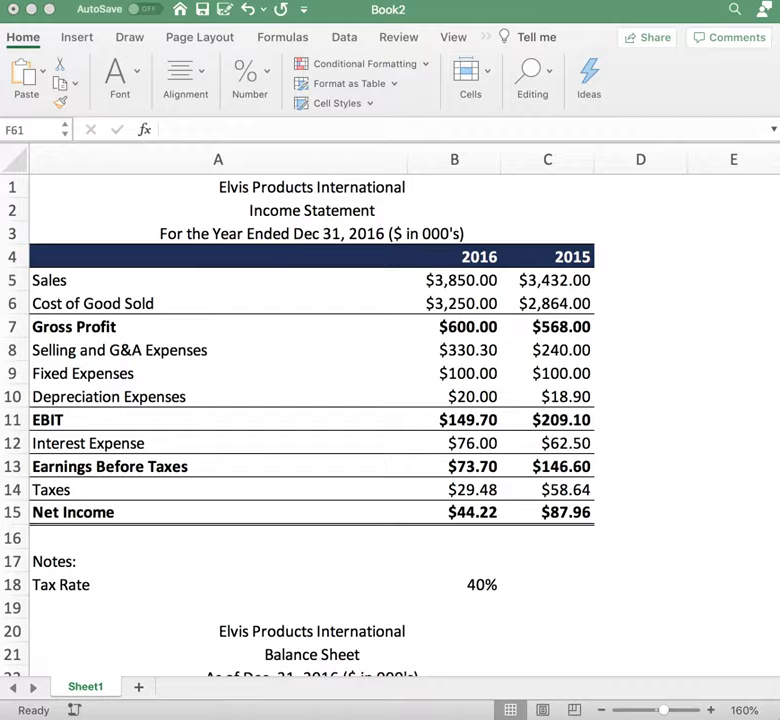
Step: Review the Income Statement title and the 2016 and 2015 Sales and Cost of Goods Sold values
scroll(279, 279, down, 8)
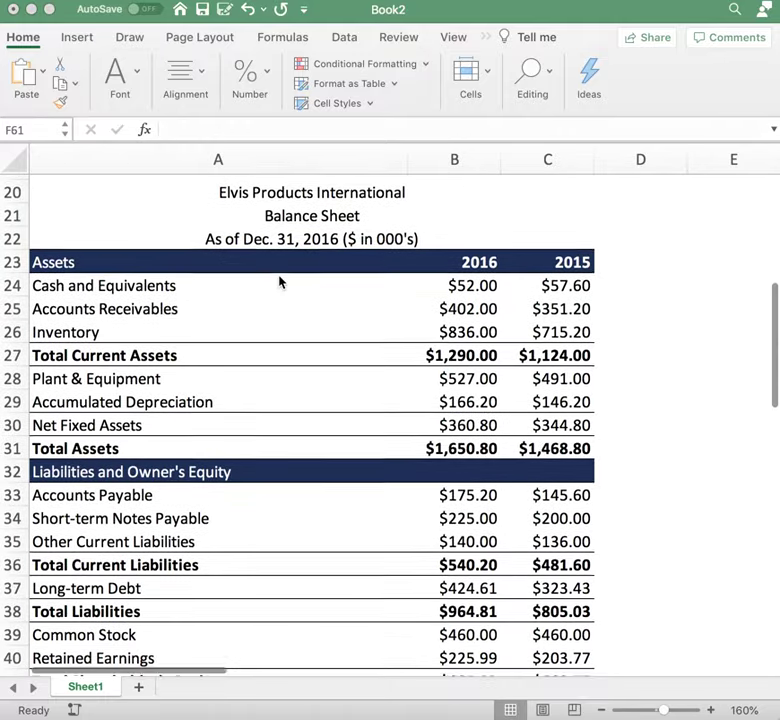
scroll(279, 282, down, 10)
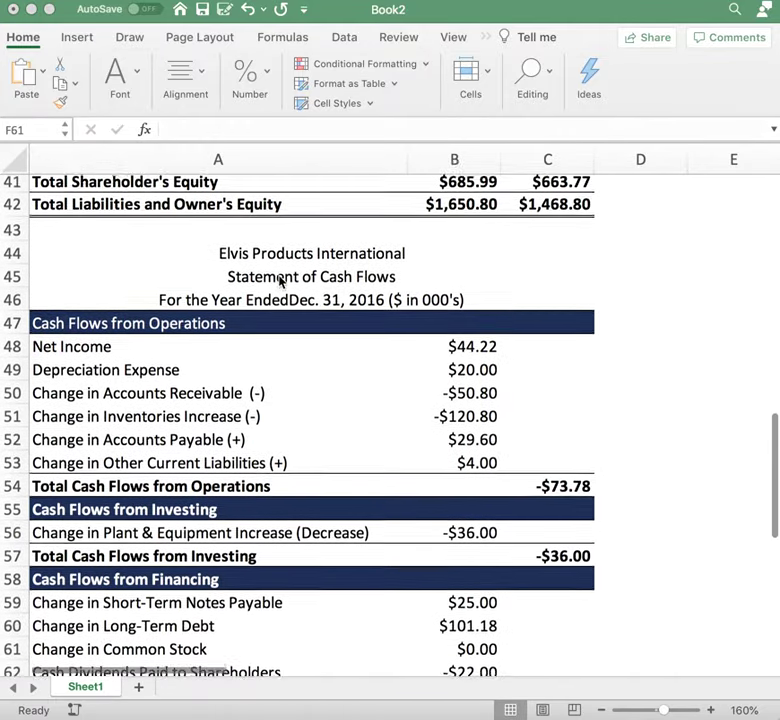
scroll(279, 282, down, 1)
scroll(279, 282, up, 1)
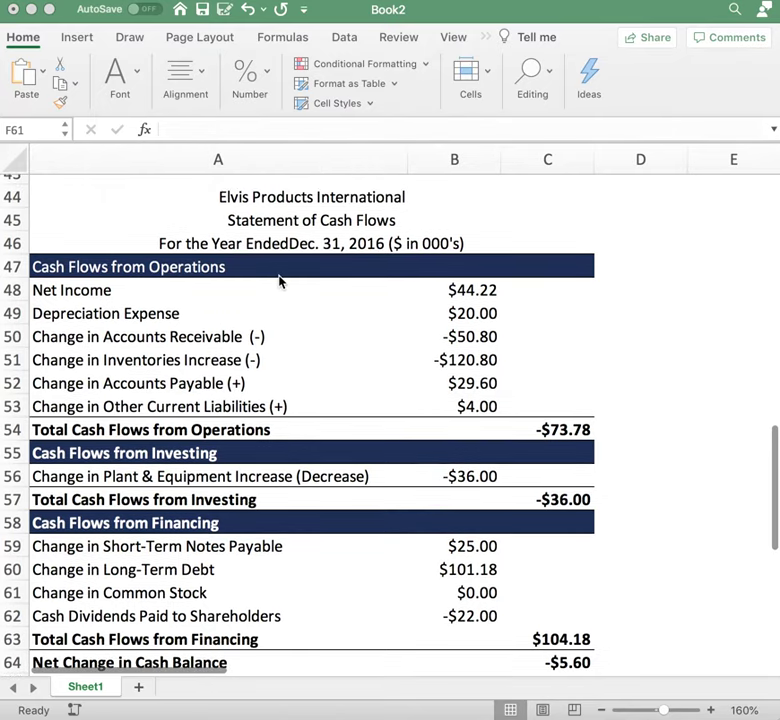
scroll(279, 281, up, 15)
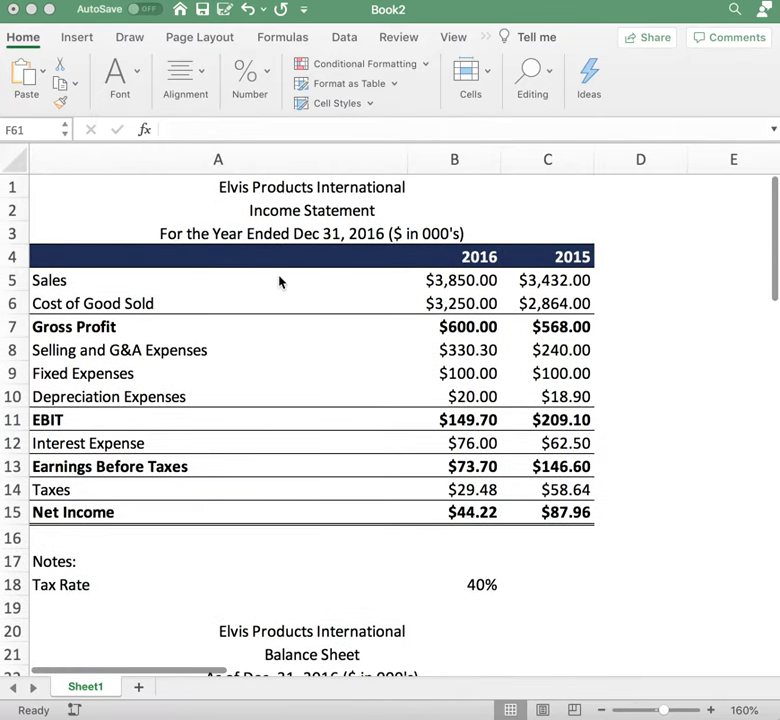
click(292, 218)
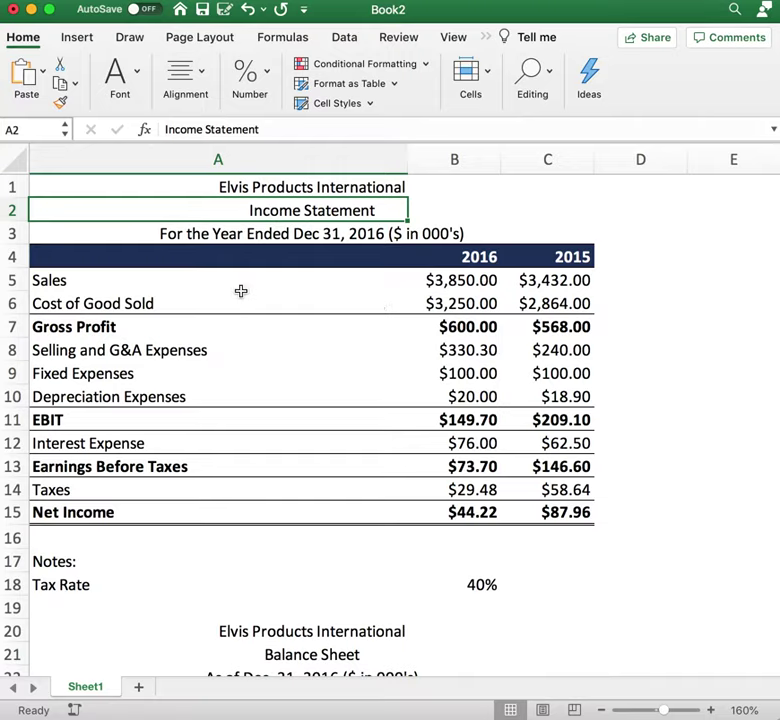
click(174, 282)
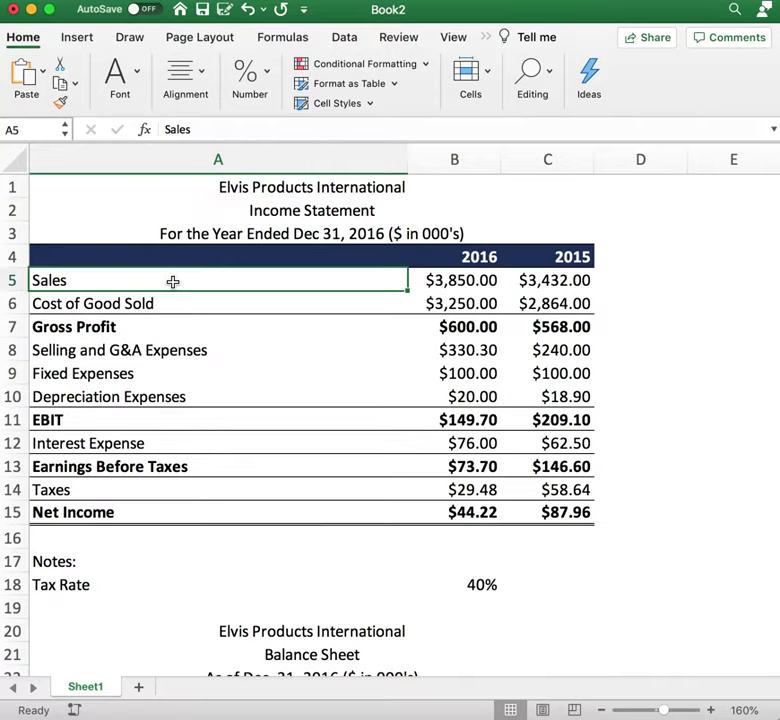
key(Right)
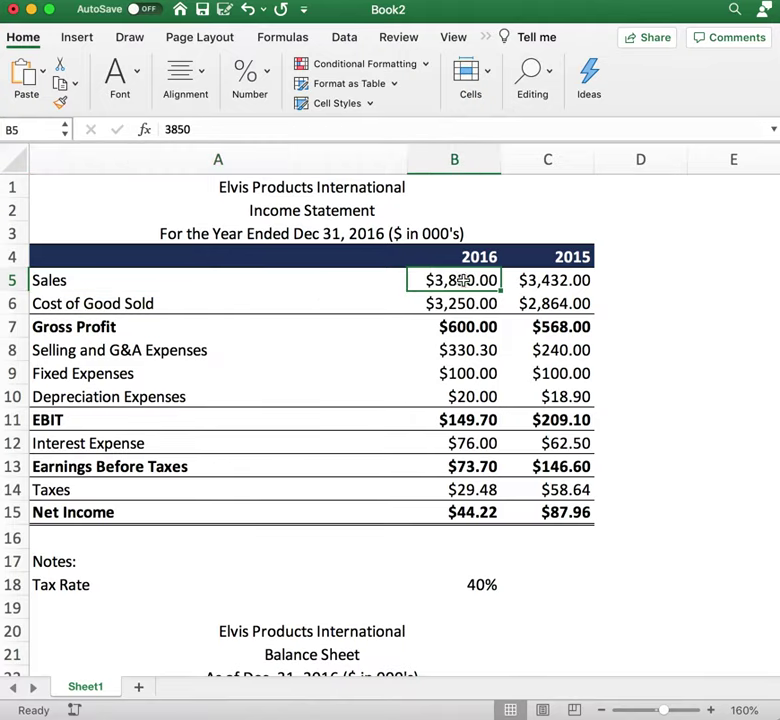
click(550, 280)
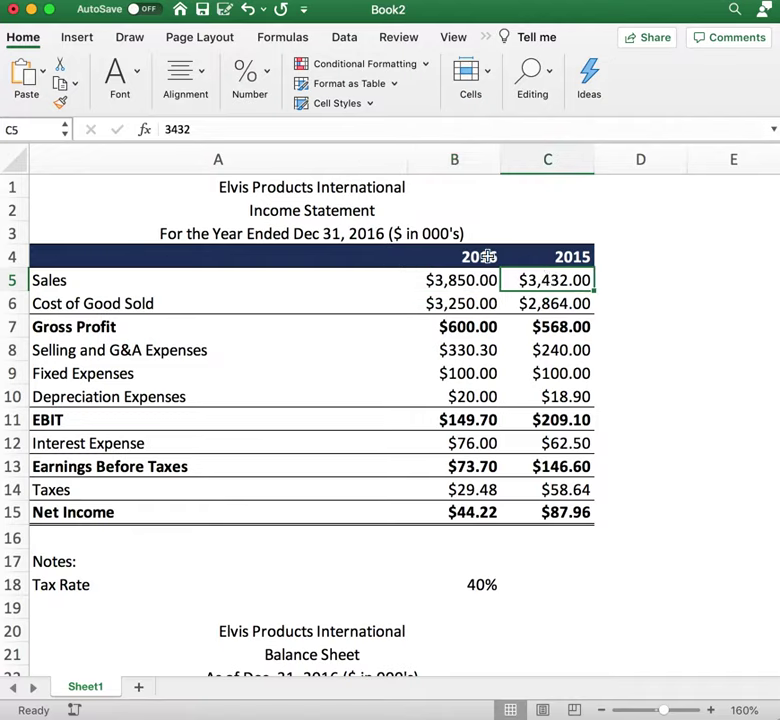
click(443, 303)
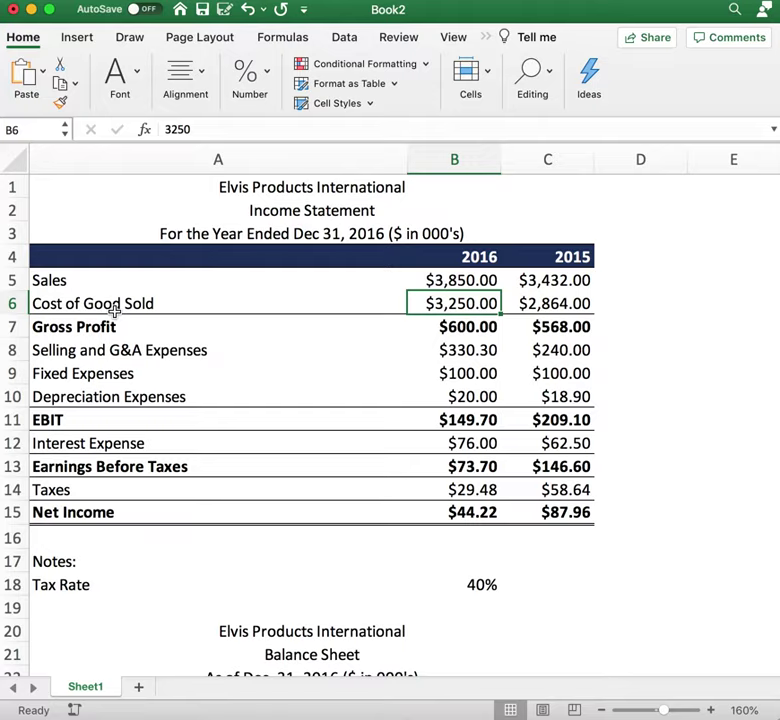
click(540, 310)
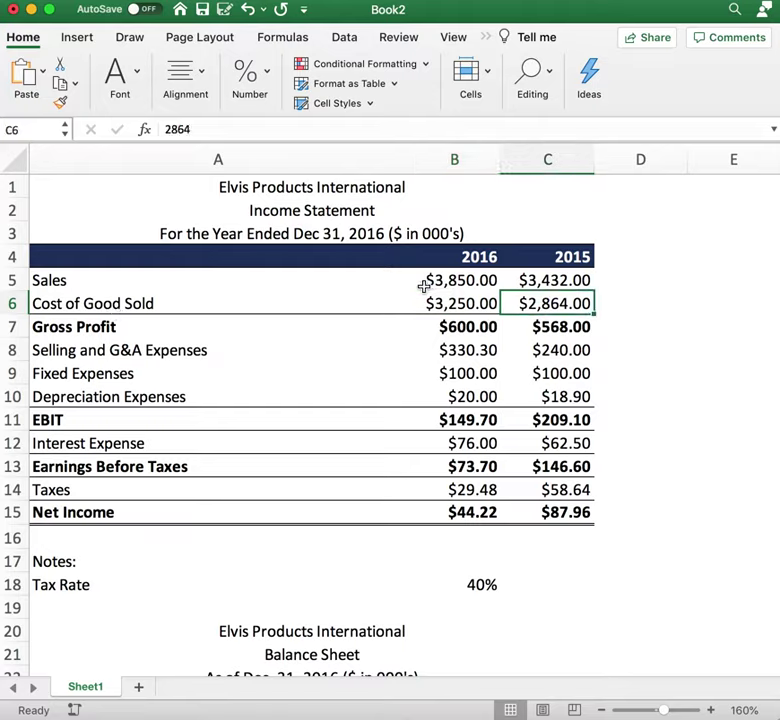
Step: Trace the 2016 Gross Profit formula to its source cells, leaving it unchanged
click(447, 328)
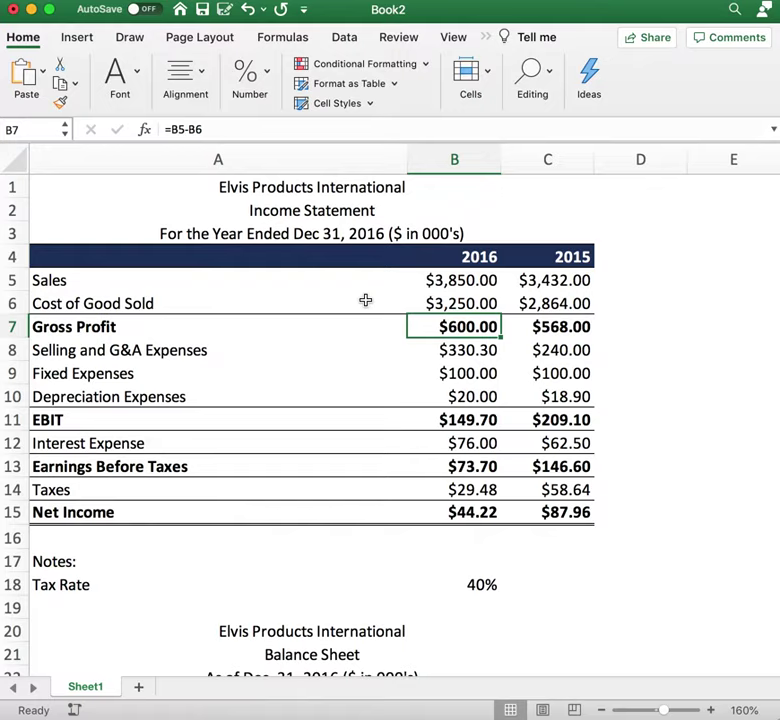
key(Right)
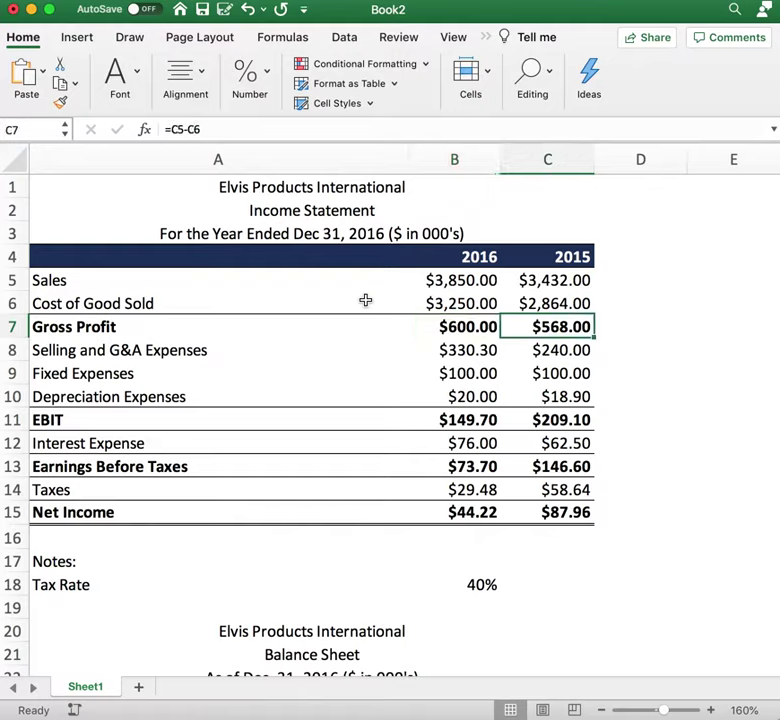
click(453, 330)
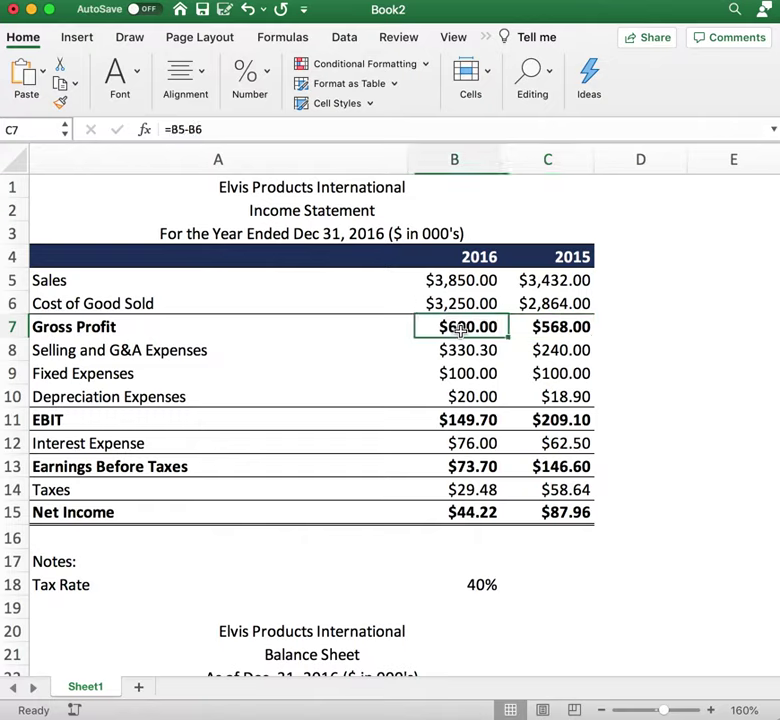
click(390, 130)
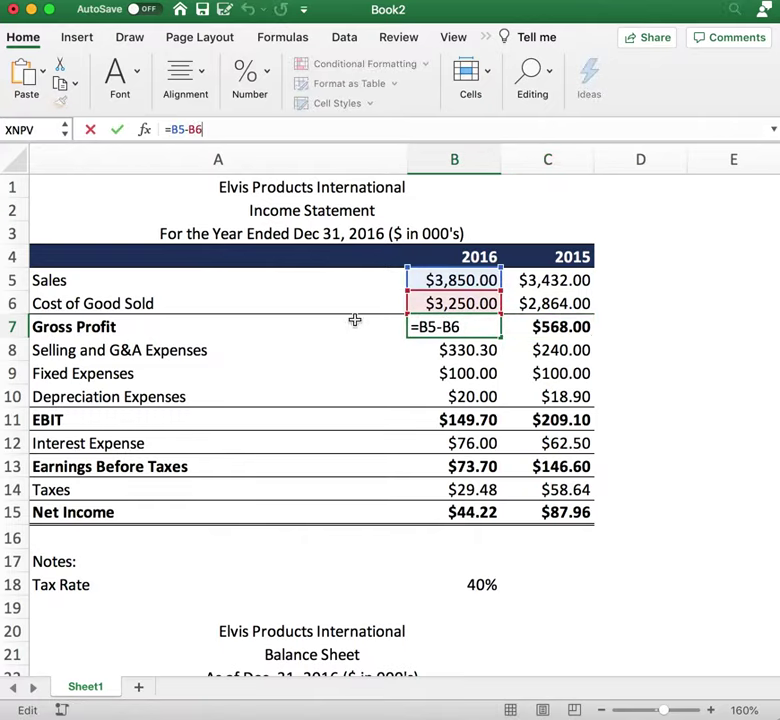
click(632, 320)
click(158, 327)
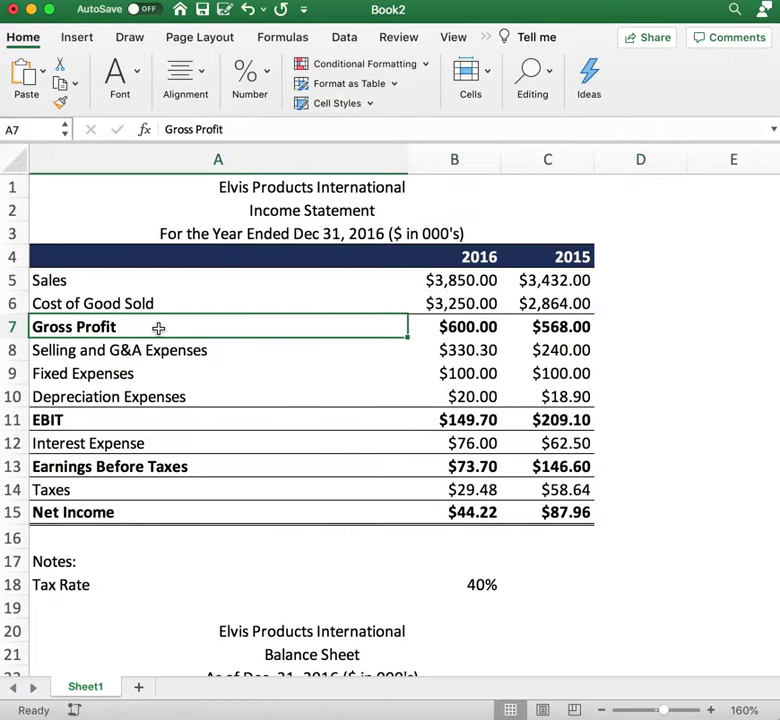
click(478, 330)
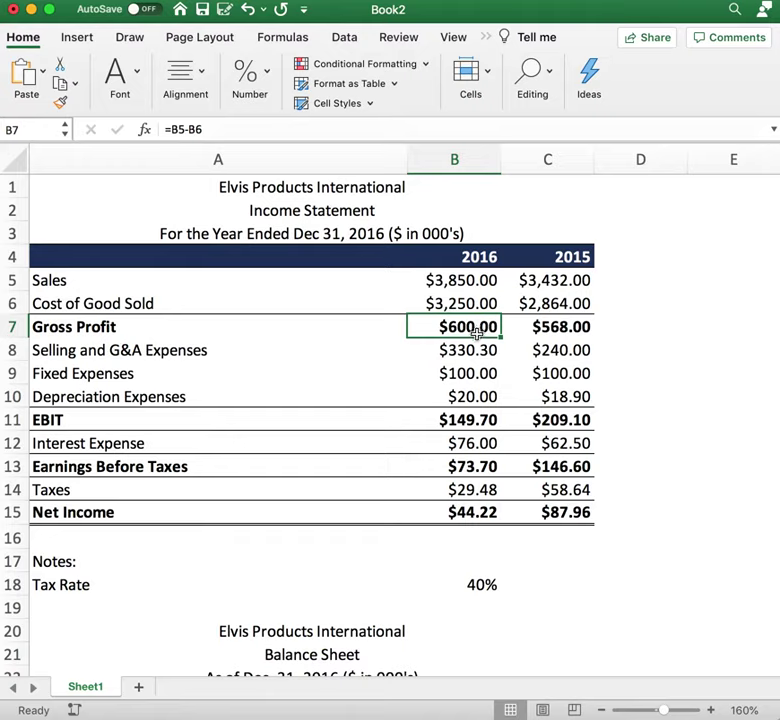
Step: Check both years' Selling and G&A, Fixed and Depreciation Expenses values
click(473, 347)
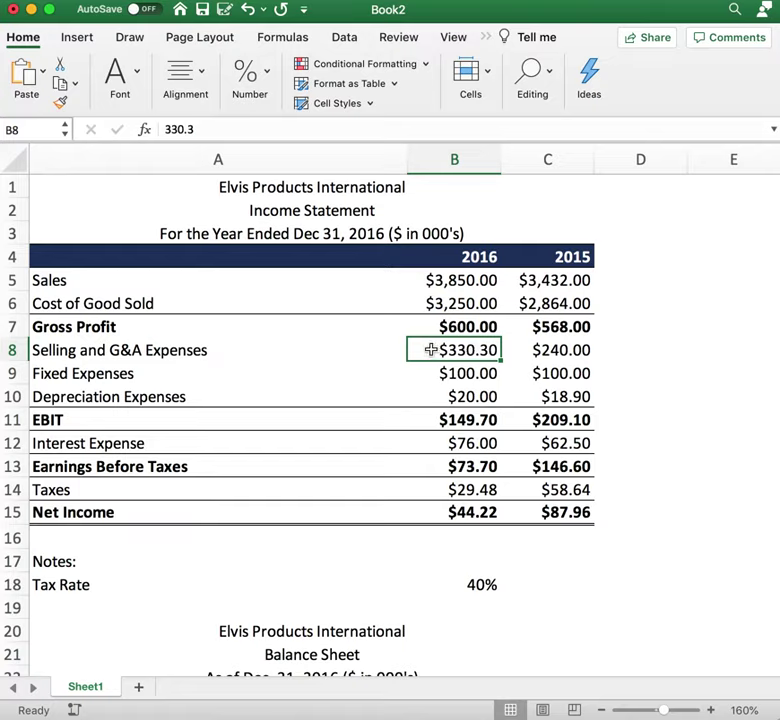
key(Right)
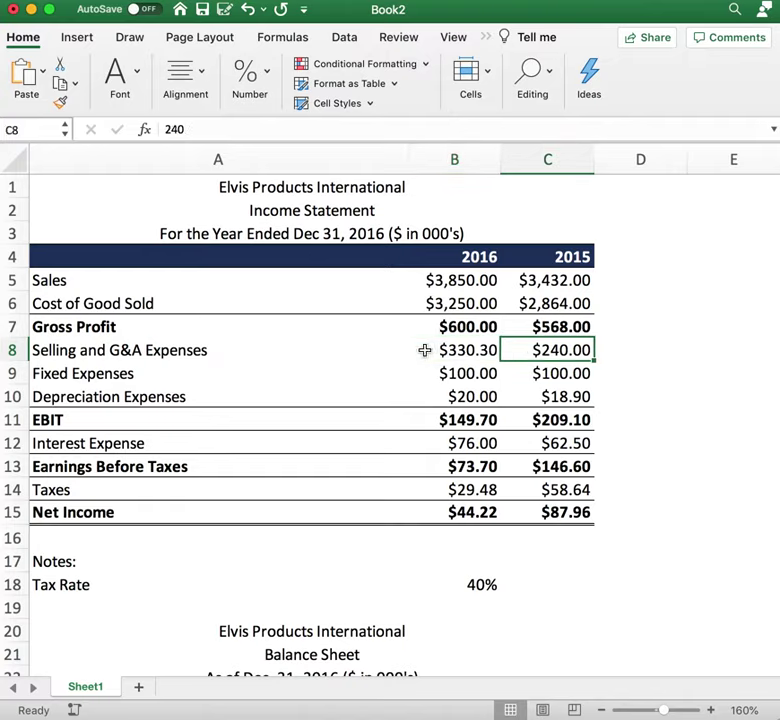
click(456, 373)
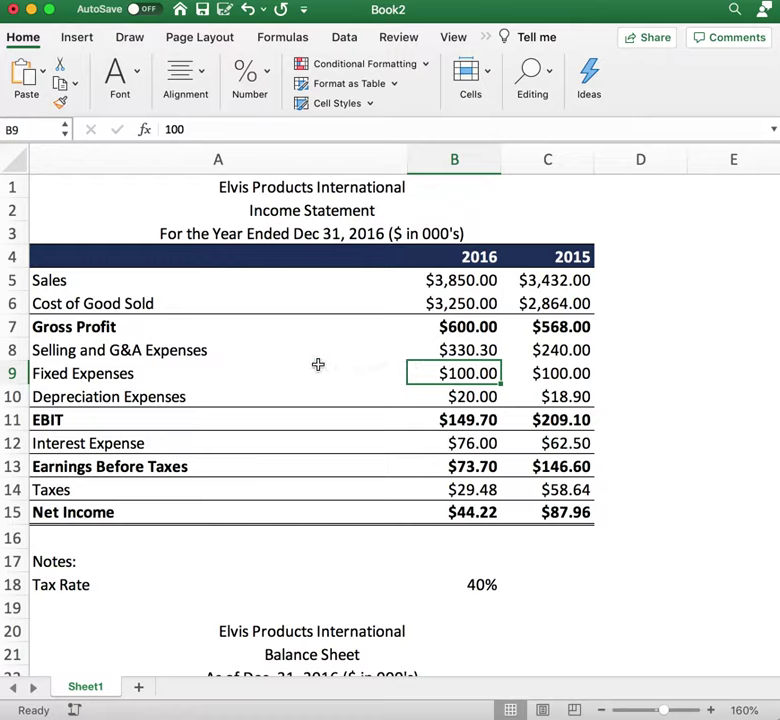
key(Right)
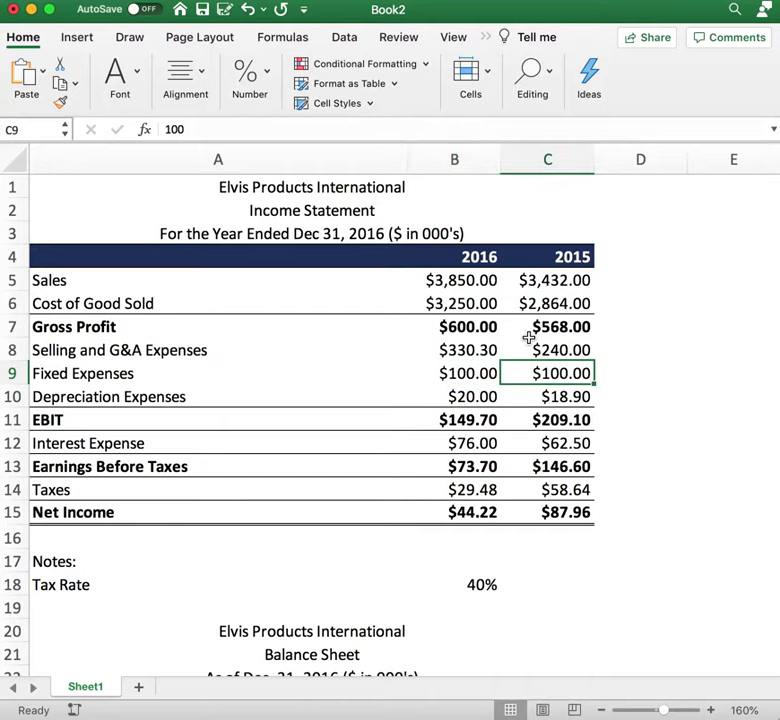
click(456, 397)
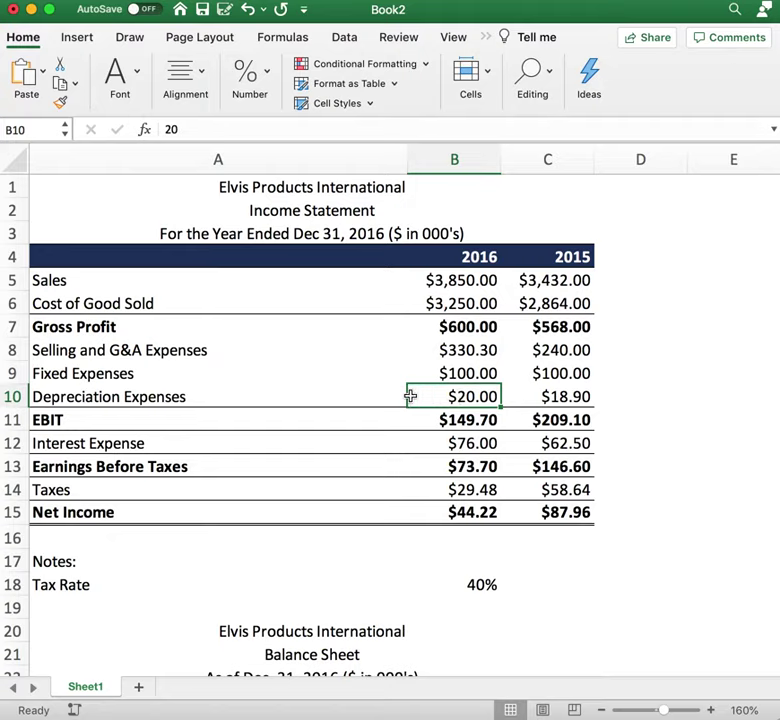
key(Right)
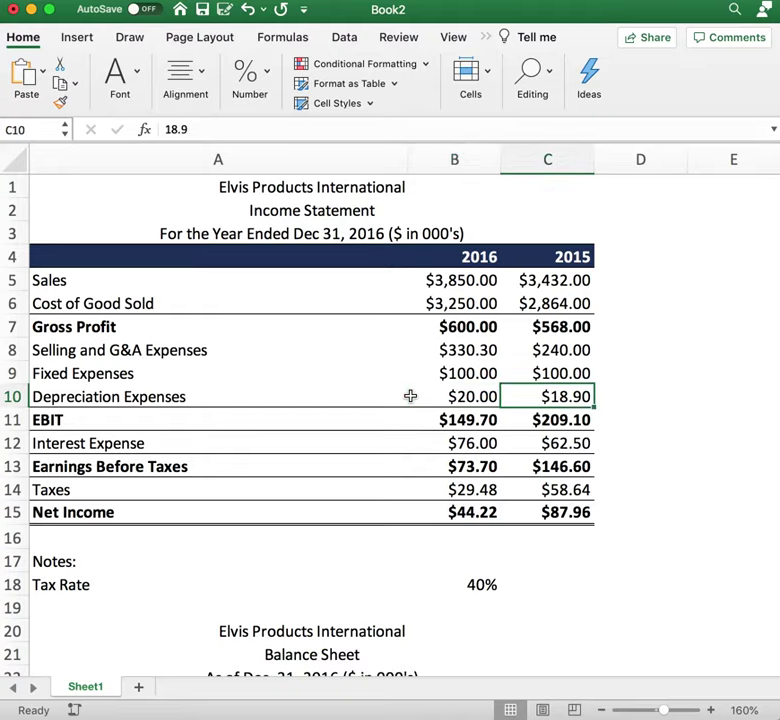
Step: Trace the 2016 EBIT formula's source cells, then check both years' Interest Expense
click(457, 420)
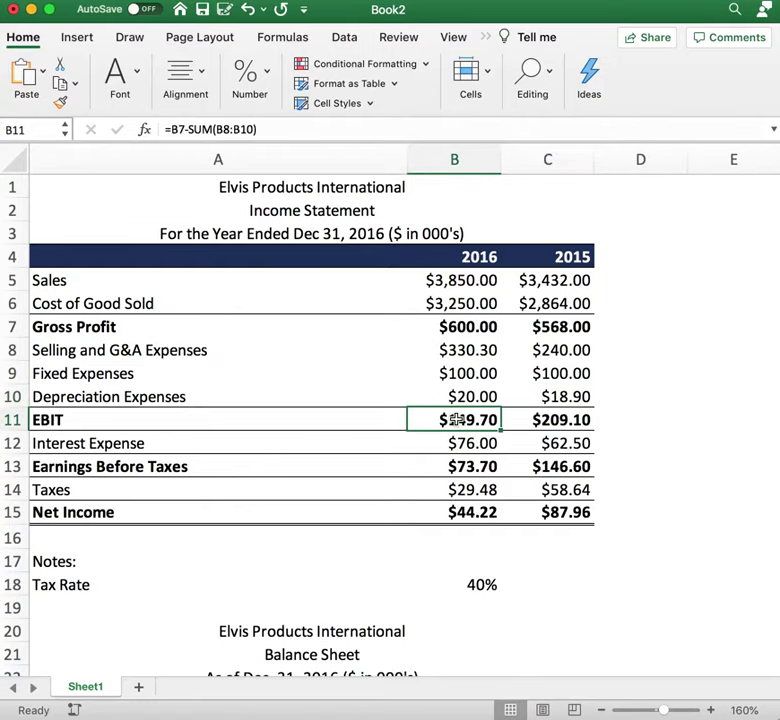
click(294, 124)
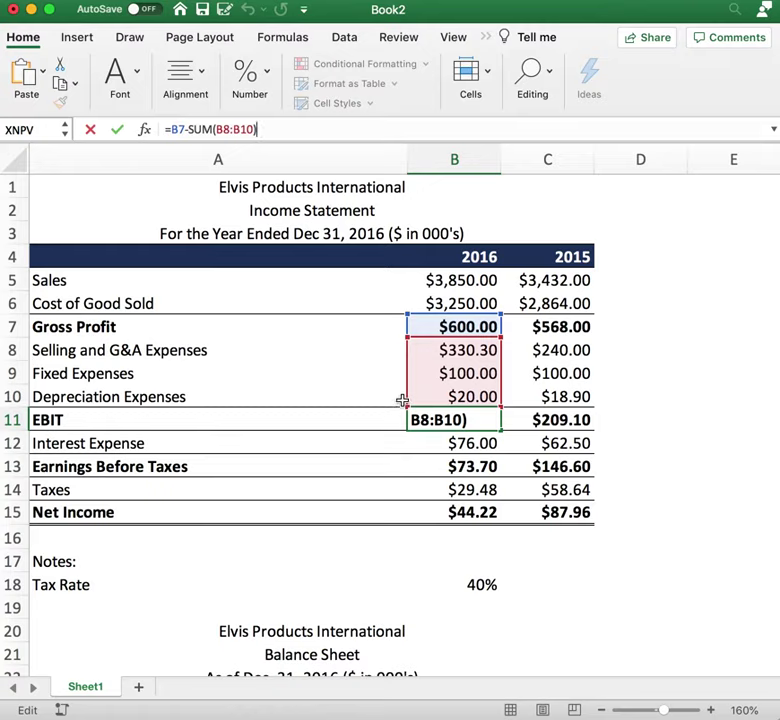
click(667, 435)
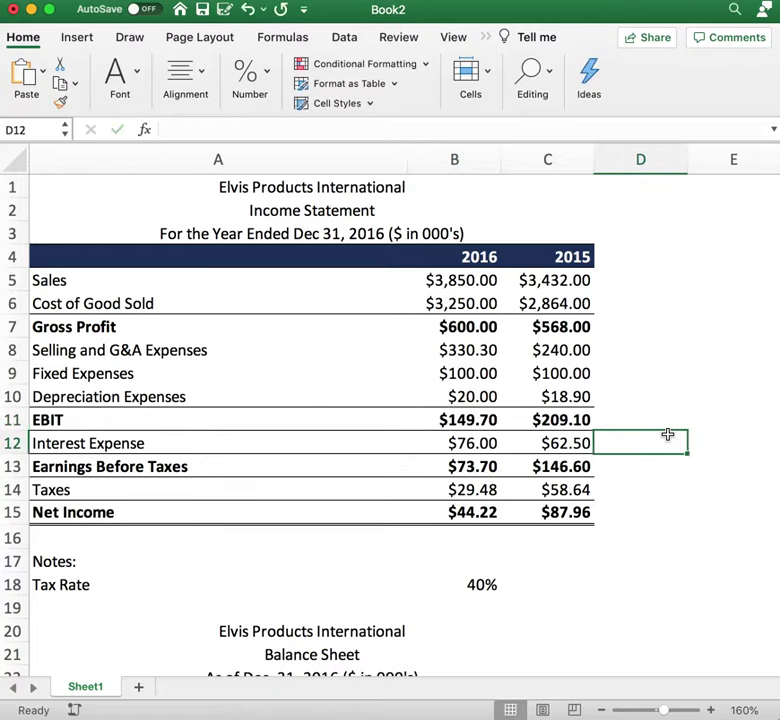
click(453, 420)
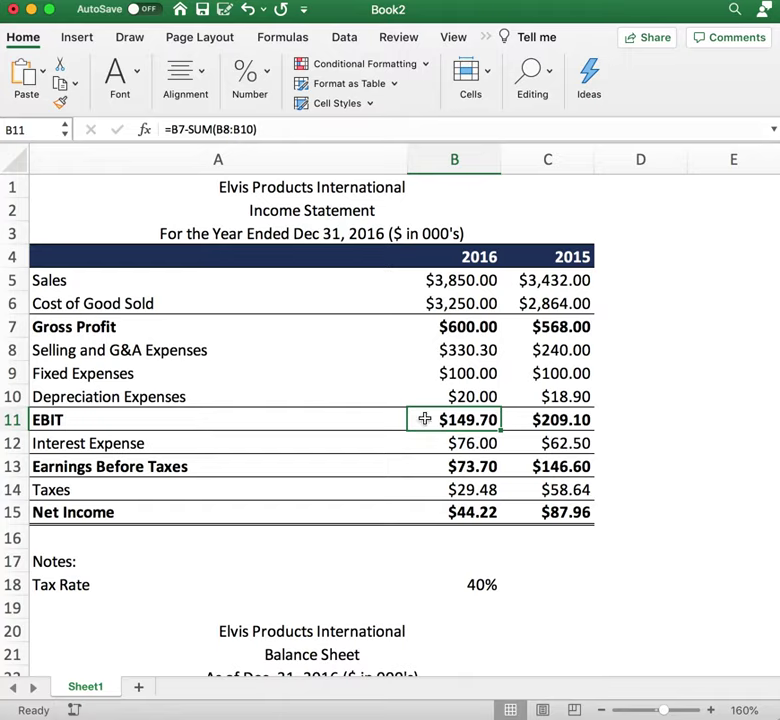
click(477, 443)
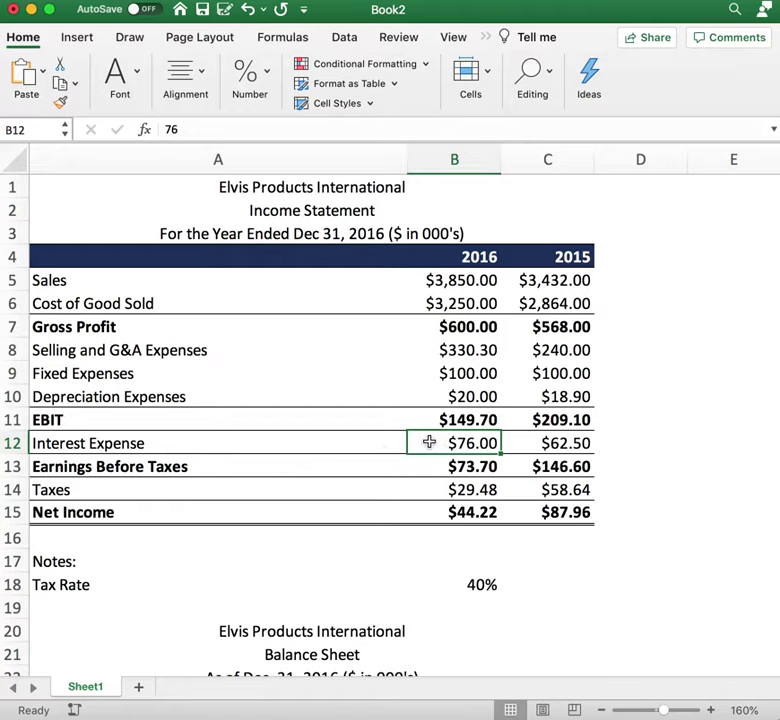
click(525, 446)
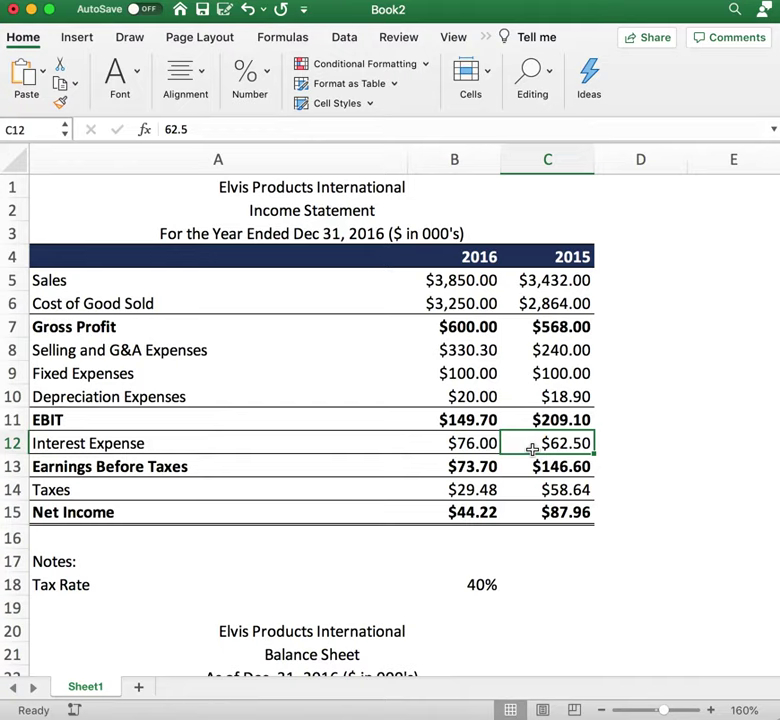
Step: Reveal the source cells of the 2016 Earnings Before Taxes formula without changing it
scroll(485, 460, down, 1)
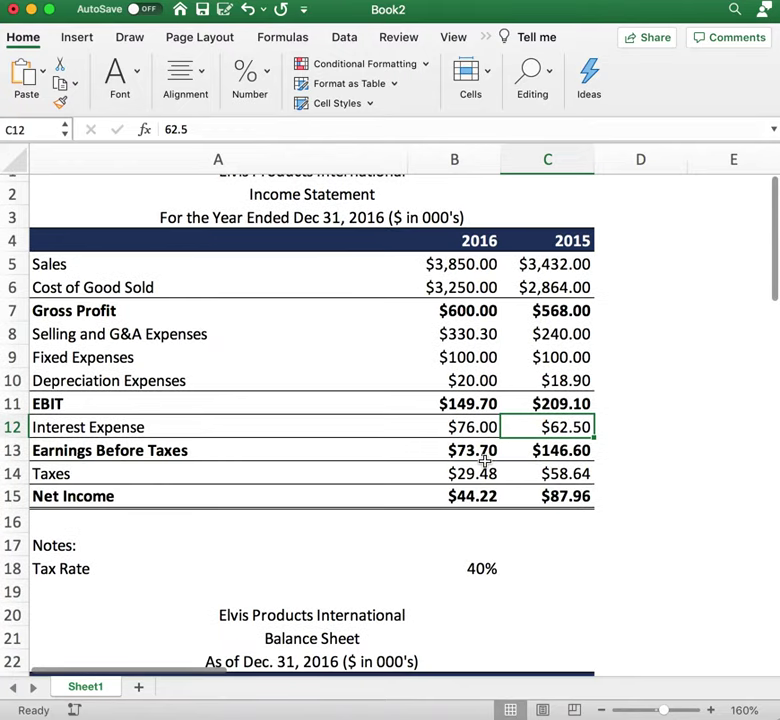
click(436, 450)
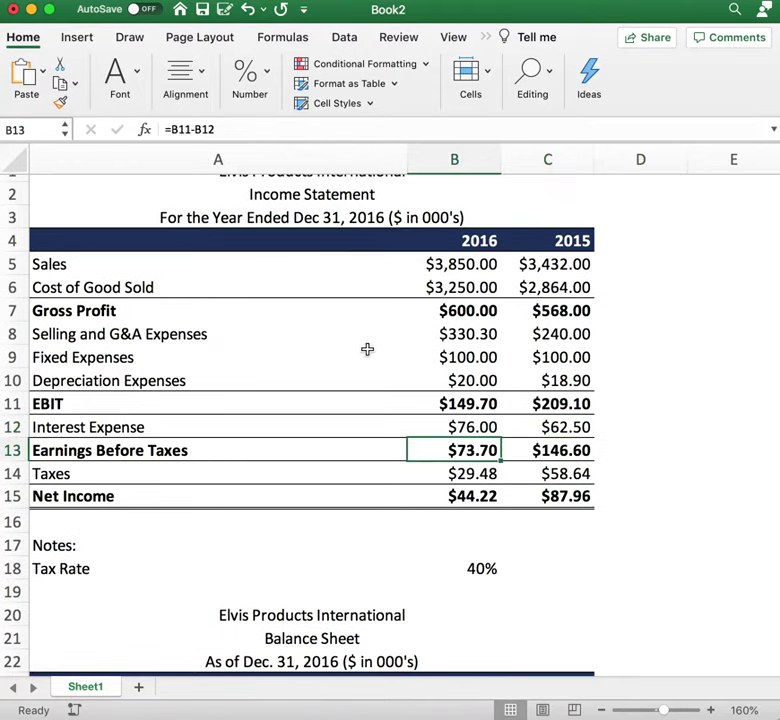
click(282, 124)
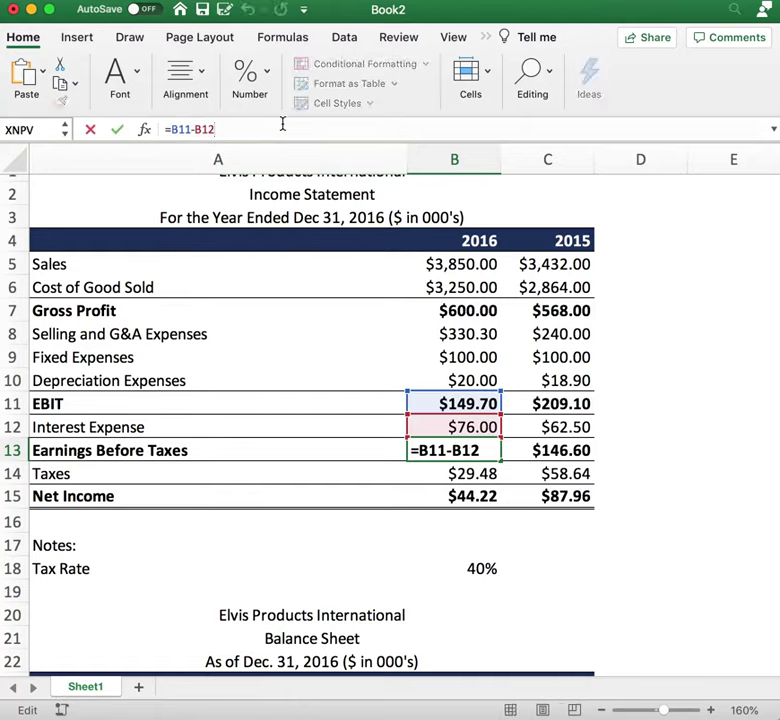
click(378, 494)
click(481, 452)
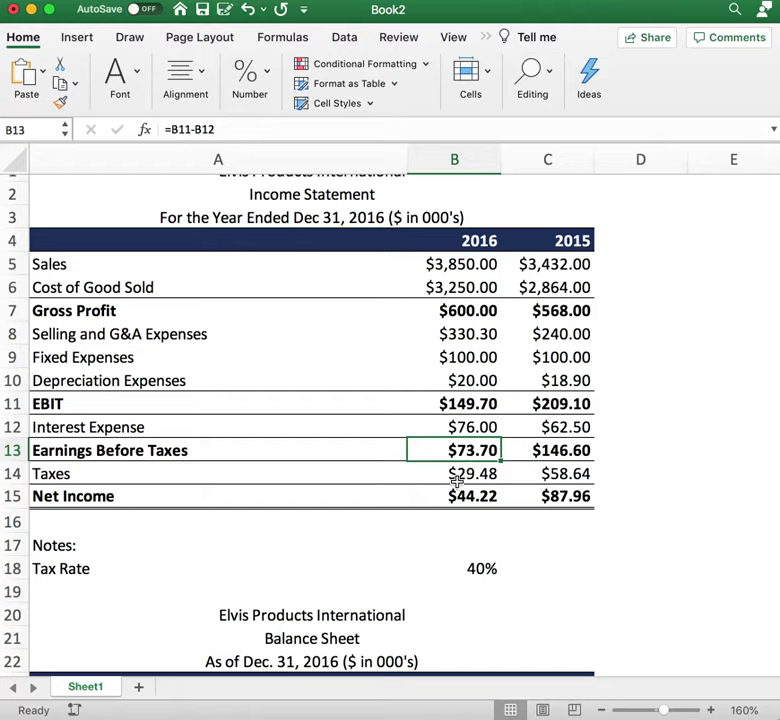
Step: Trace the Taxes formulas to Earnings Before Taxes and the 40% Tax Rate
click(460, 478)
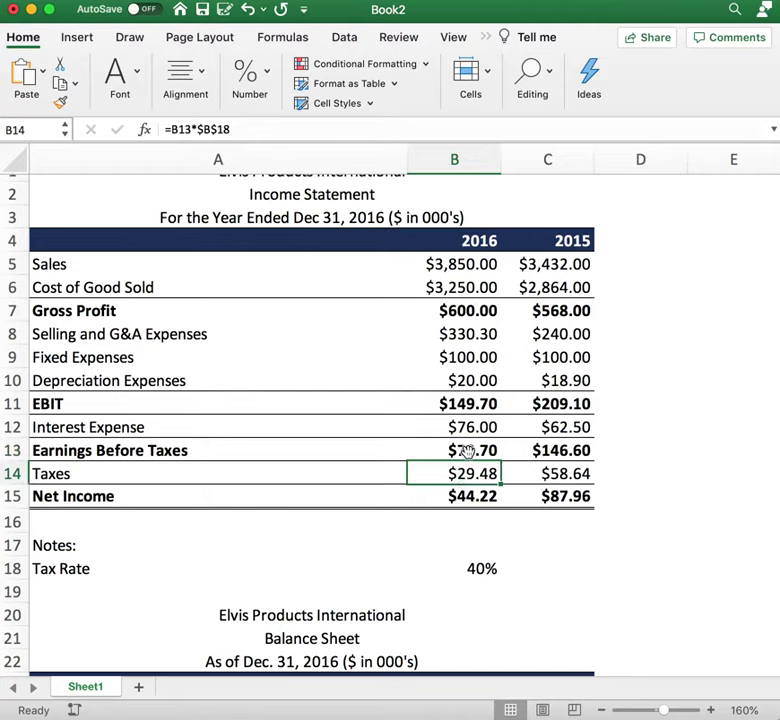
click(467, 450)
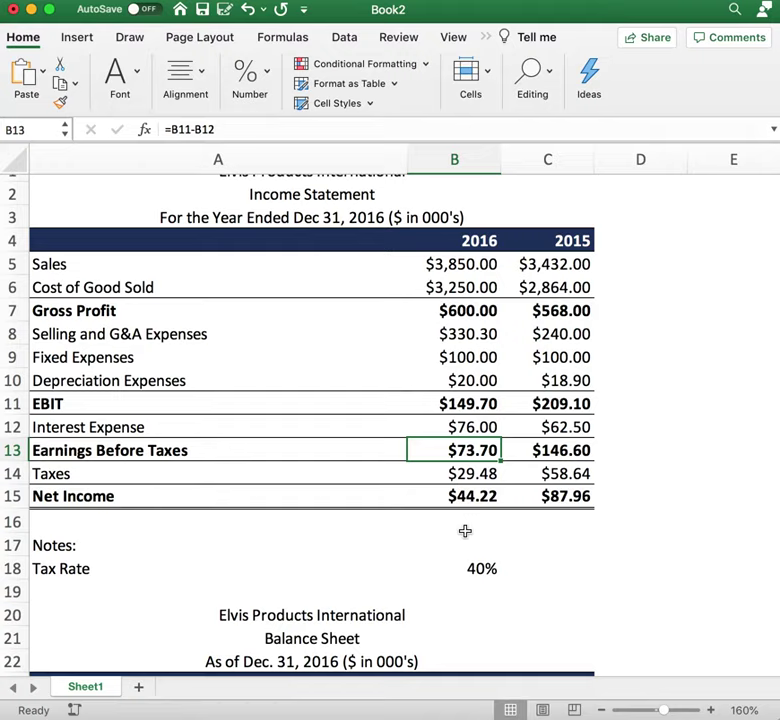
click(477, 568)
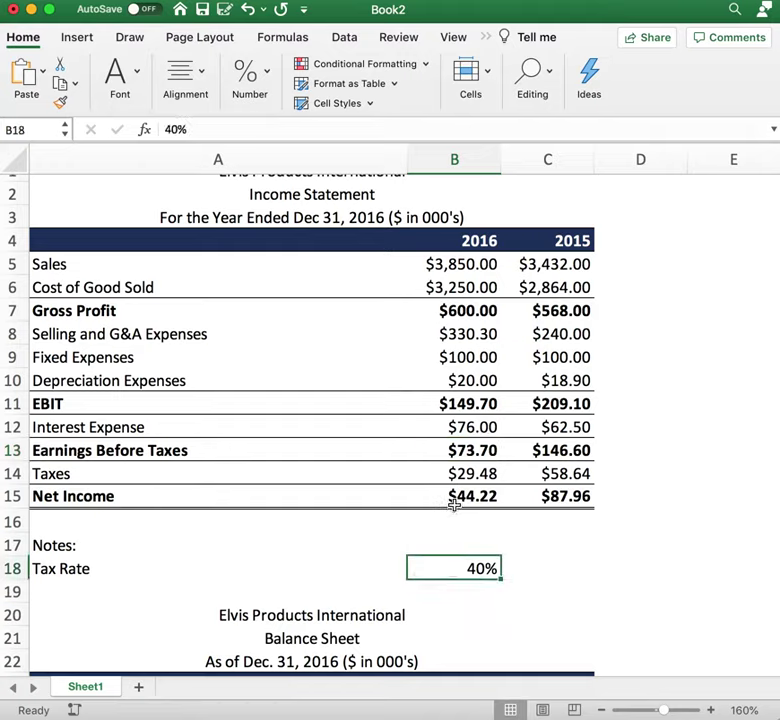
click(470, 474)
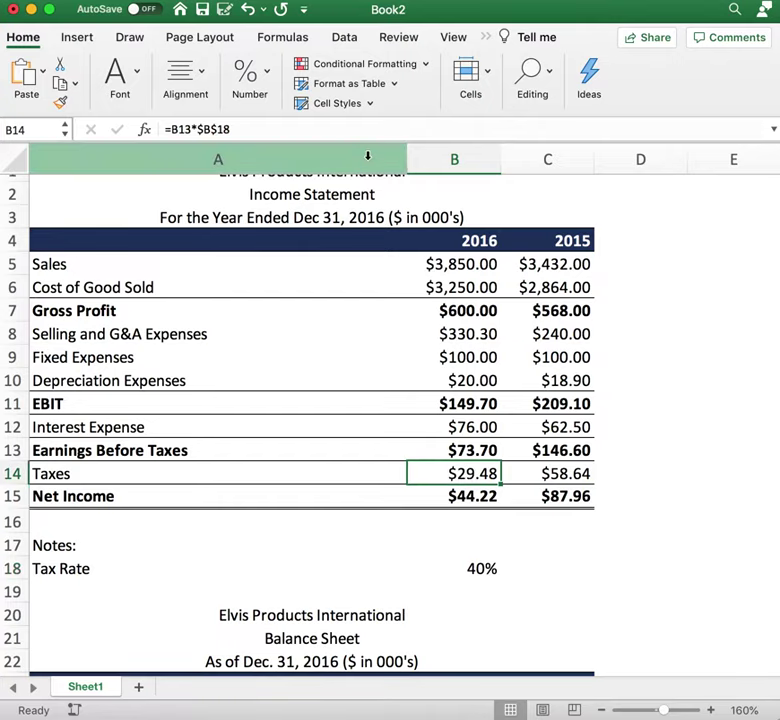
click(350, 123)
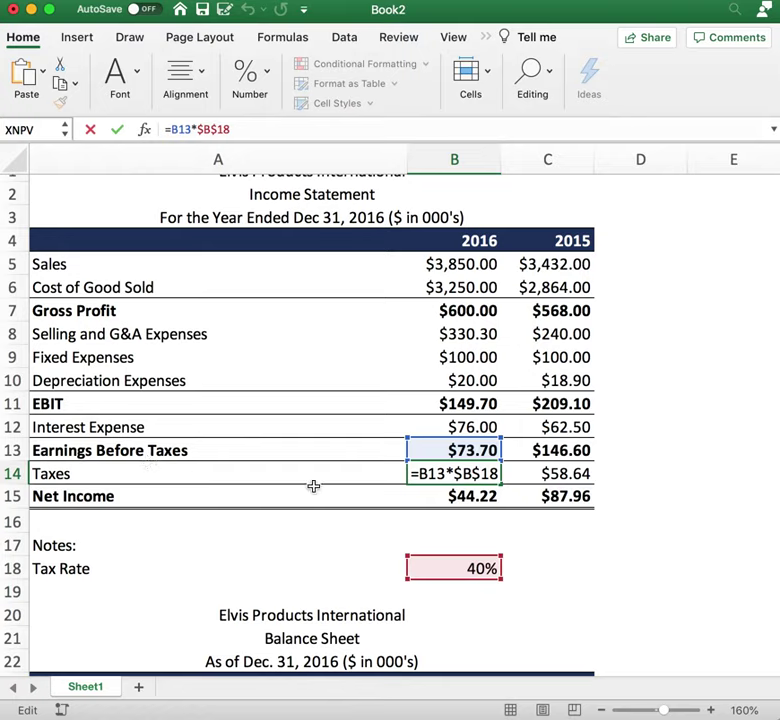
key(Return)
click(460, 470)
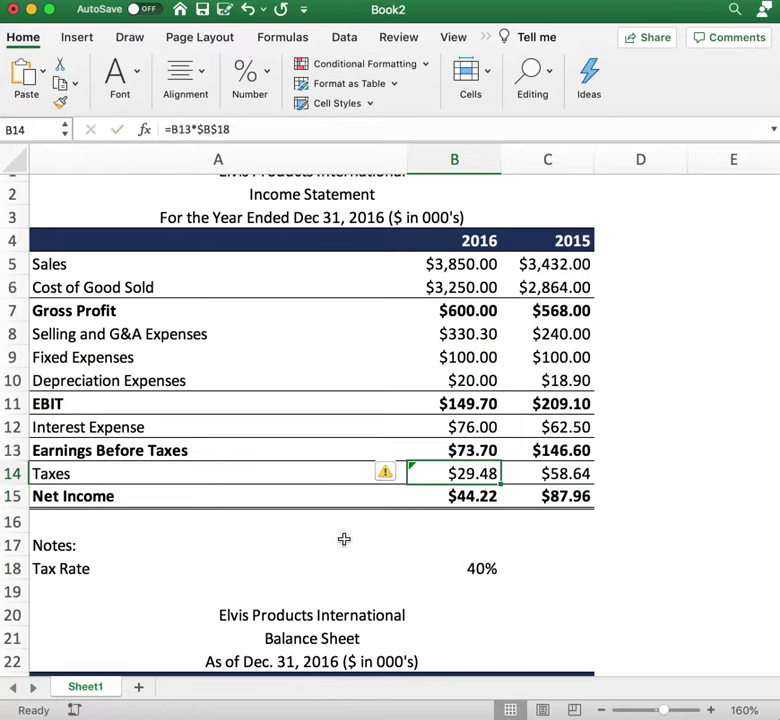
click(554, 472)
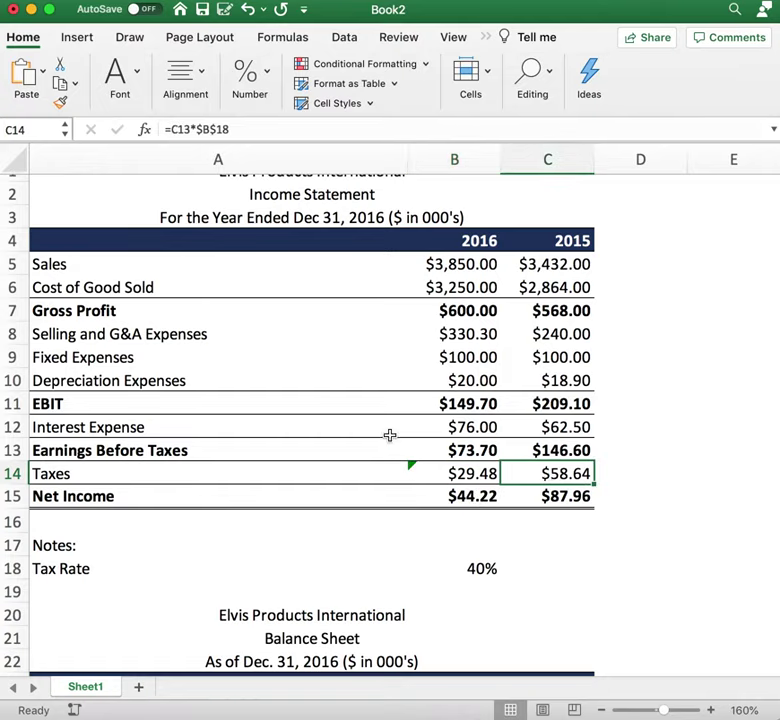
click(549, 447)
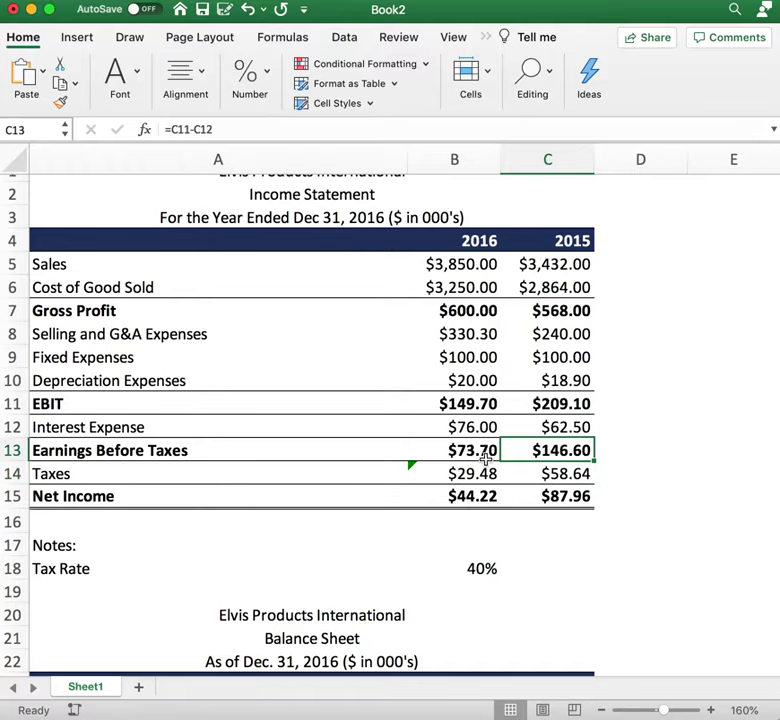
Step: Check both Net Income formulas (2015: $87.96), then scroll down to the Balance Sheet
scroll(569, 550, down, 1)
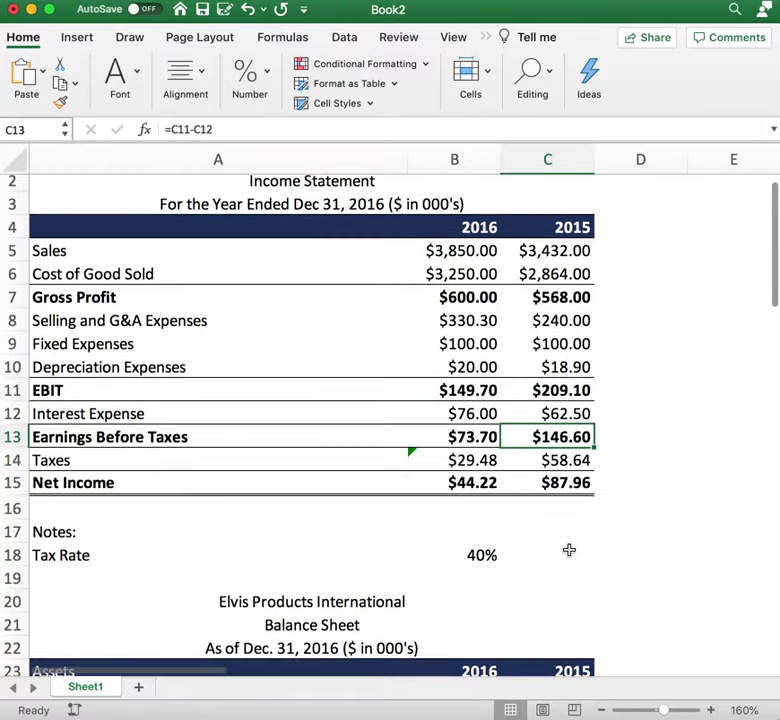
scroll(569, 550, up, 2)
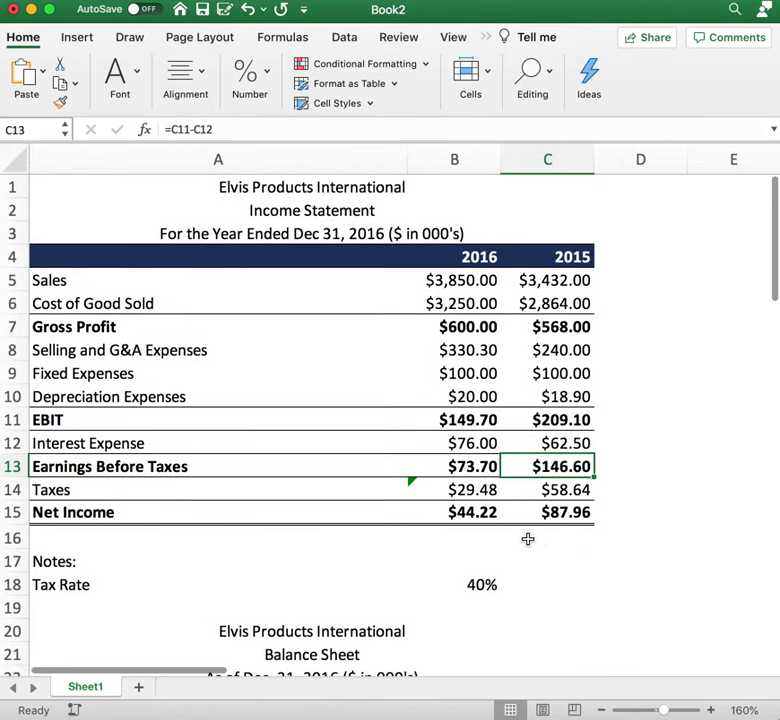
click(477, 516)
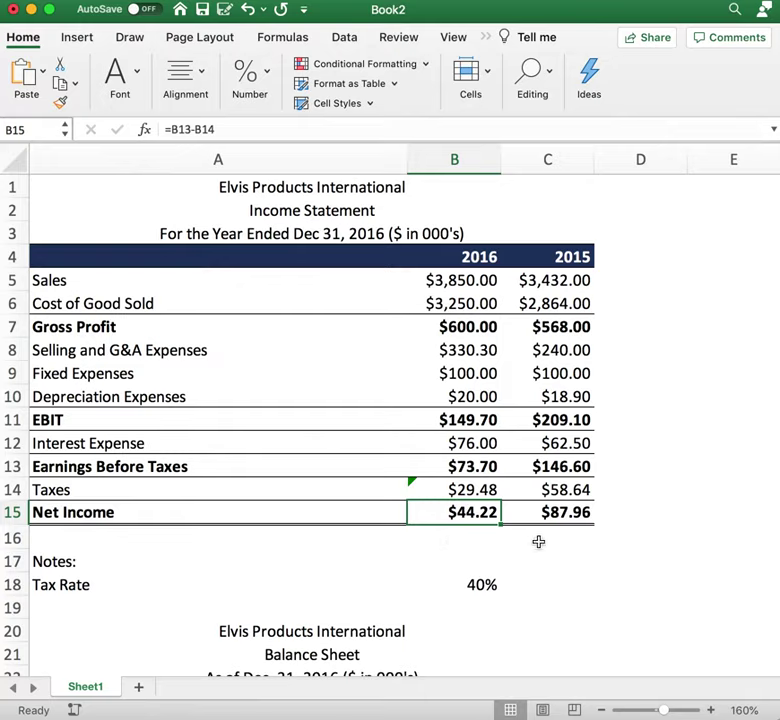
click(553, 512)
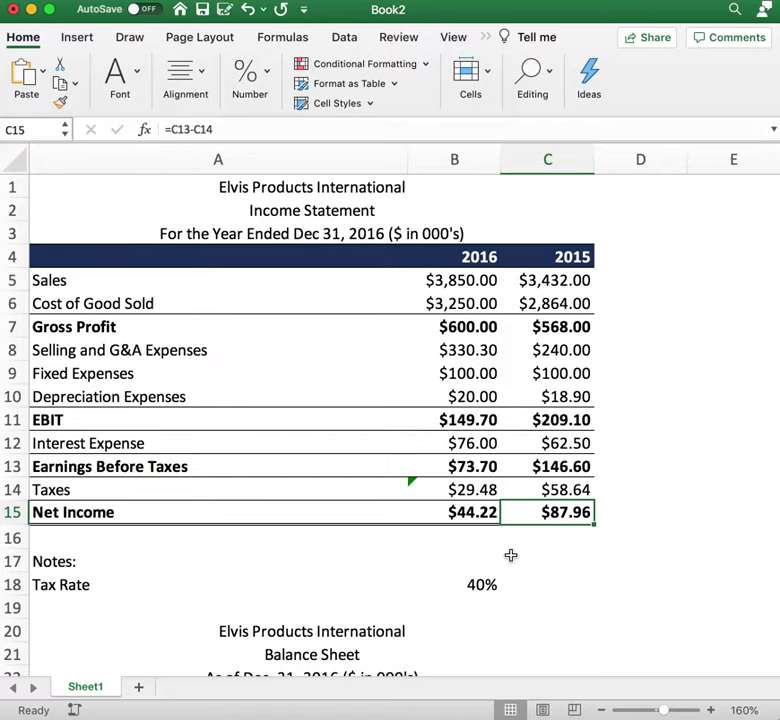
scroll(511, 555, down, 7)
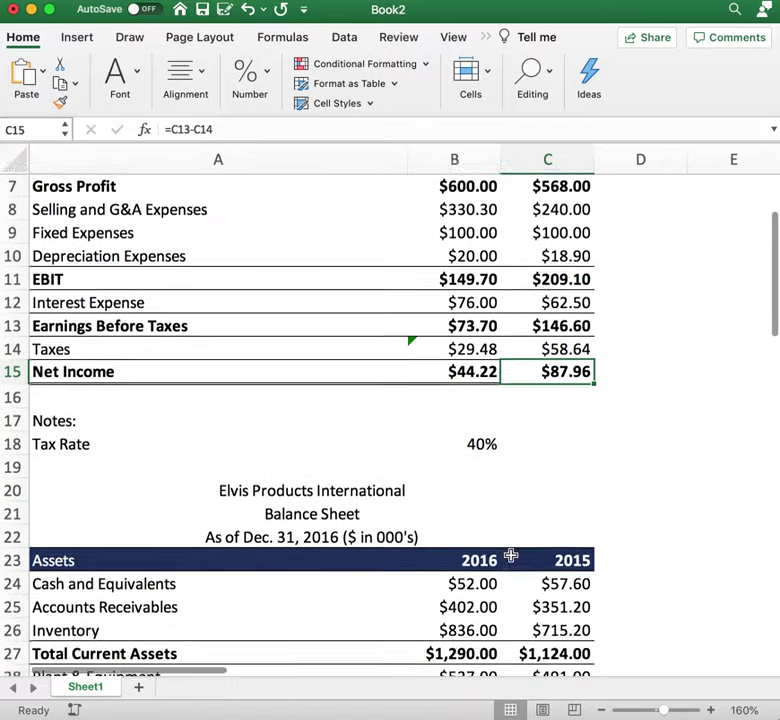
scroll(511, 555, down, 3)
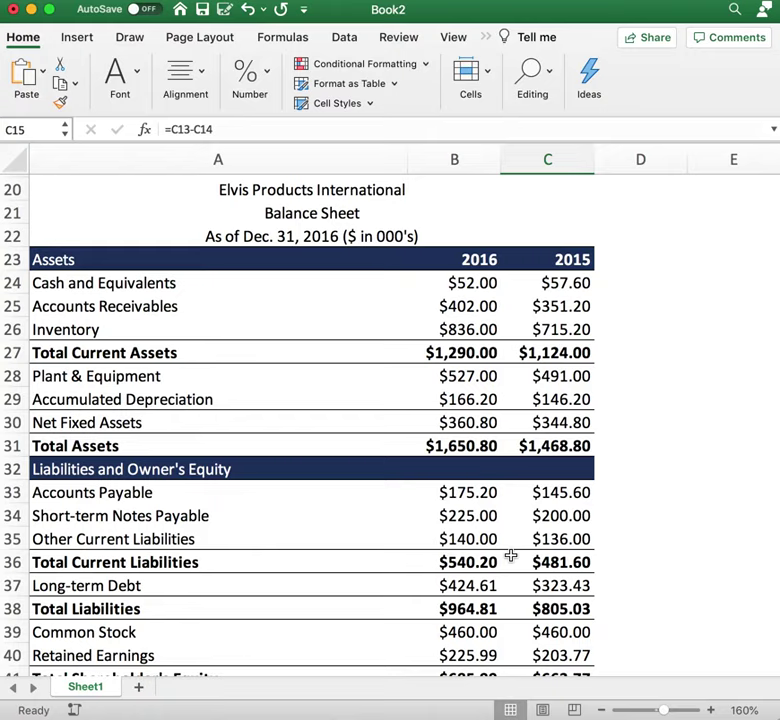
Step: Inspect the 2016 Total Current Assets and both years' cash, receivables and inventory values
scroll(470, 515, up, 1)
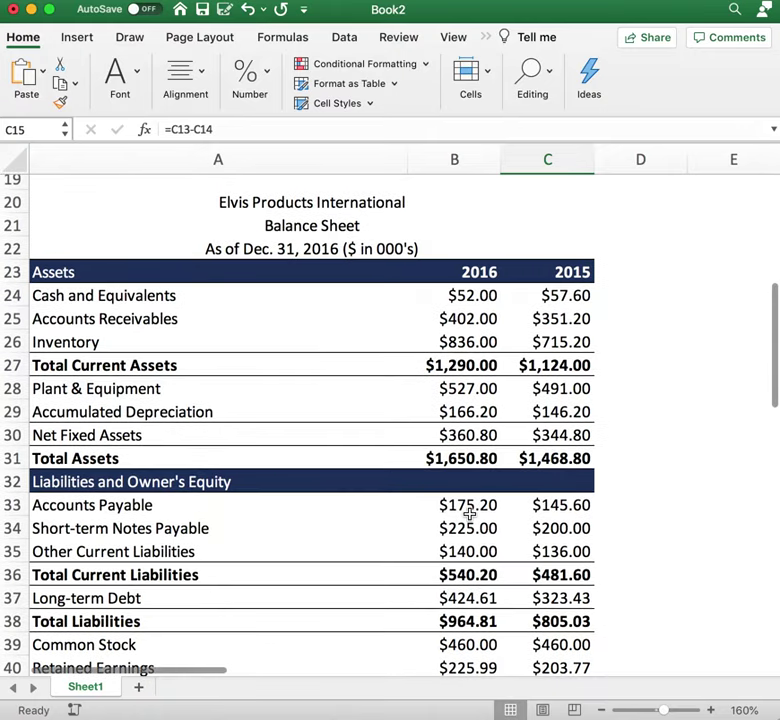
scroll(470, 512, down, 1)
scroll(427, 456, up, 2)
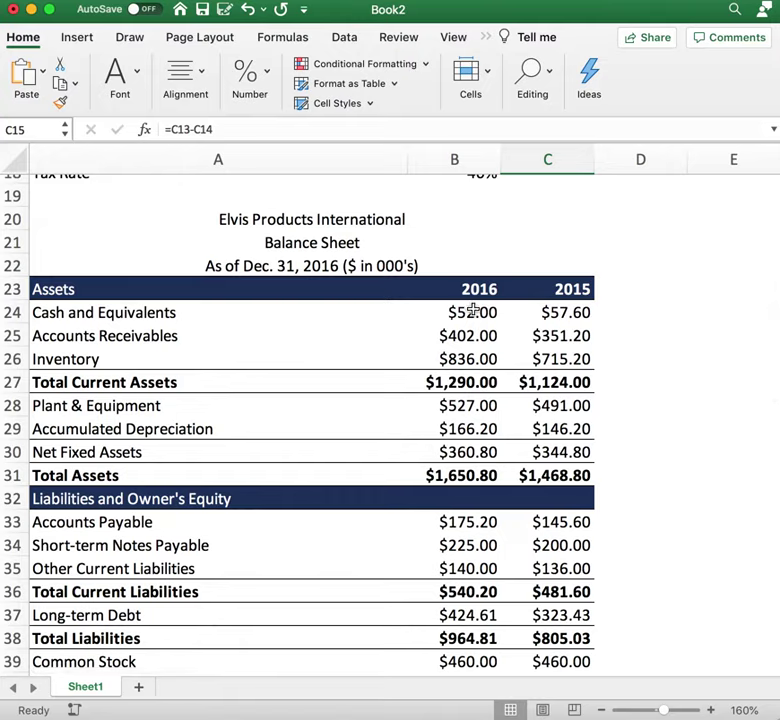
click(458, 377)
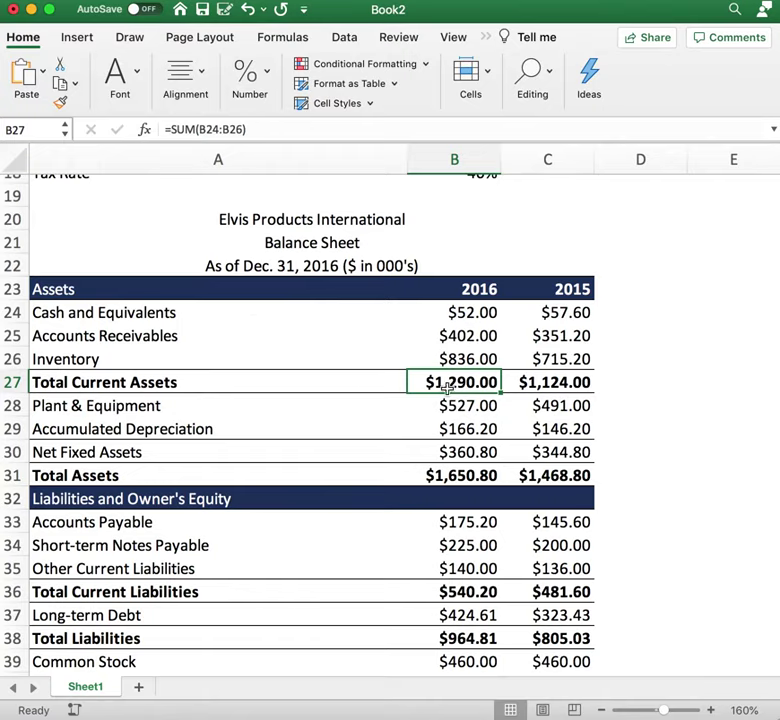
click(475, 315)
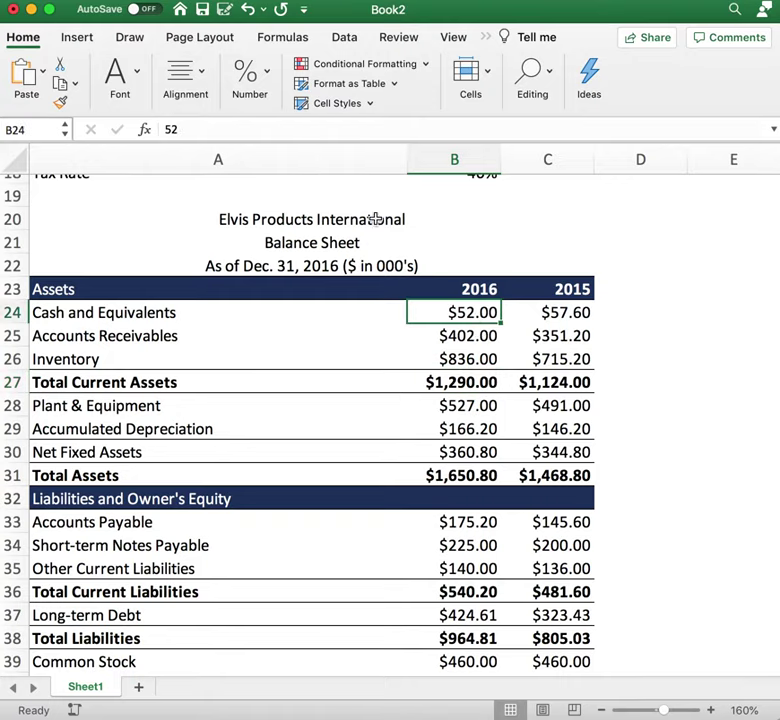
key(Right)
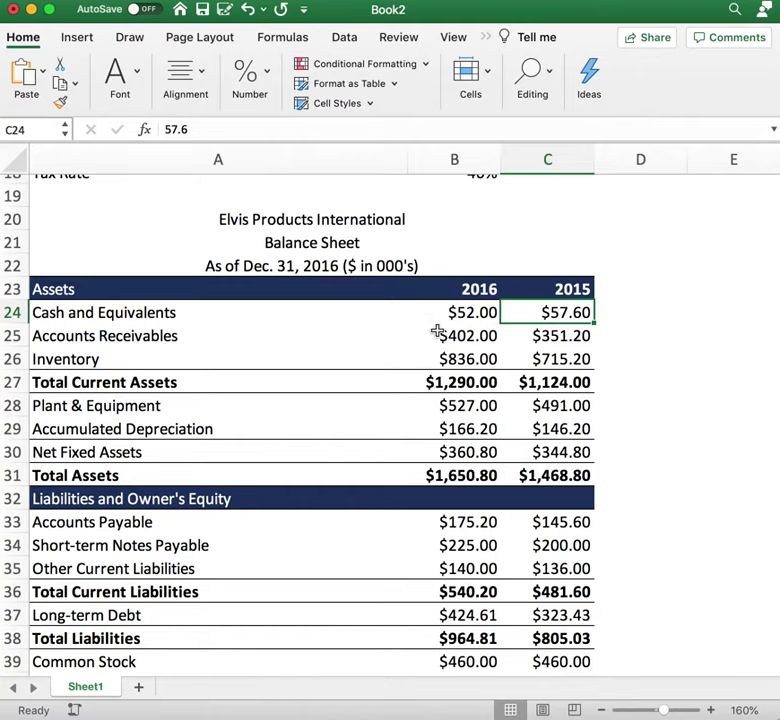
scroll(458, 357, down, 1)
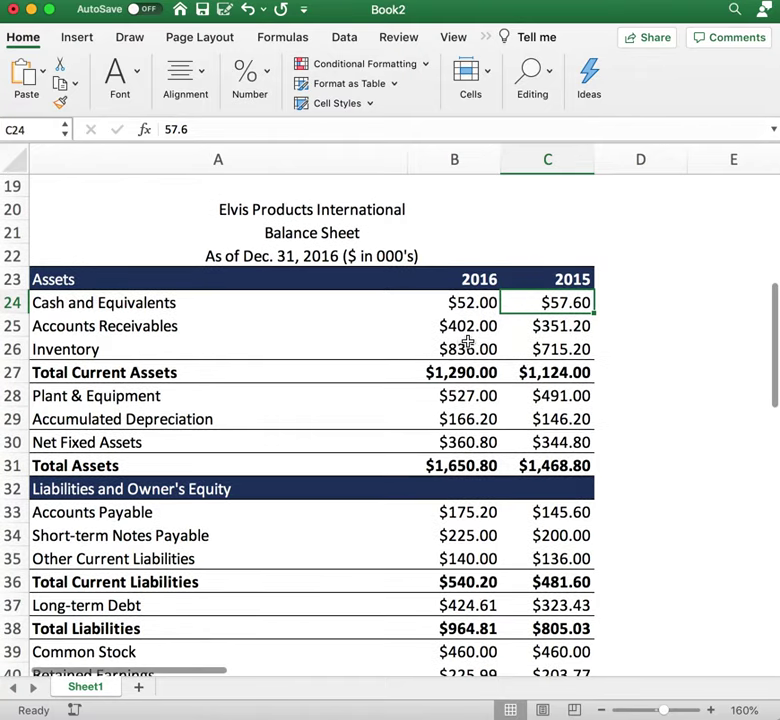
click(463, 328)
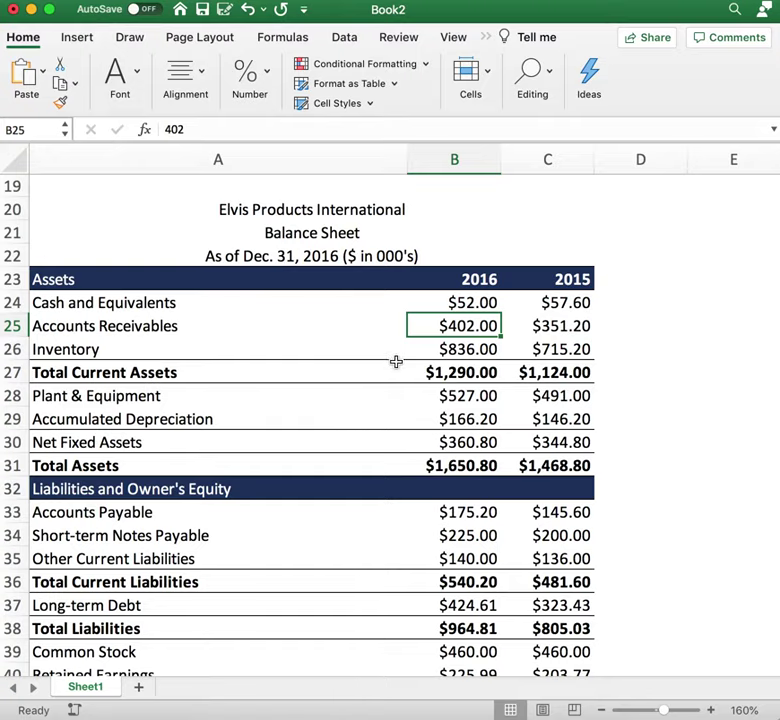
key(Right)
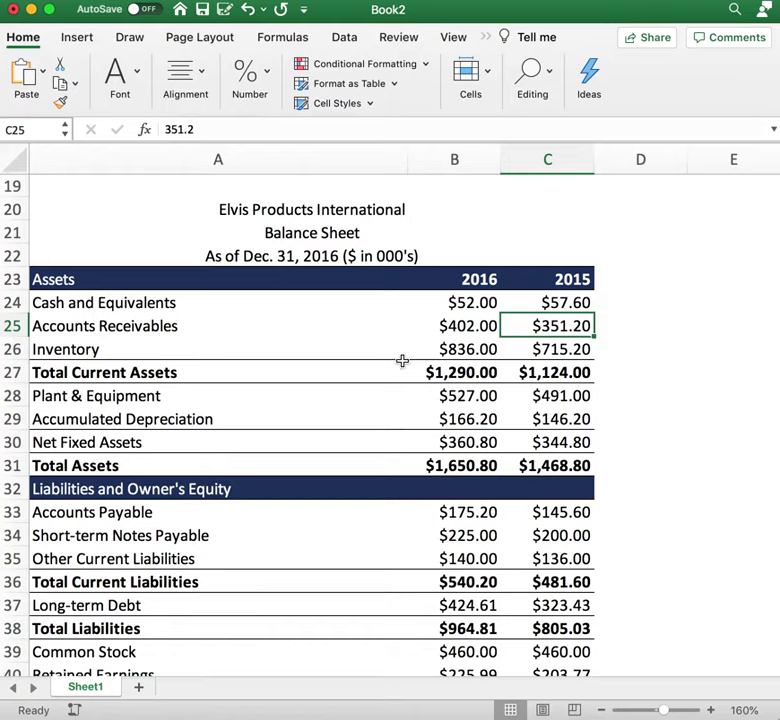
click(468, 349)
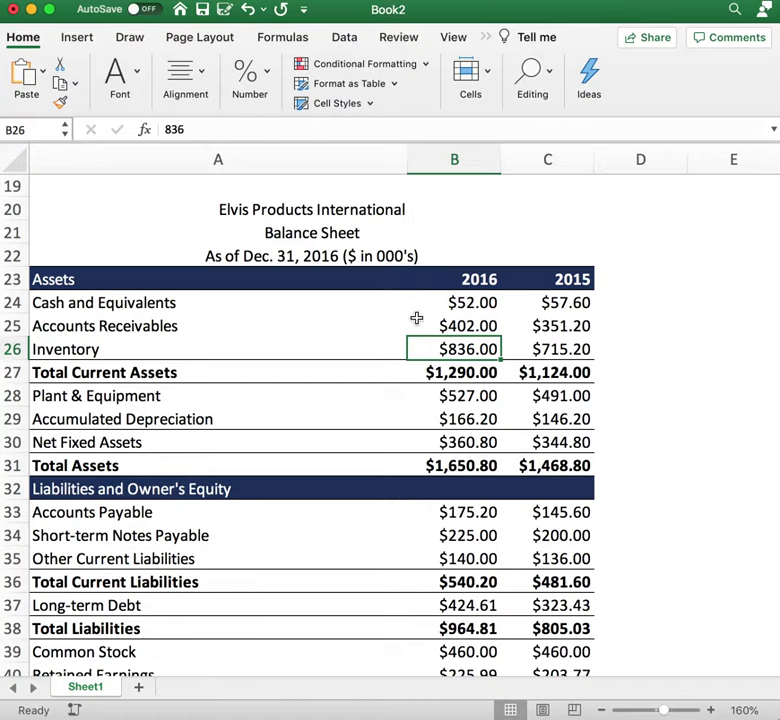
key(Right)
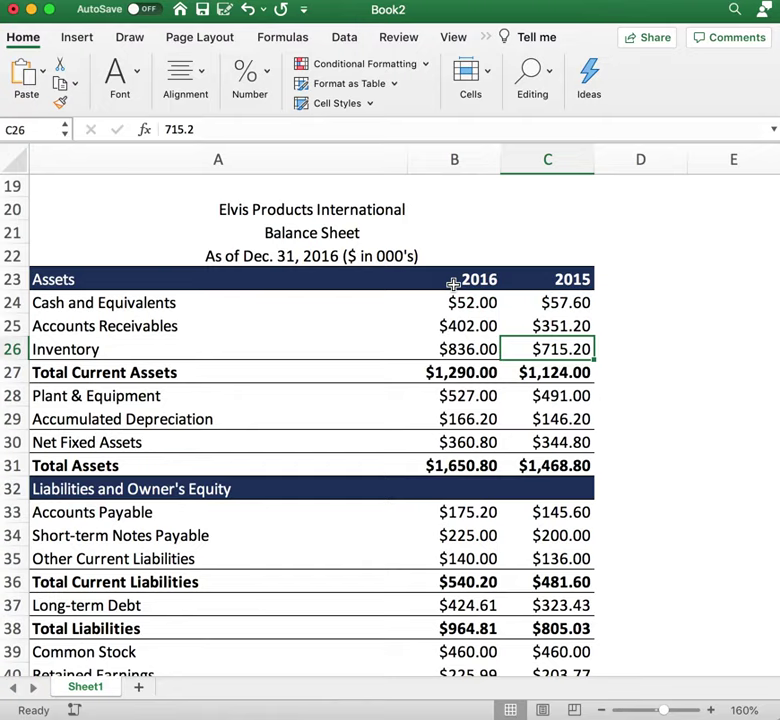
Step: Commit =SUM(B24:B26) in B27 for Total Current Assets of $1,290.00
click(480, 372)
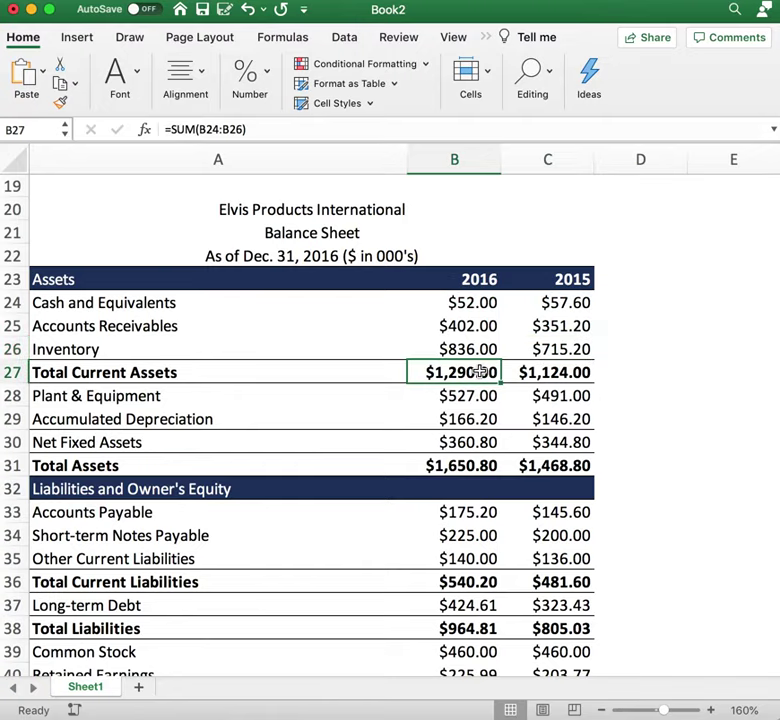
click(324, 127)
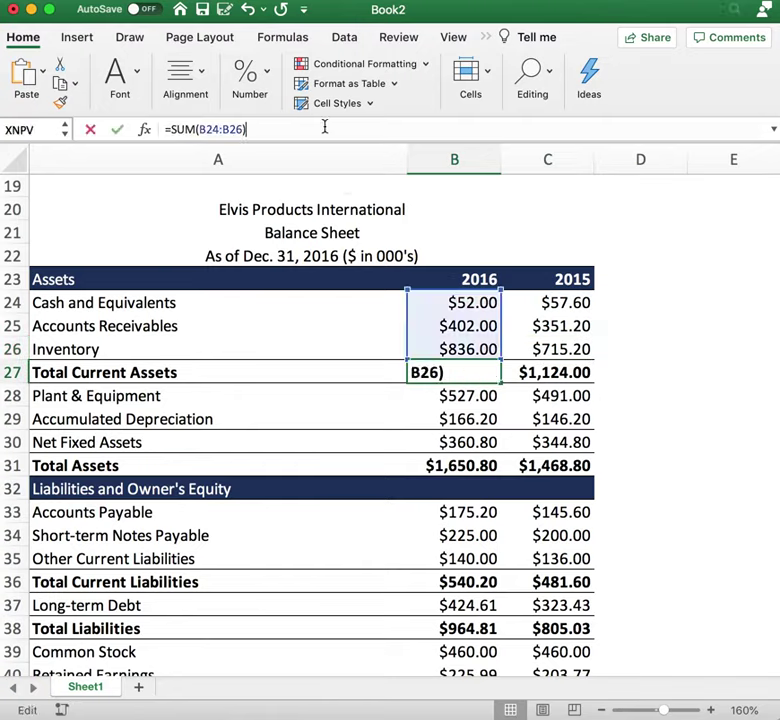
key(Return)
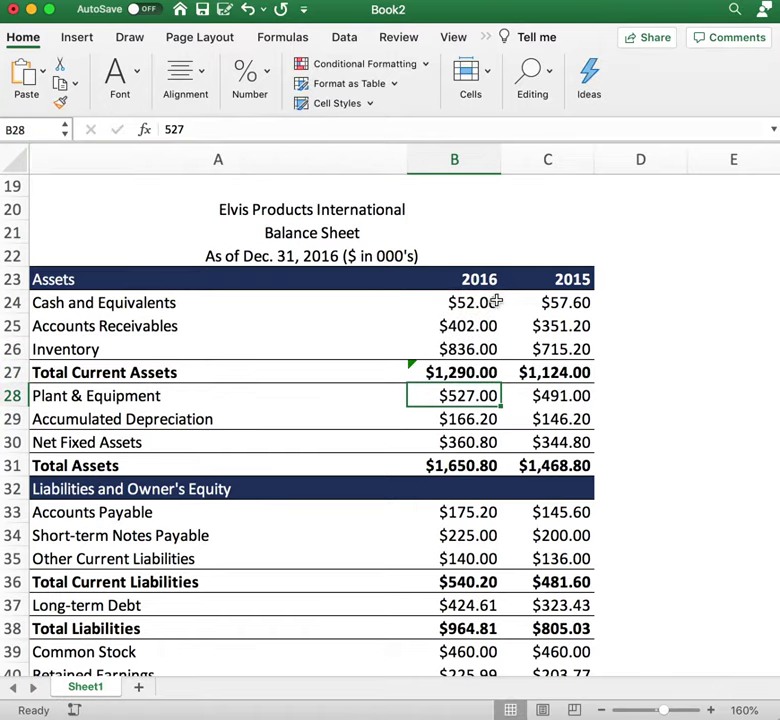
click(456, 371)
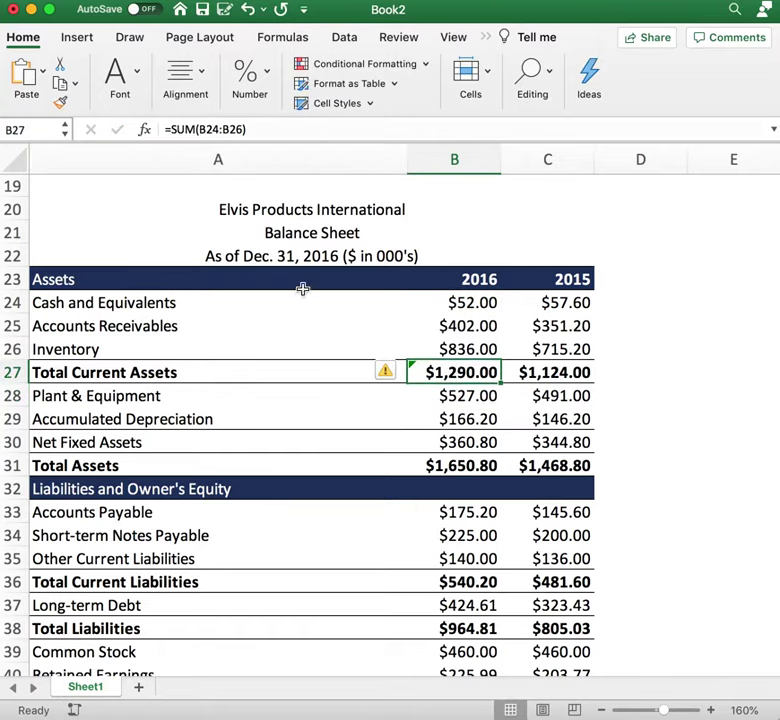
key(Right)
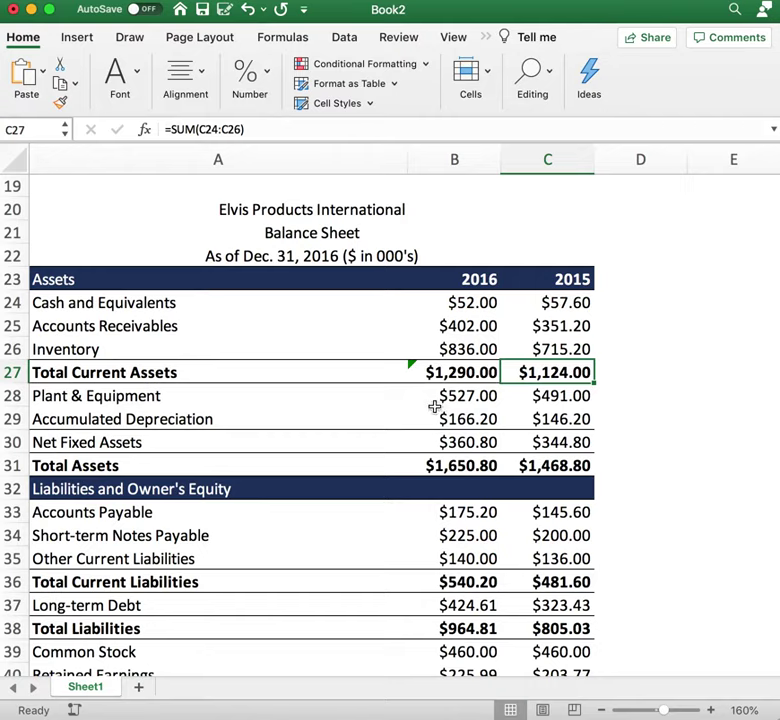
click(454, 396)
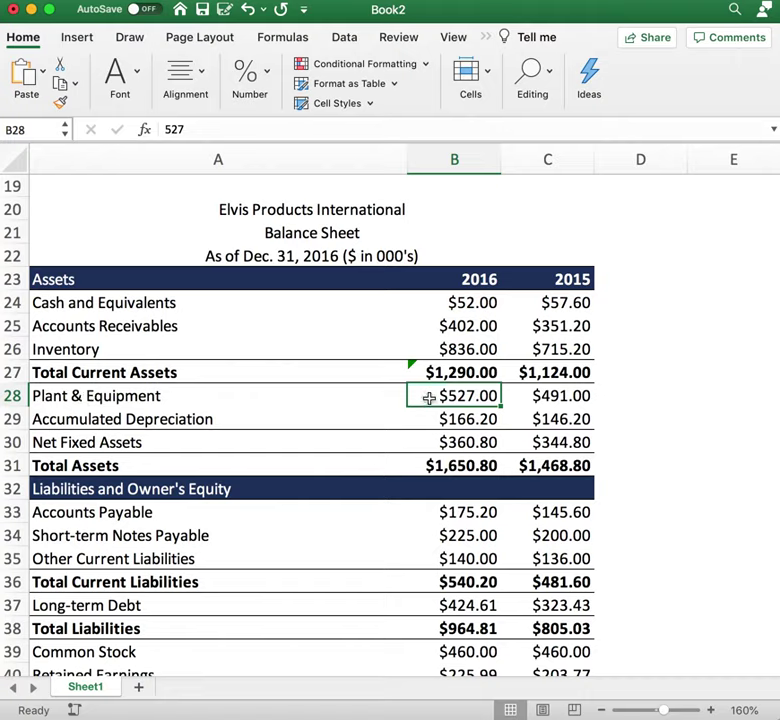
key(Right)
key(Down)
key(Left)
key(Up)
click(467, 420)
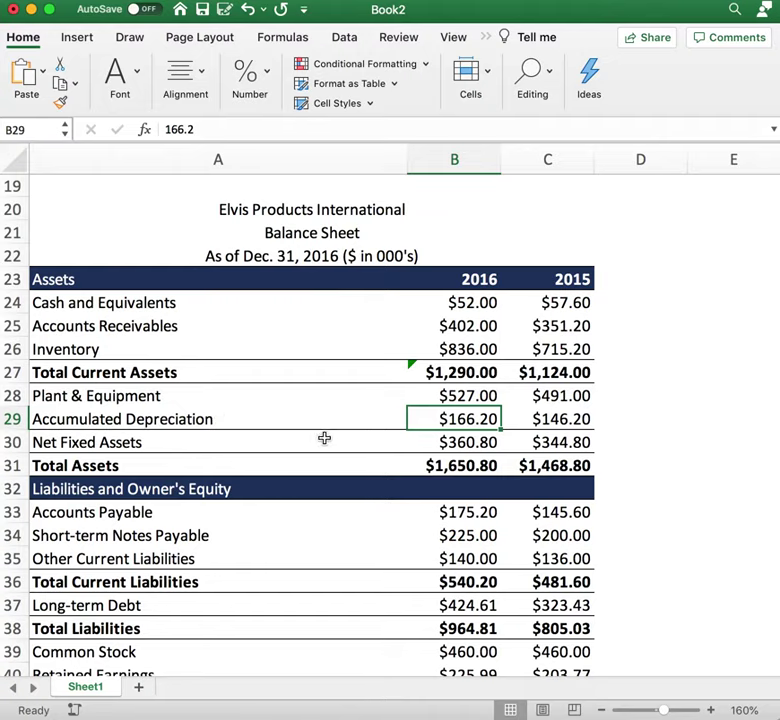
key(Right)
key(Left)
click(554, 420)
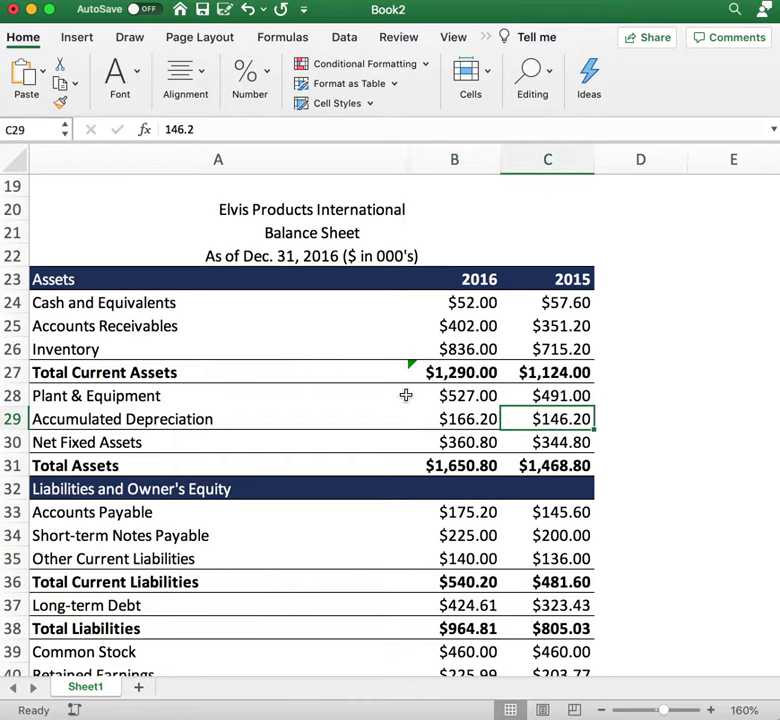
click(466, 441)
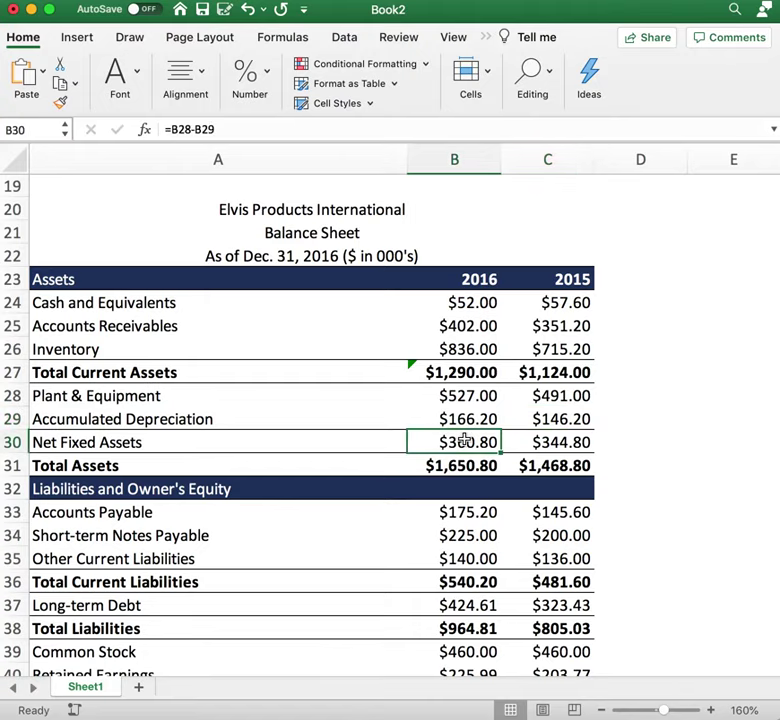
Step: Commit =B28-B29 as the 2016 Net Fixed Assets and check the 2015 formula
click(330, 128)
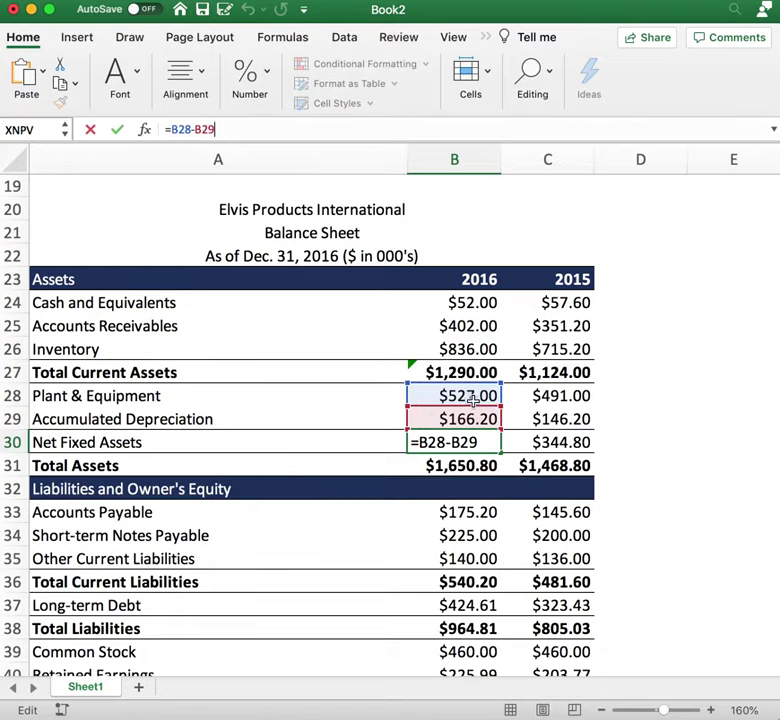
key(Return)
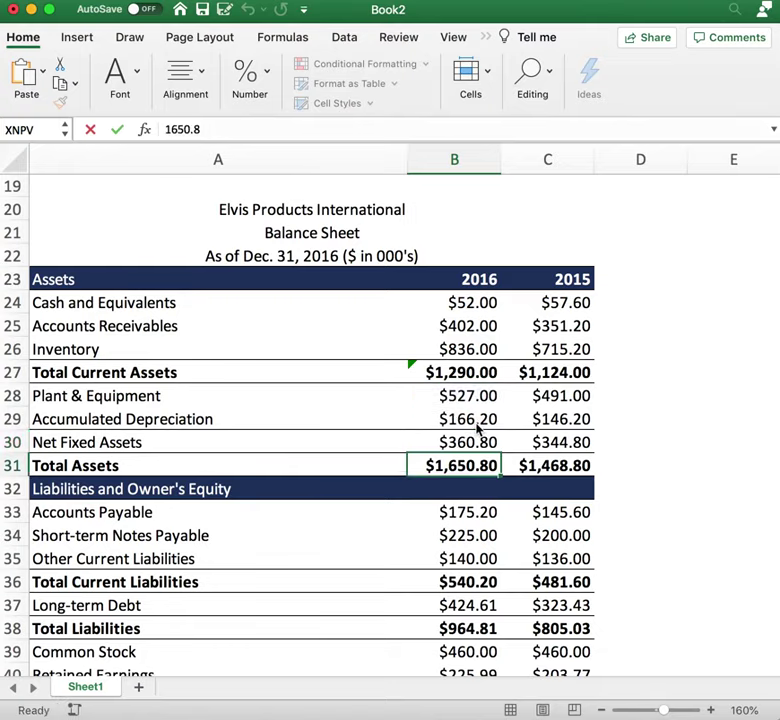
click(470, 446)
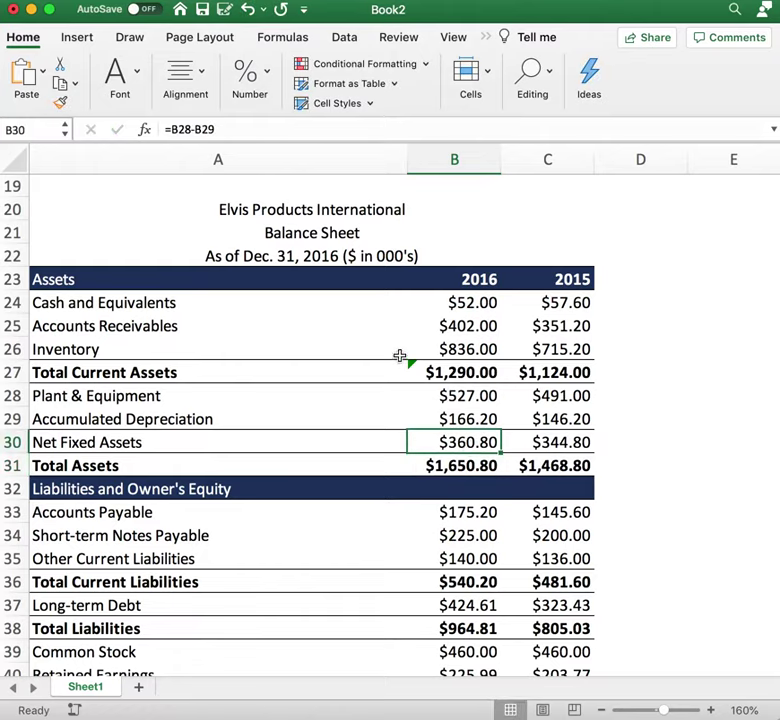
key(Right)
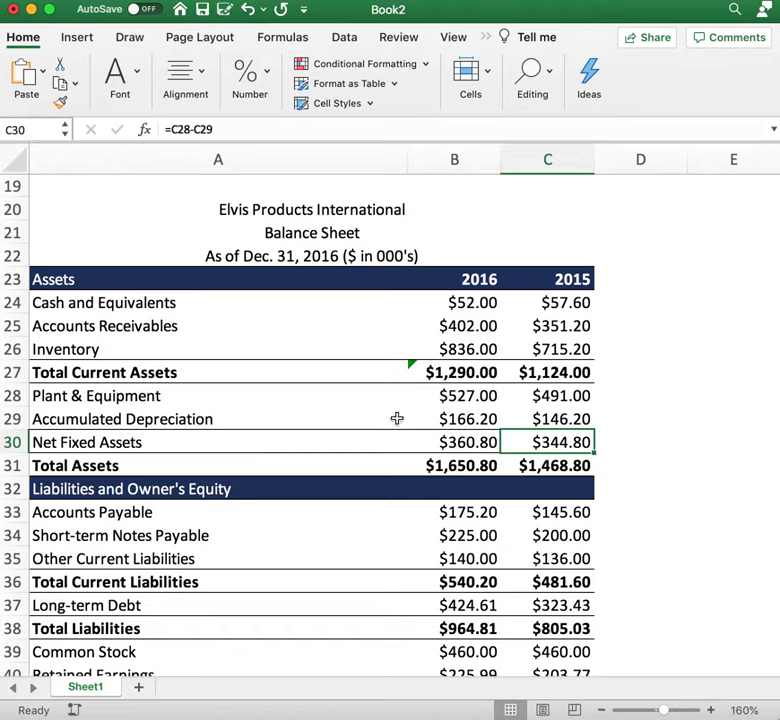
Step: Enter =B27+B30 in B31 for Total Assets of $1,650.80, then select B31:C31
click(465, 466)
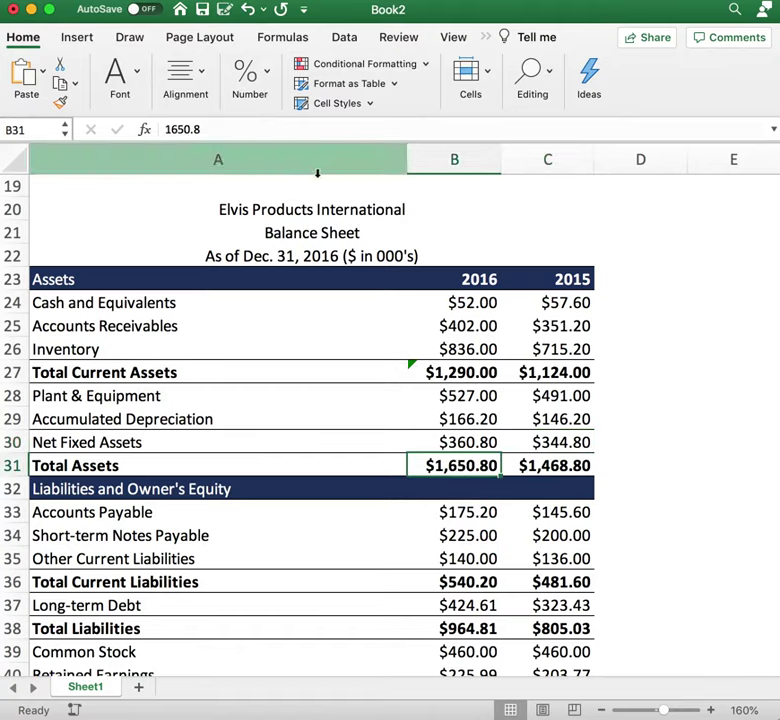
text(=)
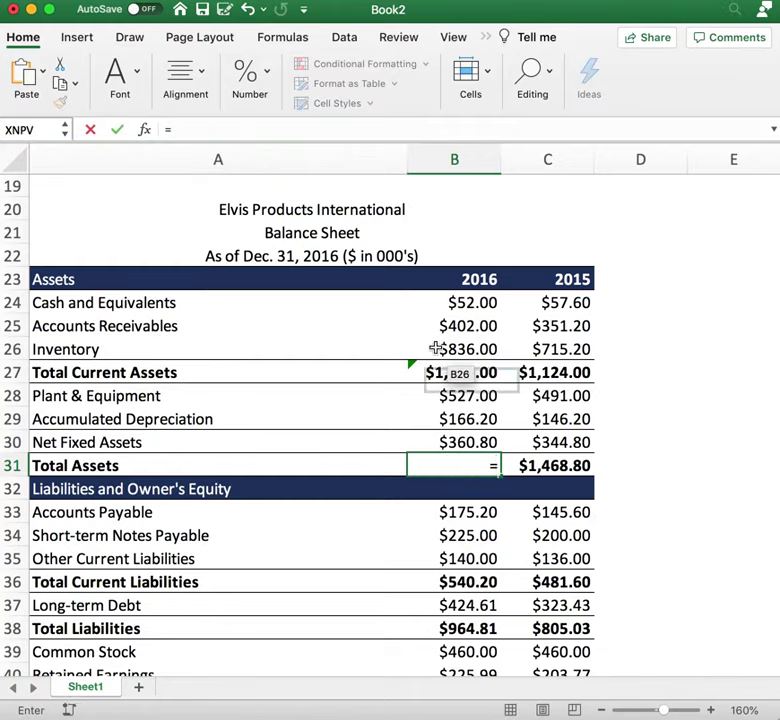
click(447, 370)
text(+)
click(447, 442)
key(Return)
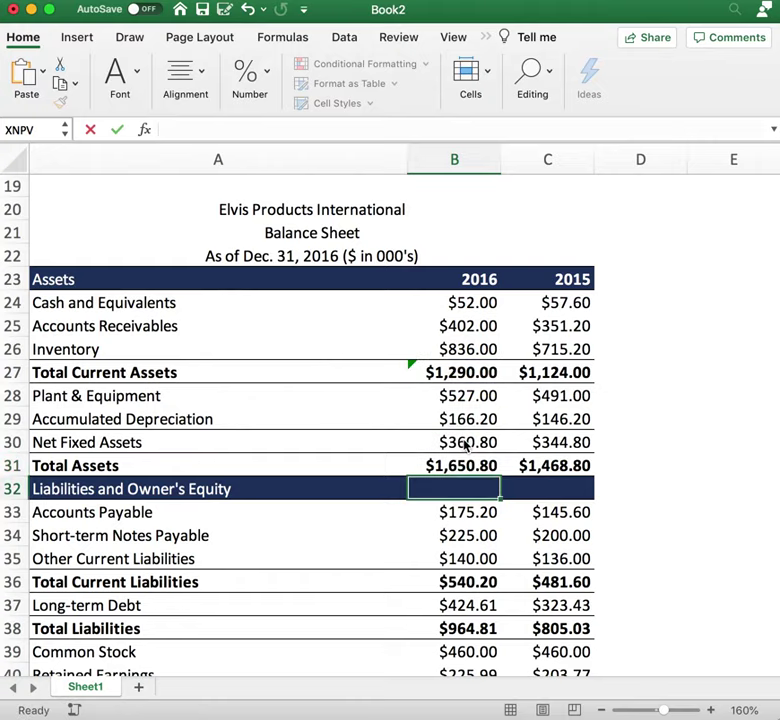
click(447, 463)
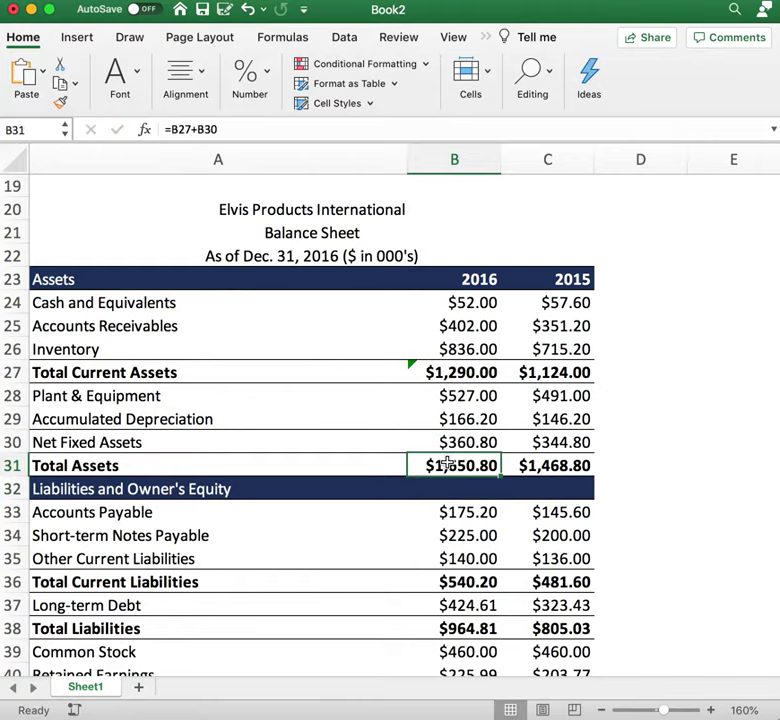
key(shift+Right)
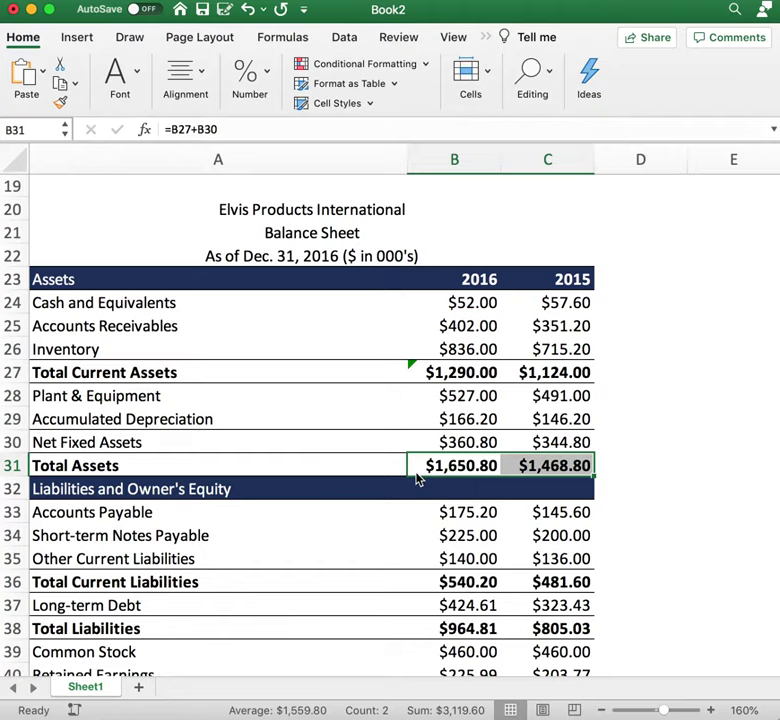
Step: Check both years' payables, notes and other current liabilities, then commit =SUM(B33:B35) for $540.20
scroll(417, 480, down, 6)
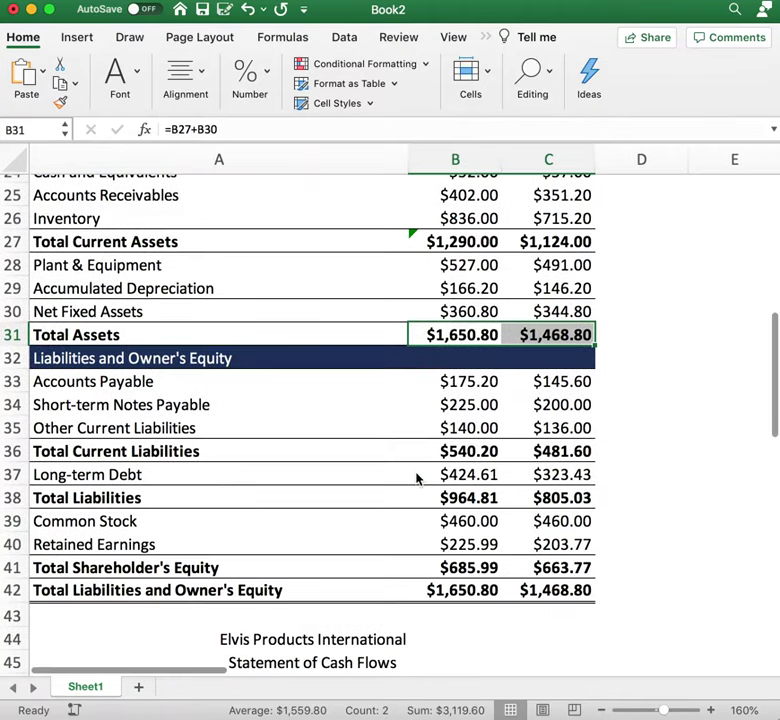
click(462, 364)
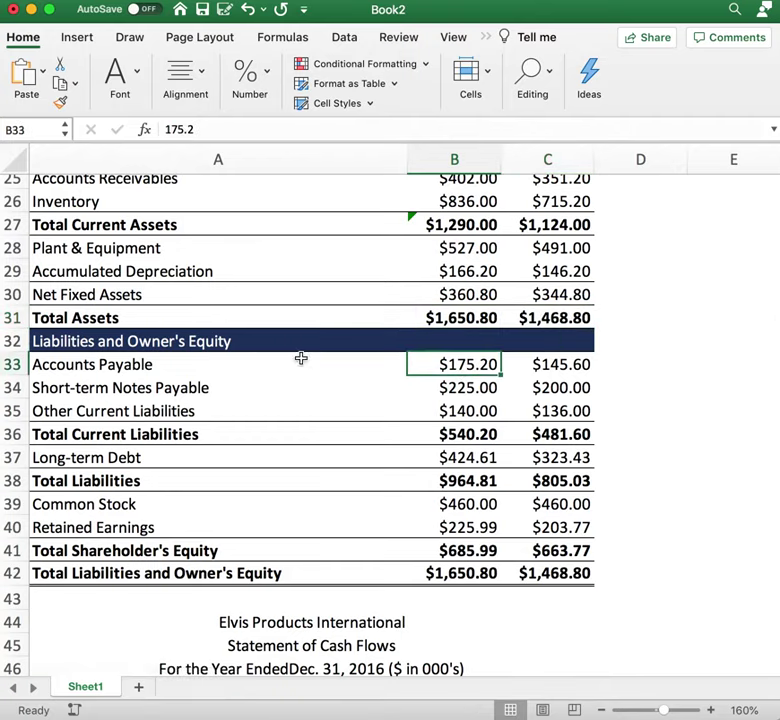
key(Right)
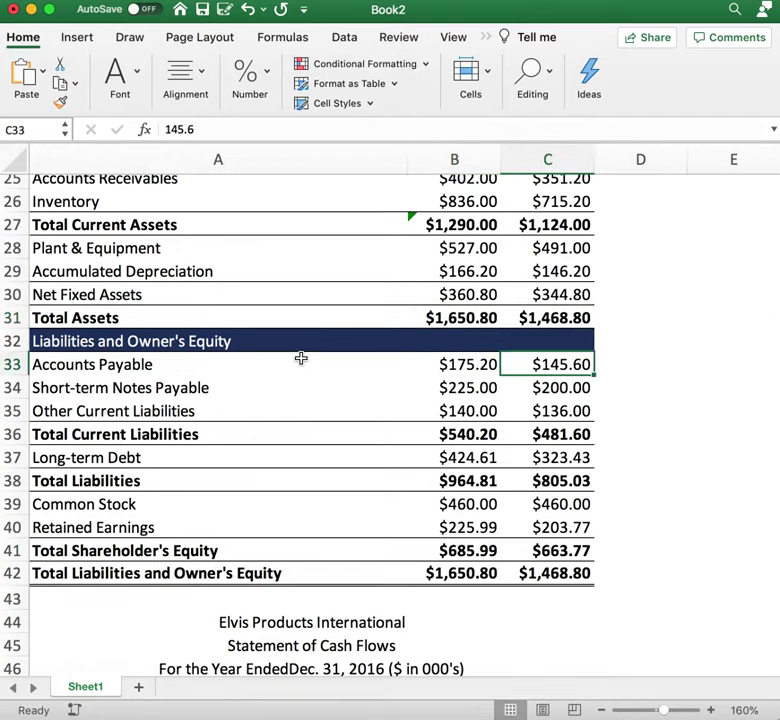
click(487, 388)
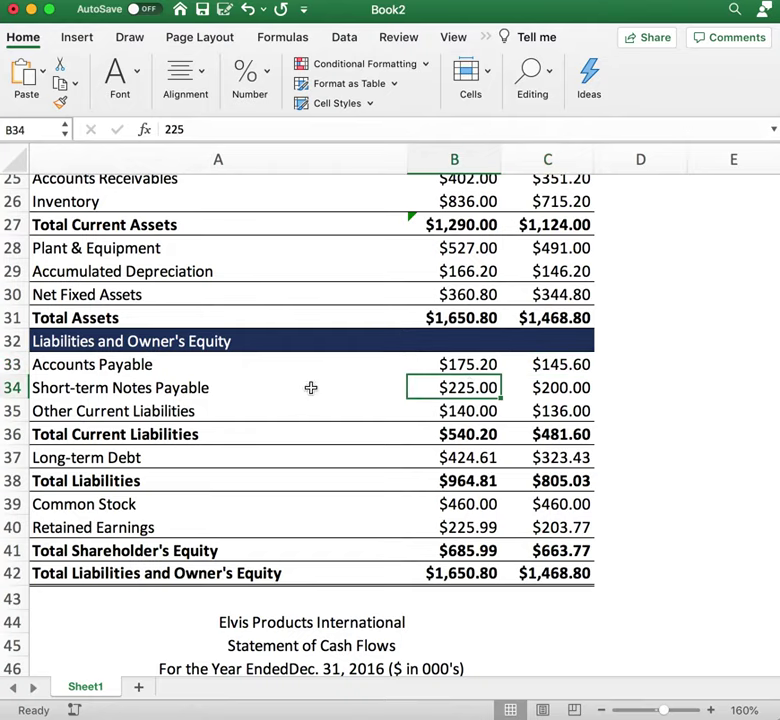
key(Right)
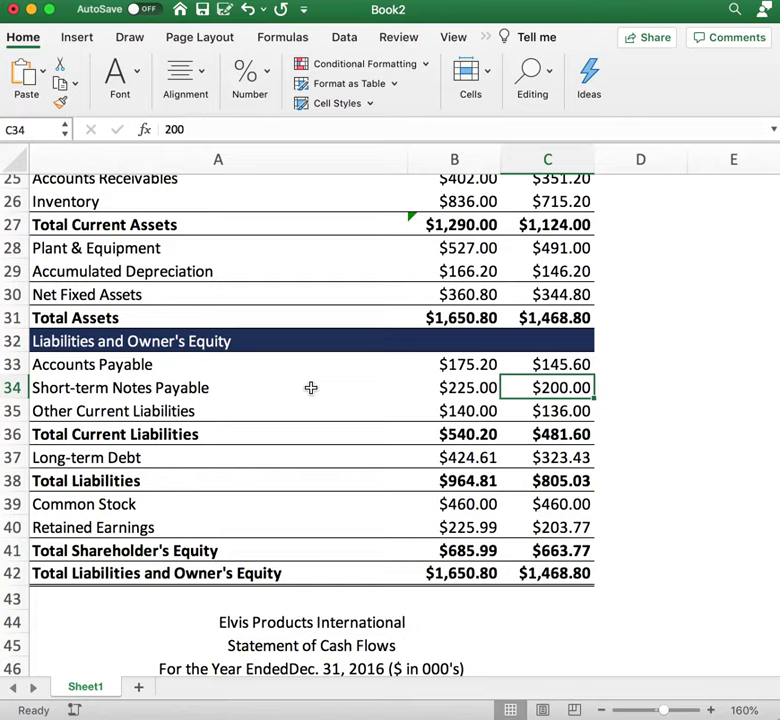
click(462, 411)
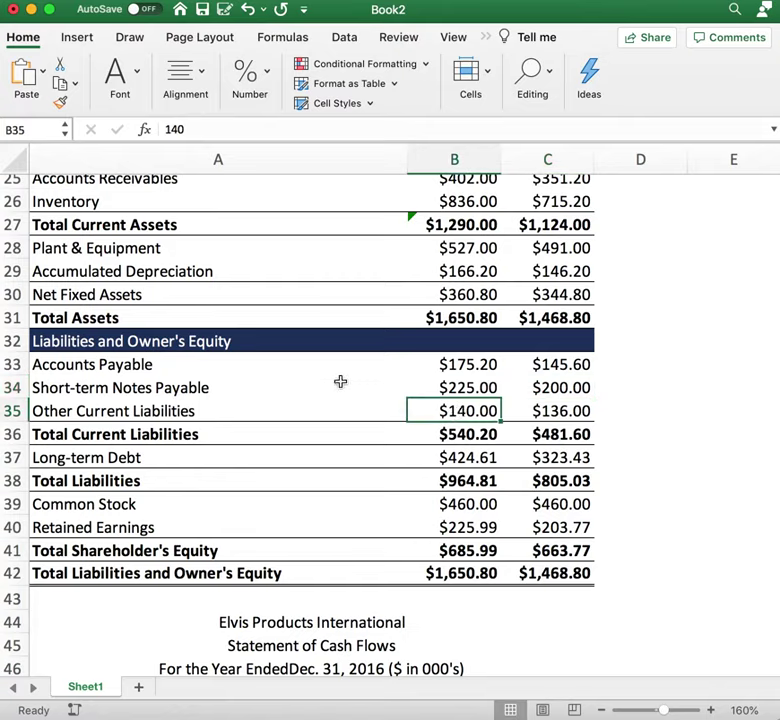
key(Right)
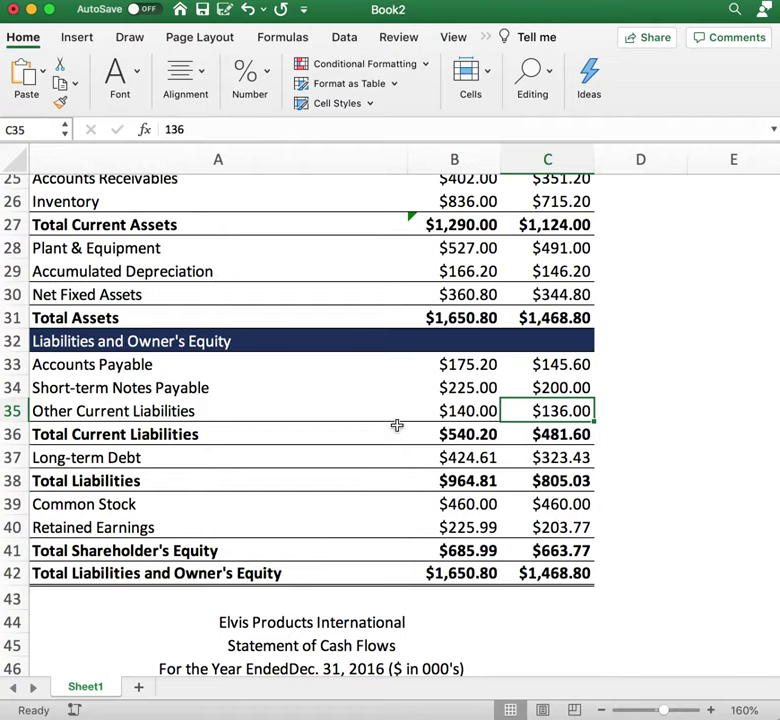
click(458, 434)
click(297, 129)
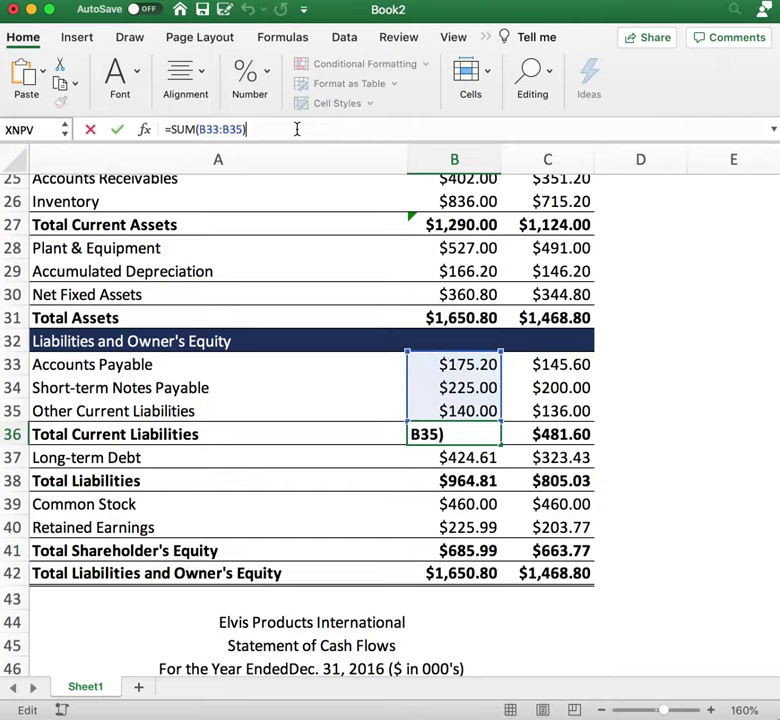
key(Return)
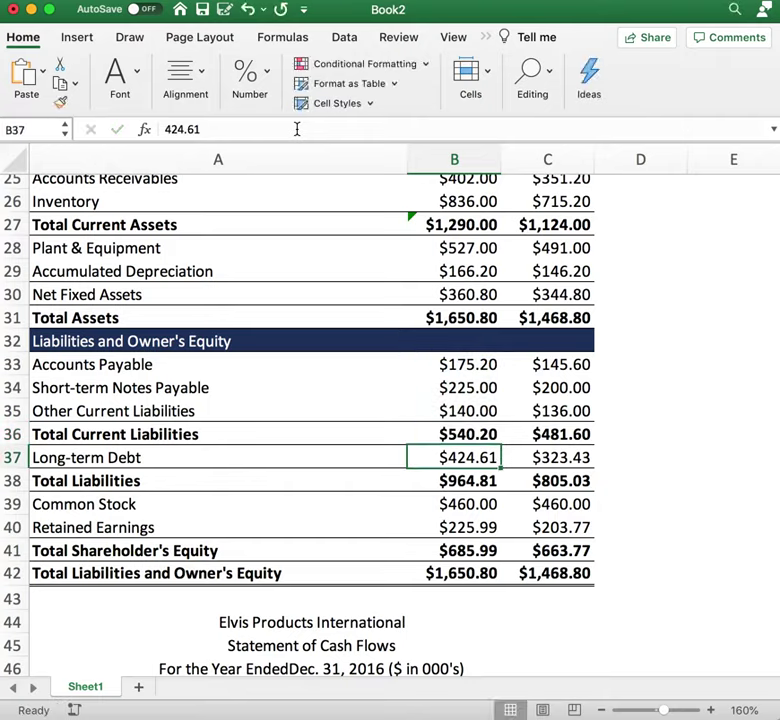
click(462, 434)
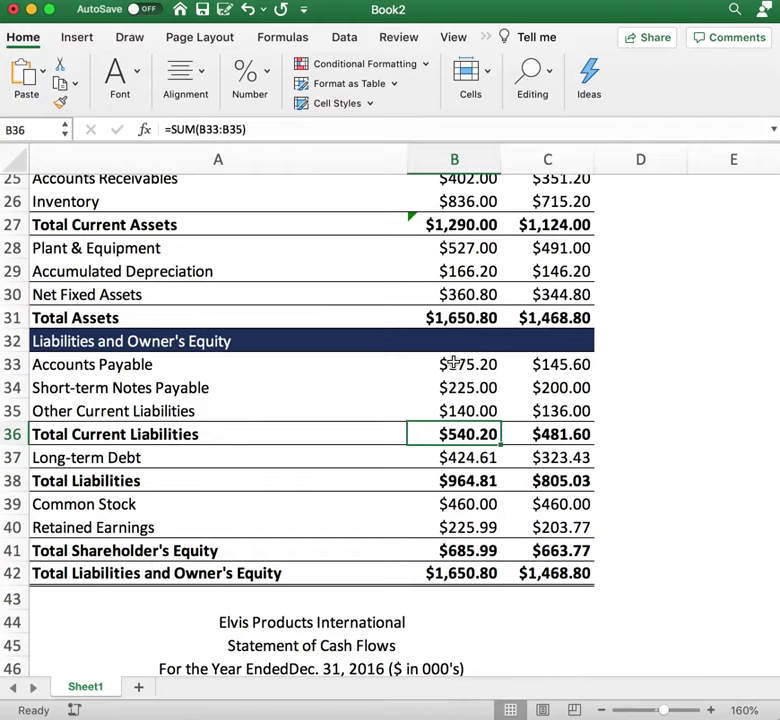
click(94, 436)
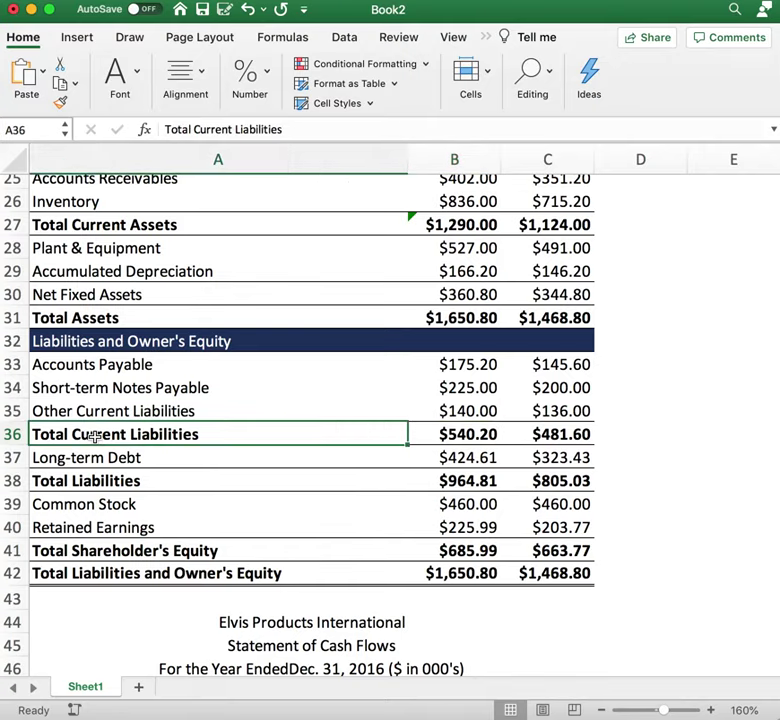
click(466, 432)
scroll(466, 432, down, 1)
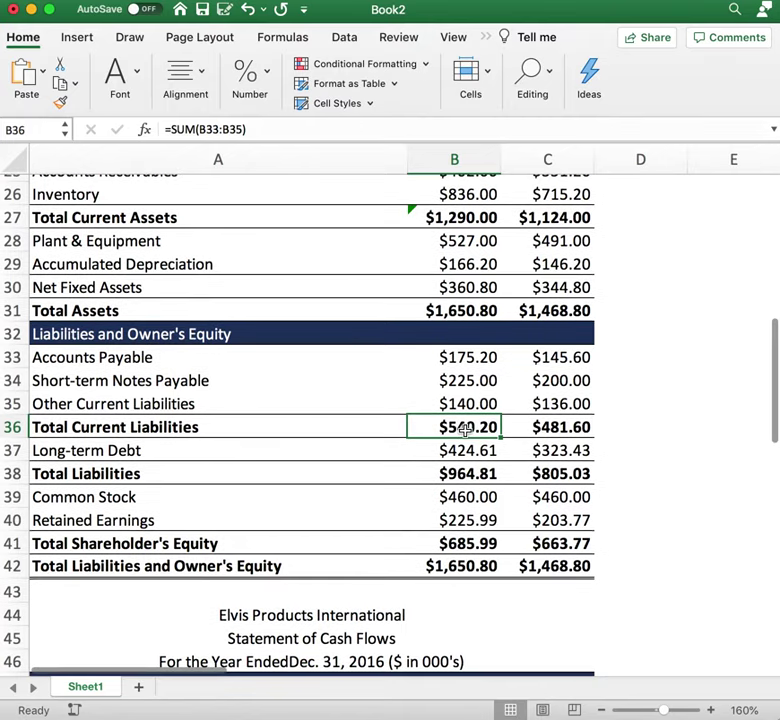
click(456, 448)
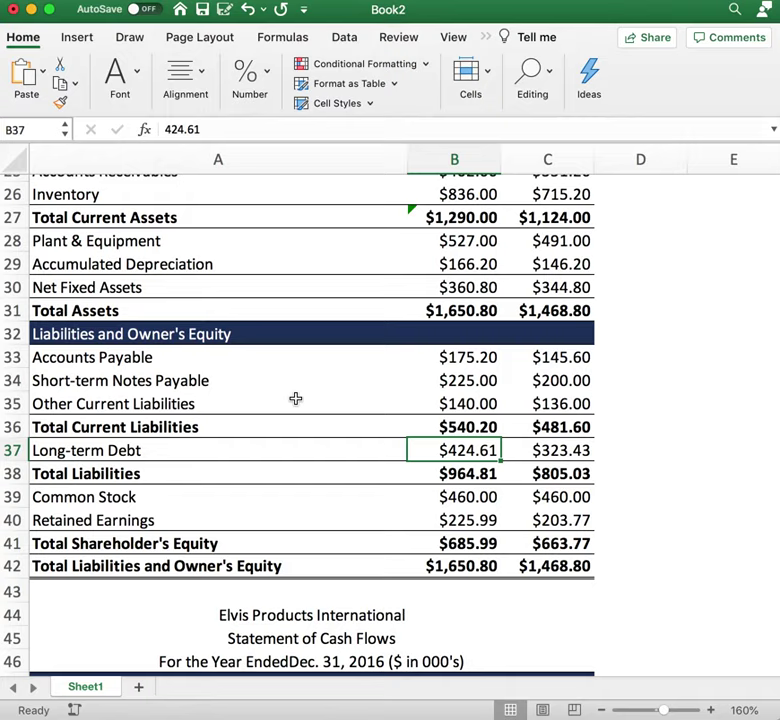
key(Right)
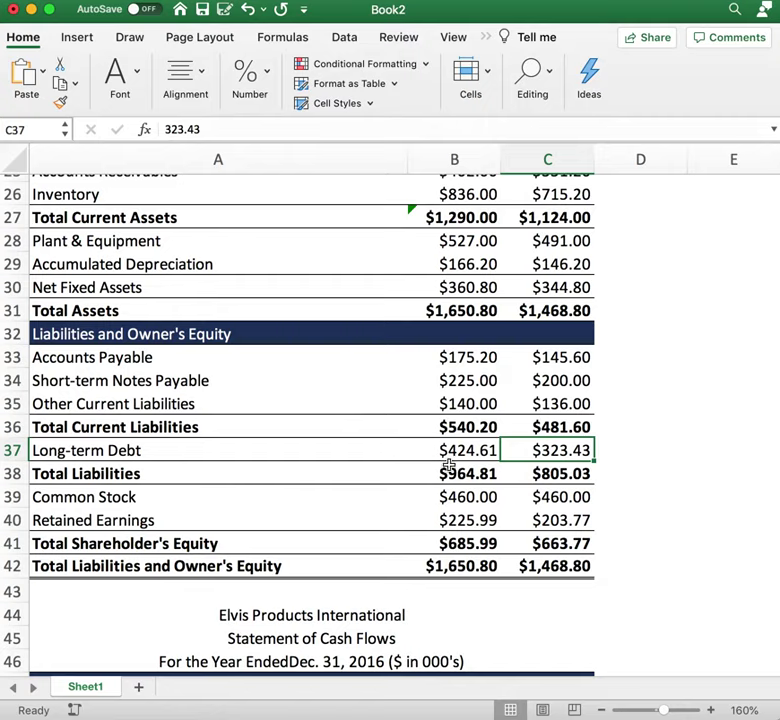
click(458, 474)
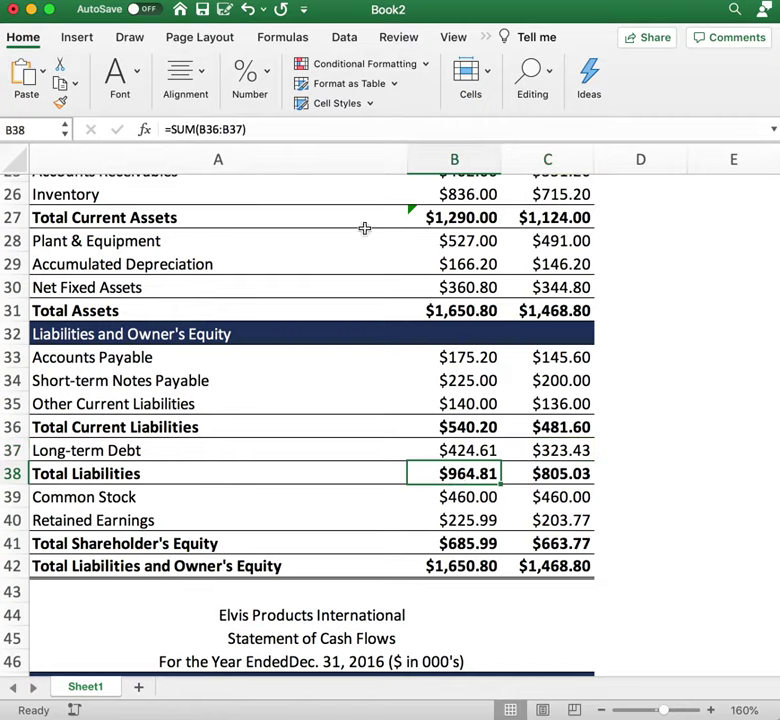
click(313, 124)
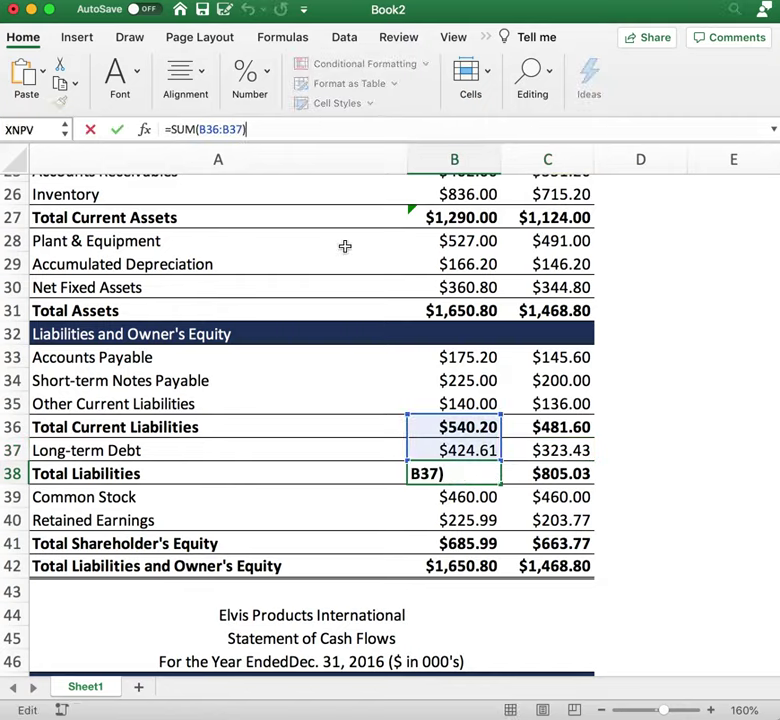
key(Return)
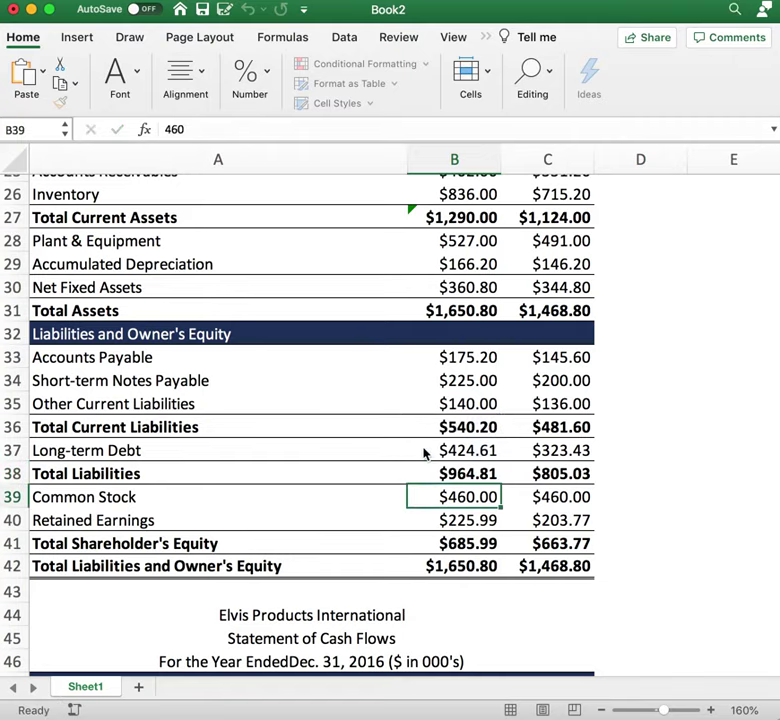
key(Up)
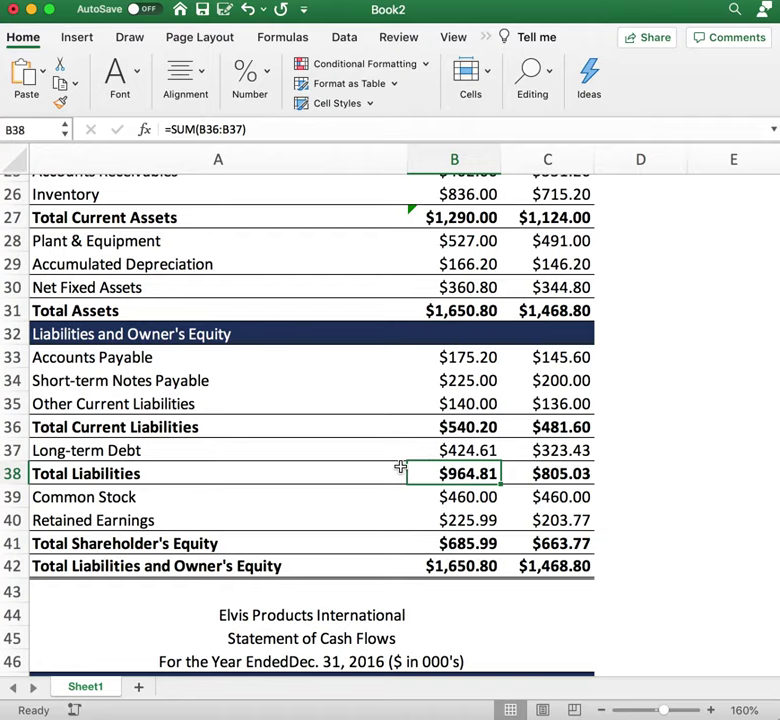
key(Right)
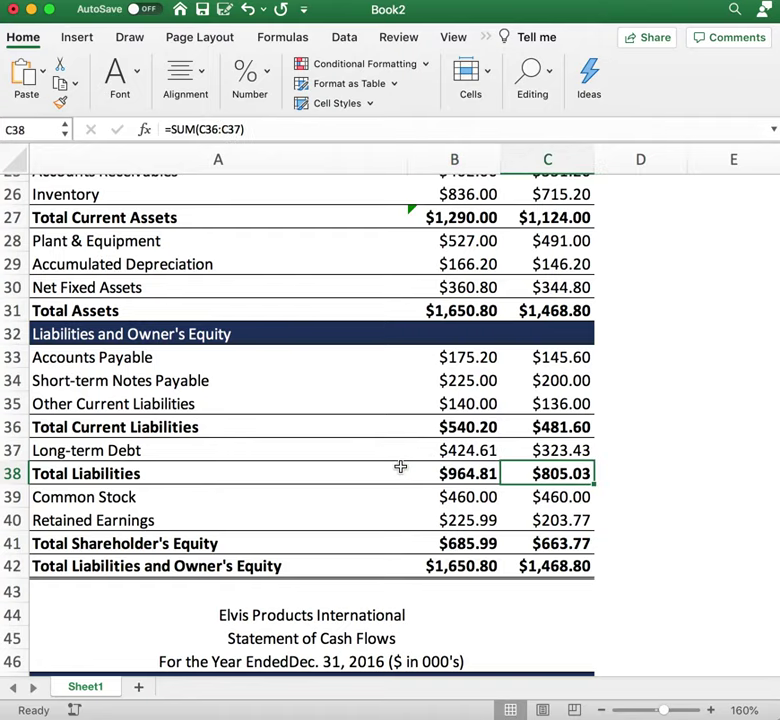
key(Down)
key(Left)
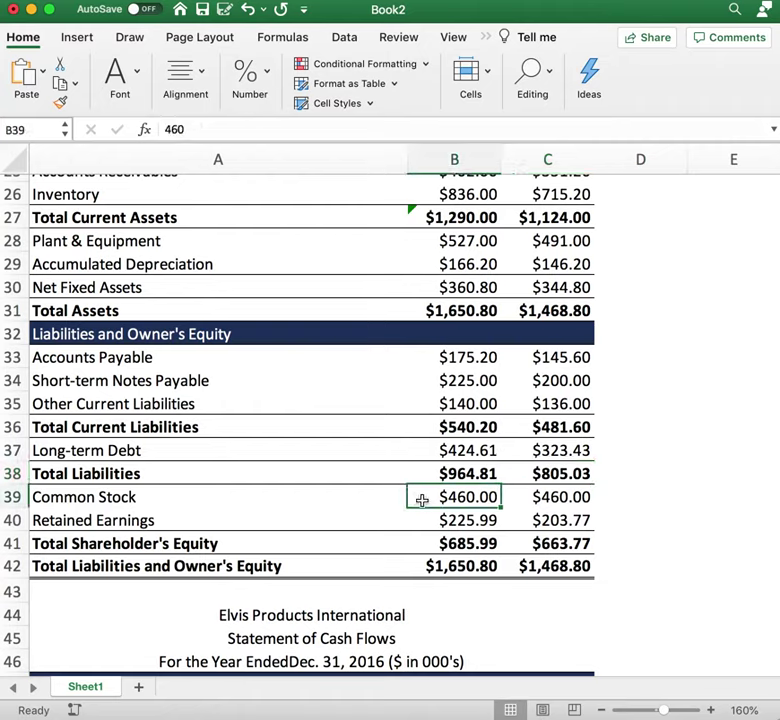
key(Right)
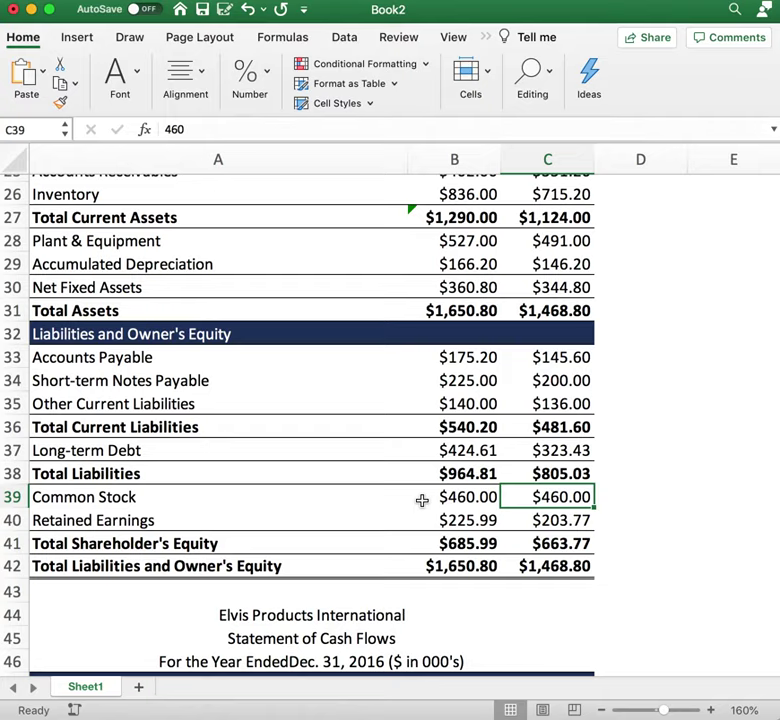
click(446, 520)
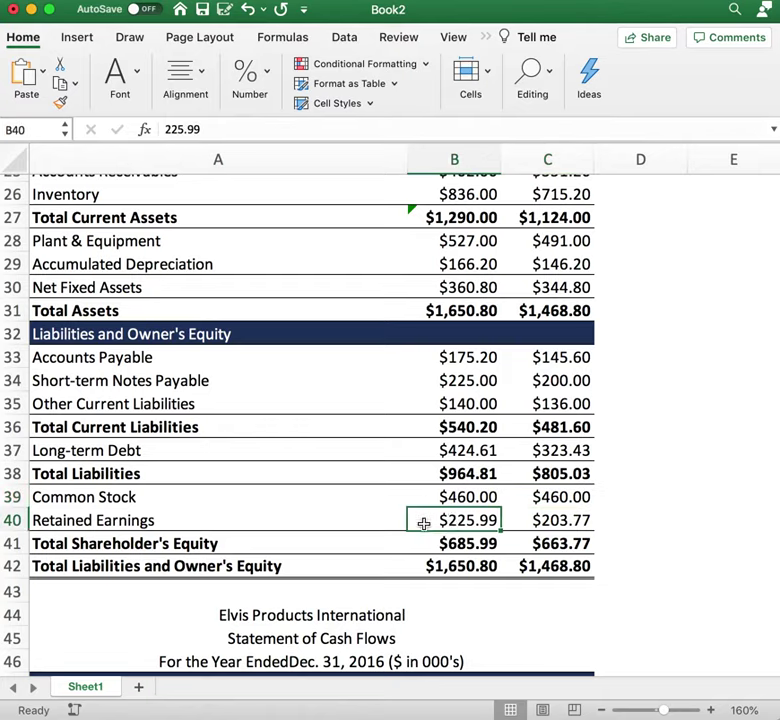
key(Right)
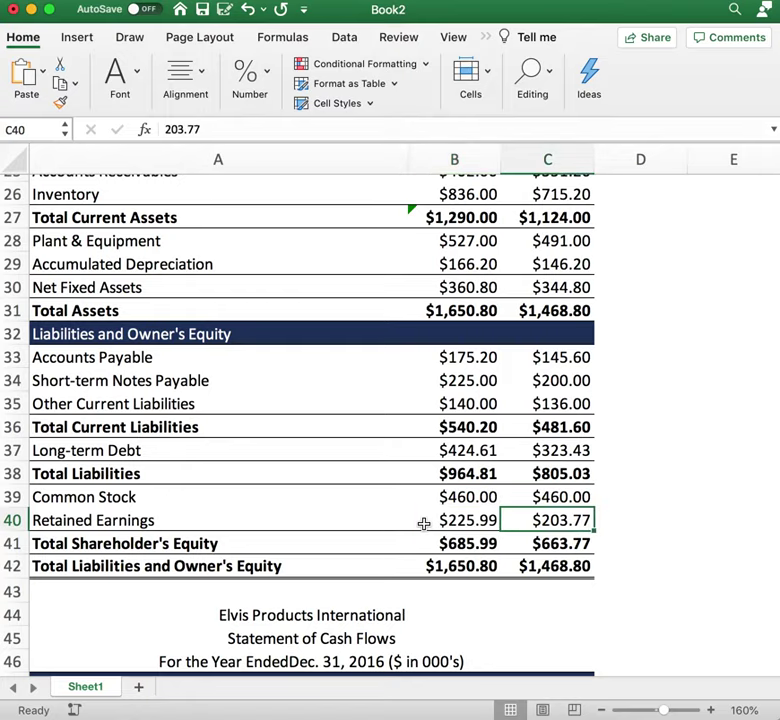
click(454, 543)
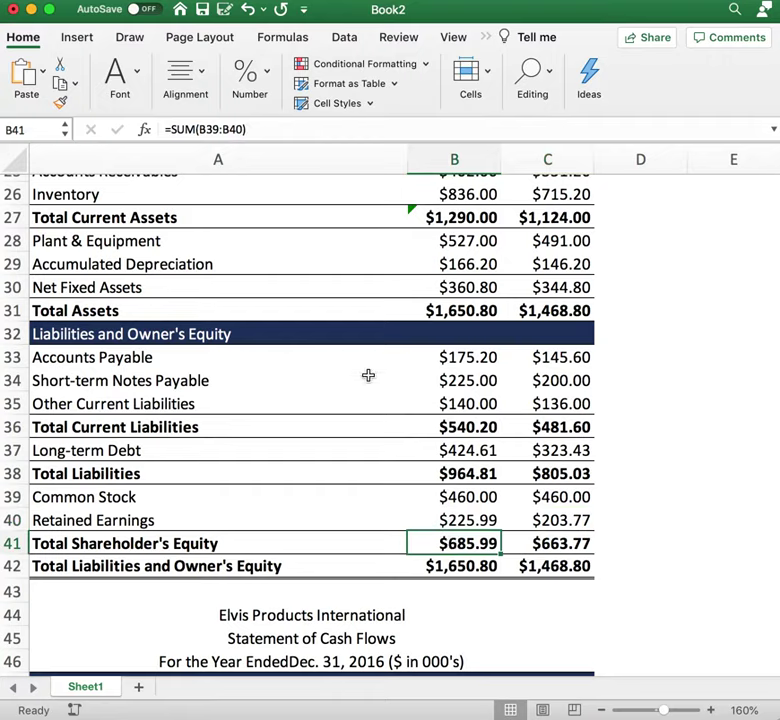
click(309, 124)
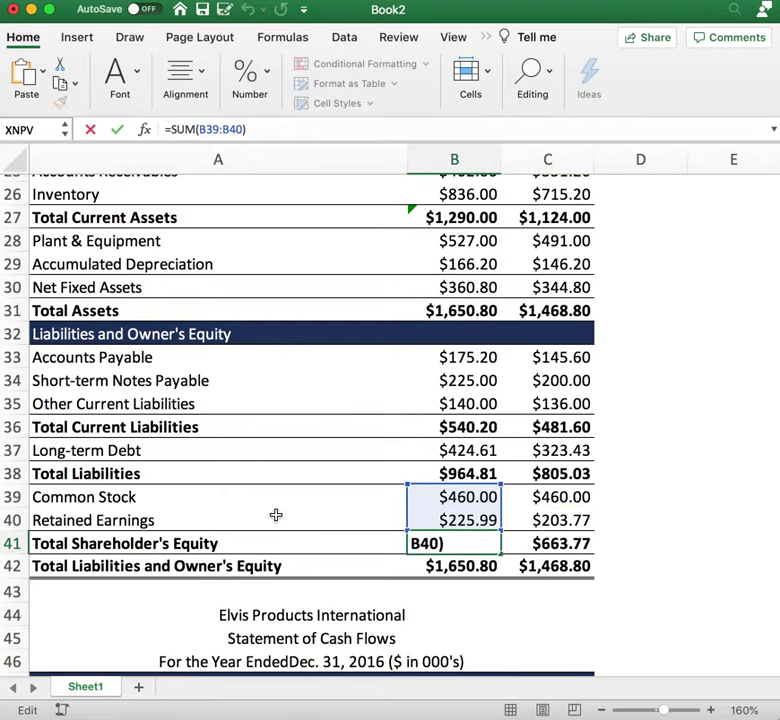
key(Return)
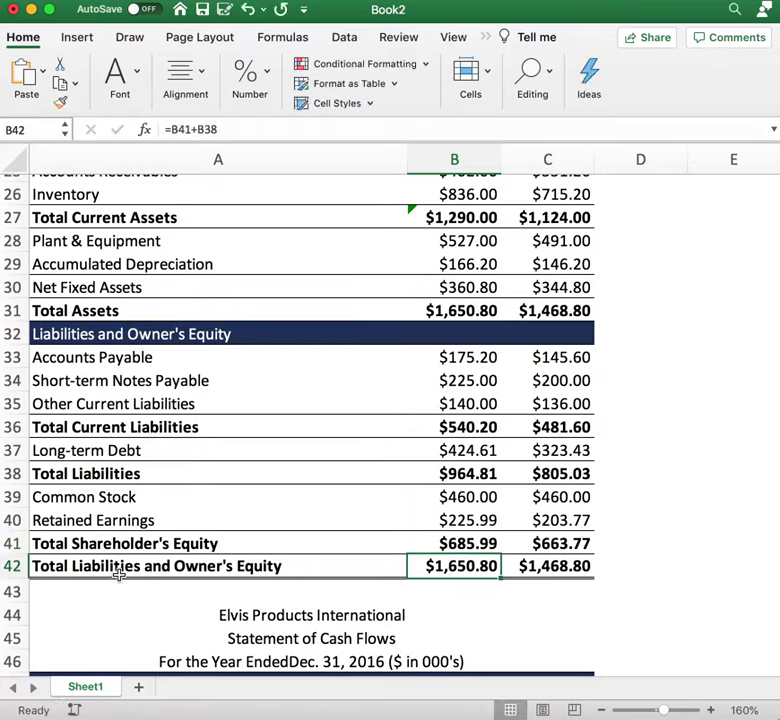
click(297, 130)
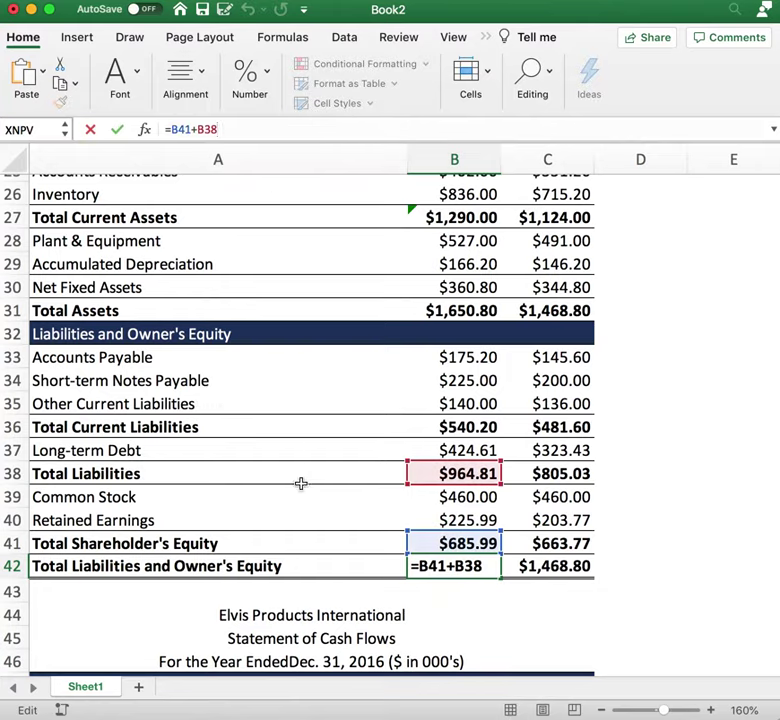
click(537, 600)
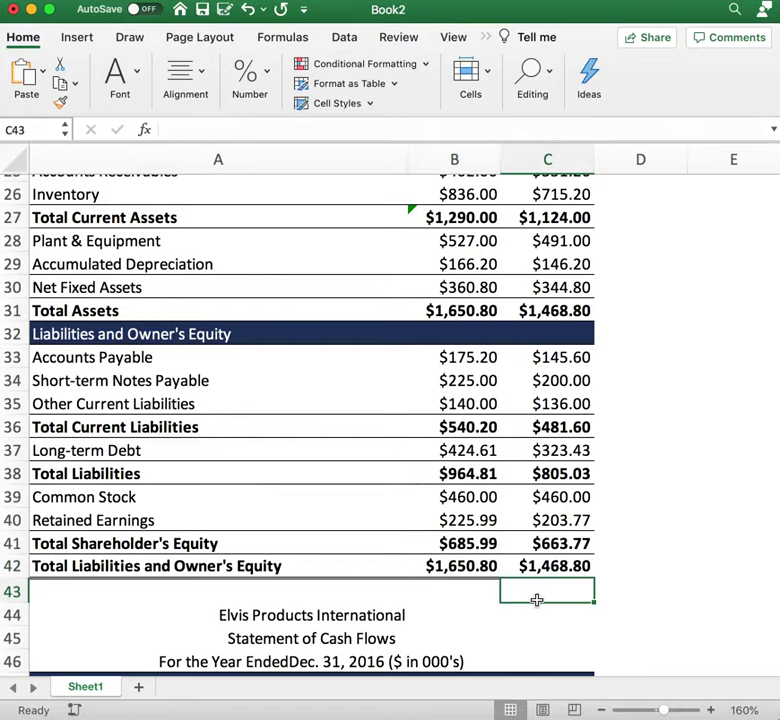
click(449, 566)
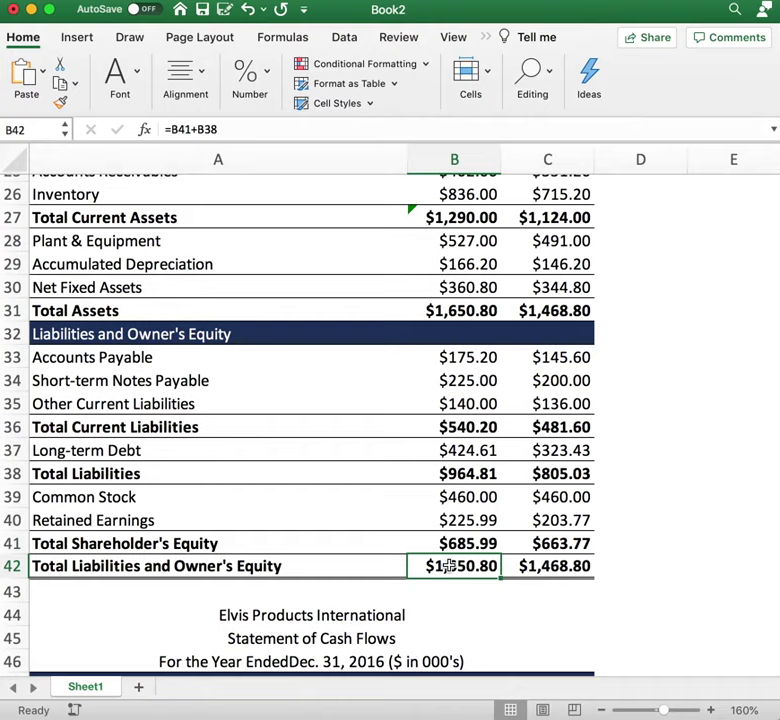
click(460, 308)
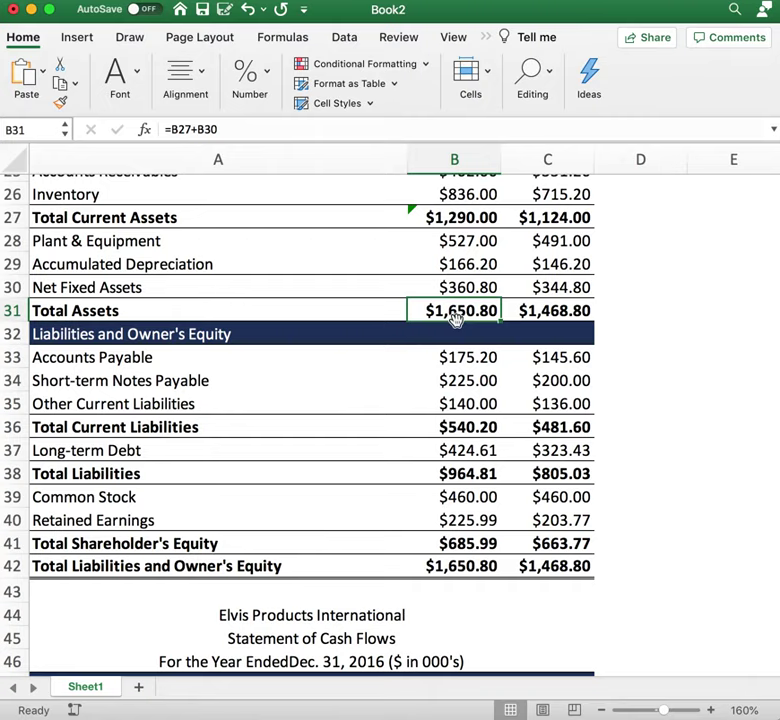
click(440, 565)
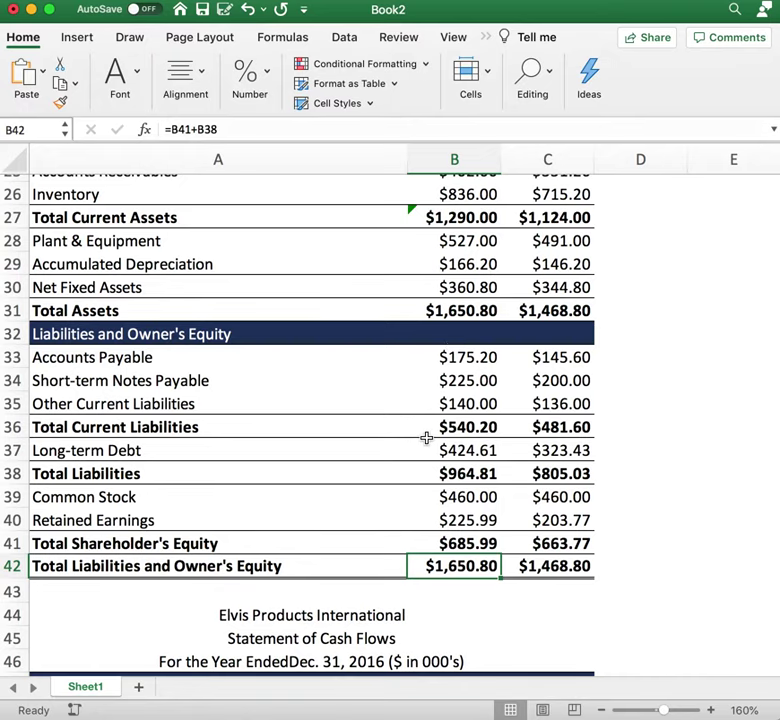
scroll(426, 437, up, 3)
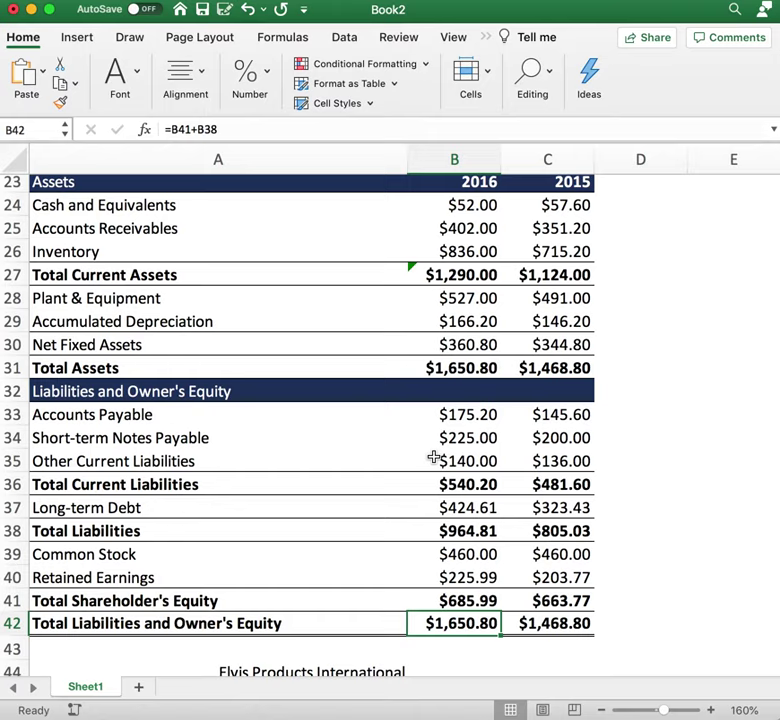
scroll(433, 457, down, 10)
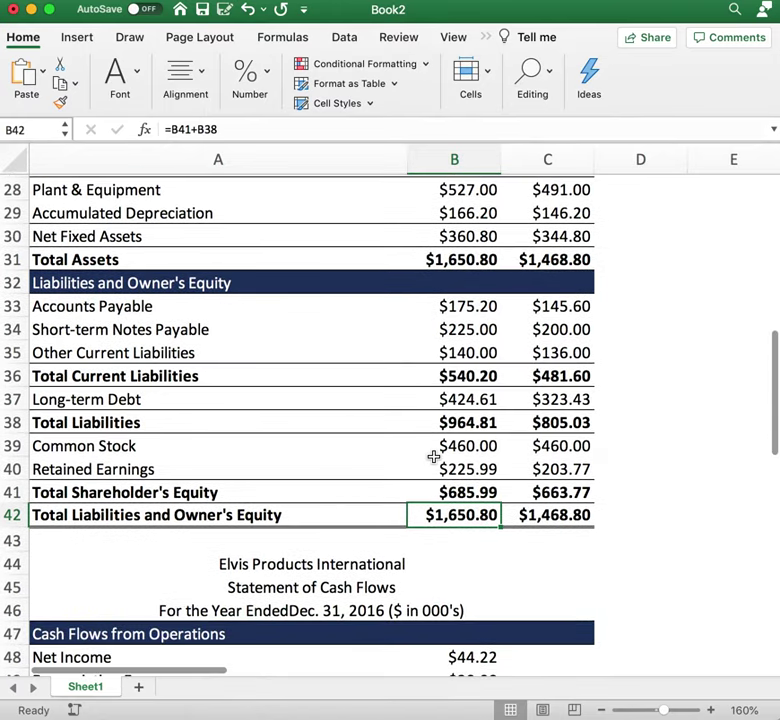
scroll(433, 457, down, 9)
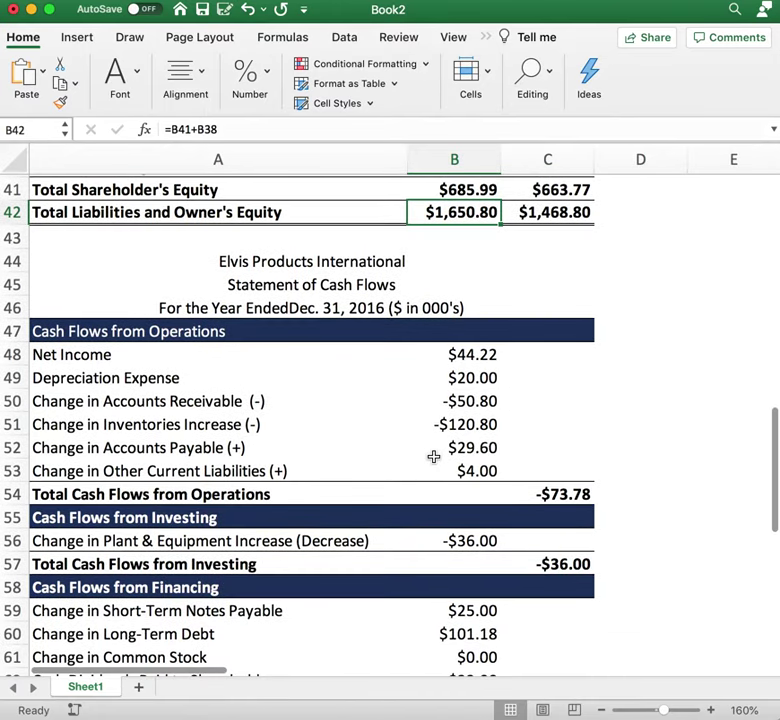
scroll(433, 457, down, 2)
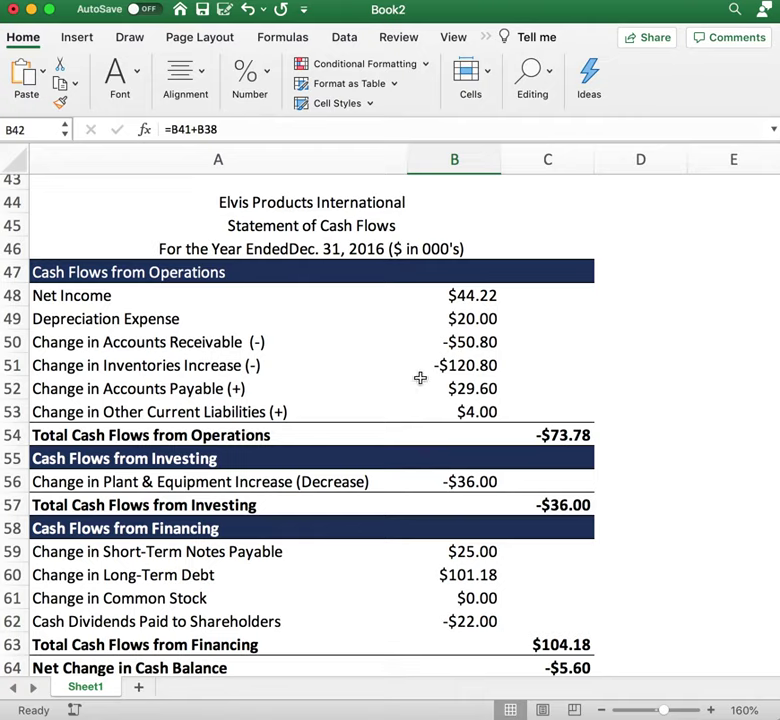
click(481, 293)
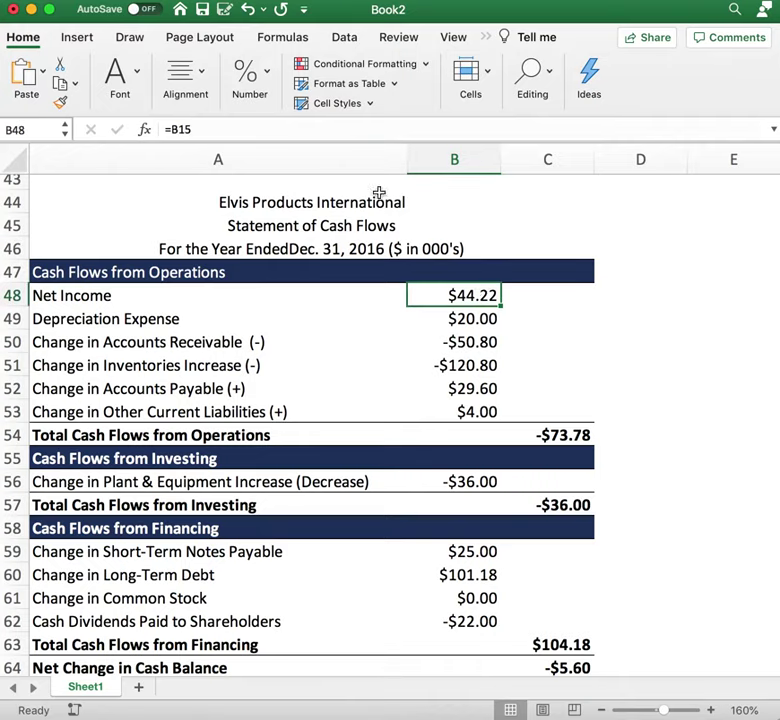
click(344, 127)
click(596, 370)
click(468, 298)
key(Up)
key(Up)
key(Up)
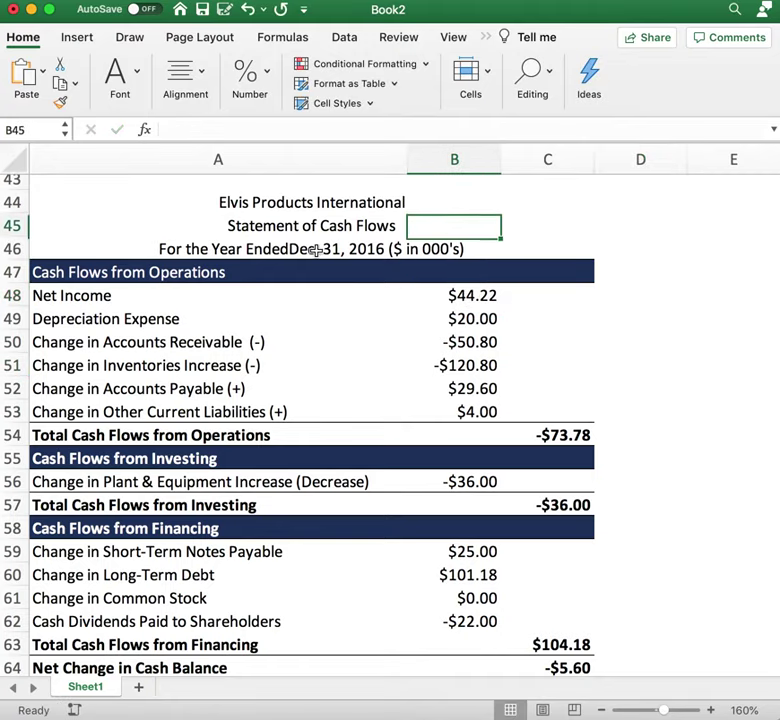
scroll(447, 380, up, 8)
scroll(447, 400, up, 5)
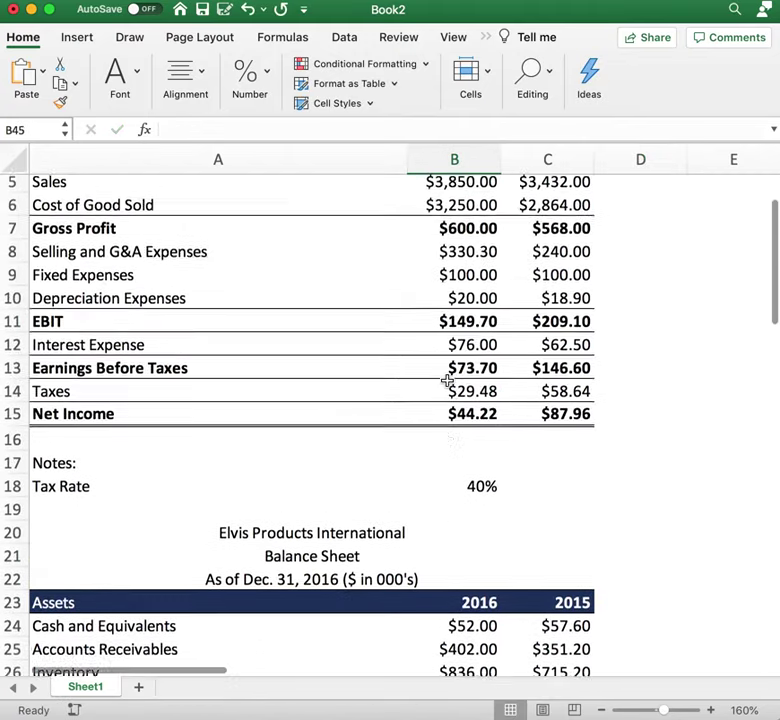
click(465, 437)
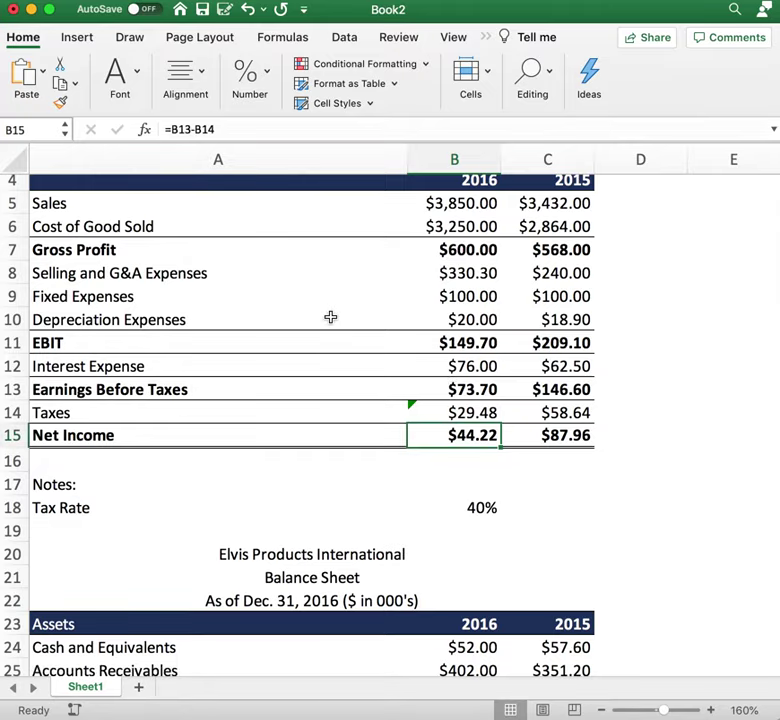
scroll(349, 366, down, 12)
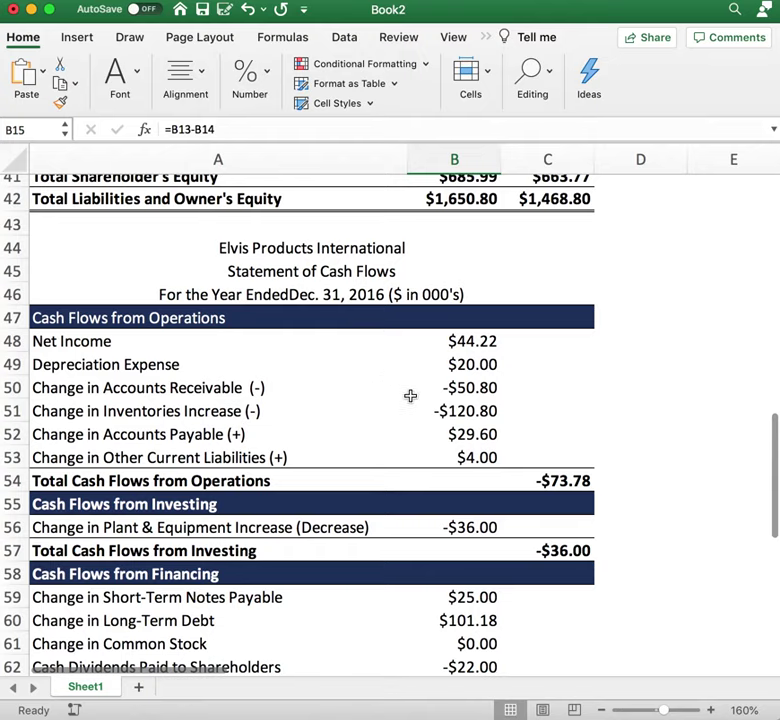
click(160, 363)
click(440, 364)
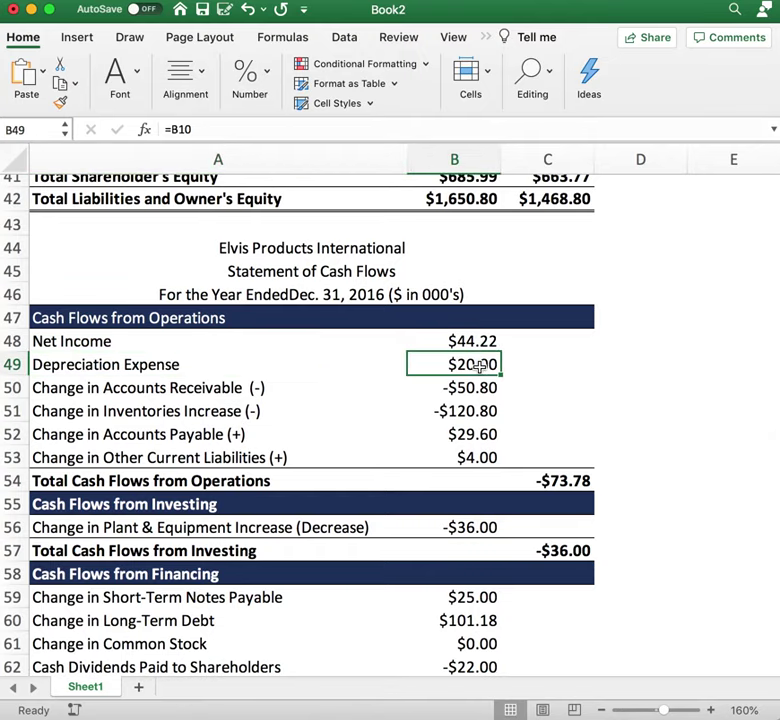
scroll(418, 400, up, 10)
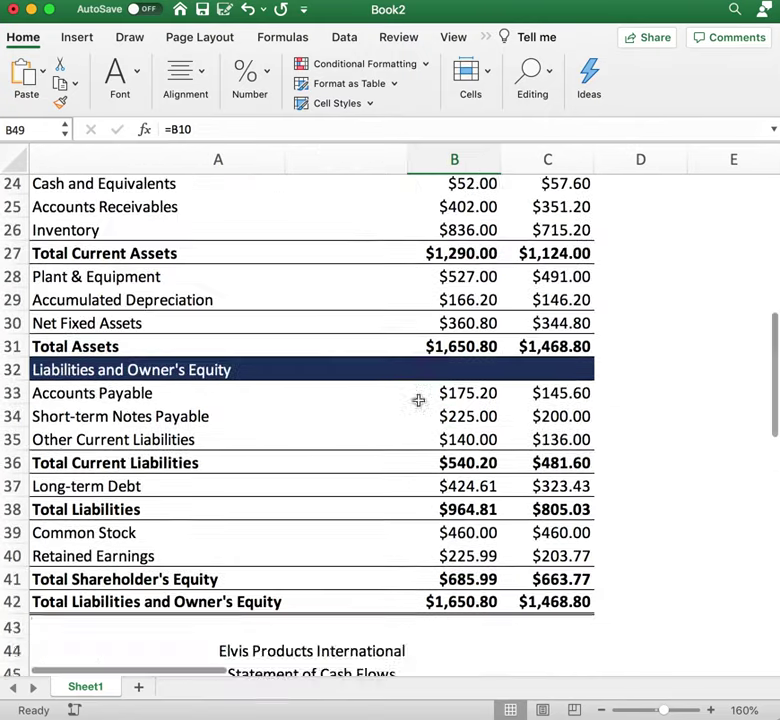
scroll(418, 400, up, 5)
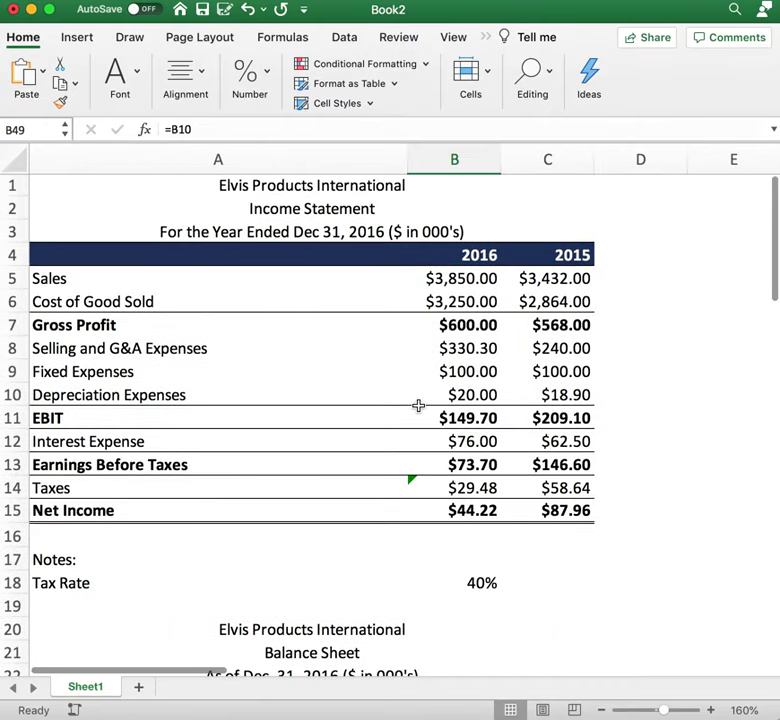
click(469, 392)
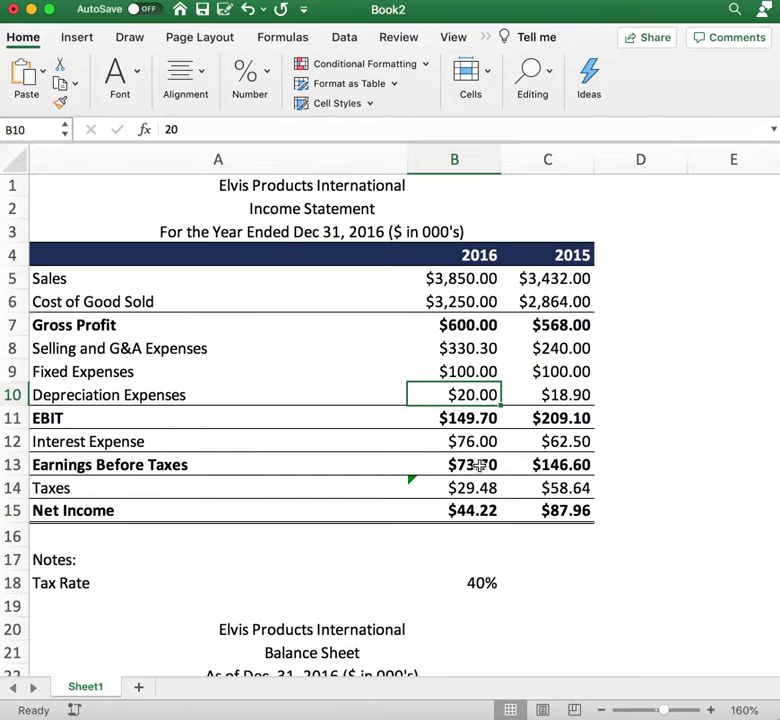
scroll(467, 510, down, 9)
scroll(467, 510, down, 4)
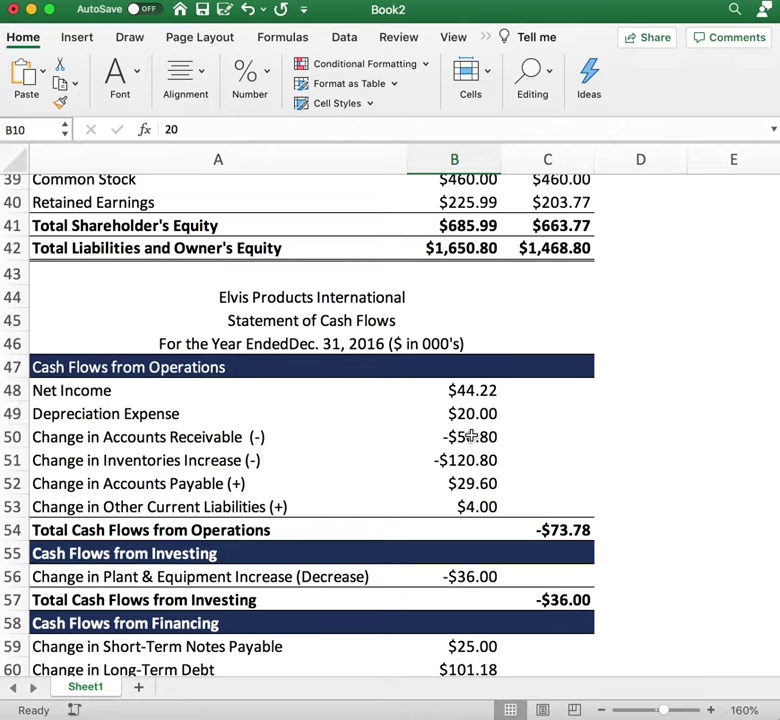
click(467, 441)
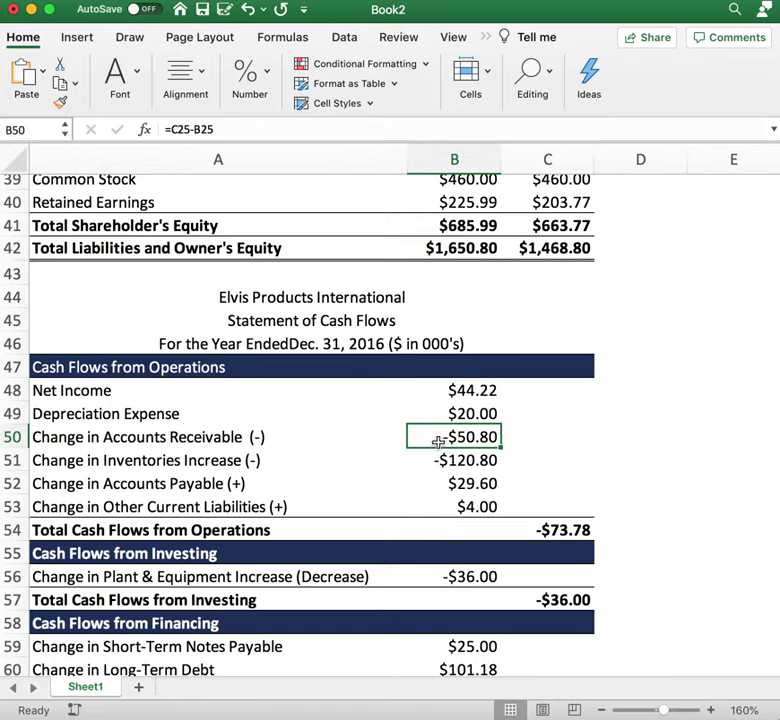
click(216, 440)
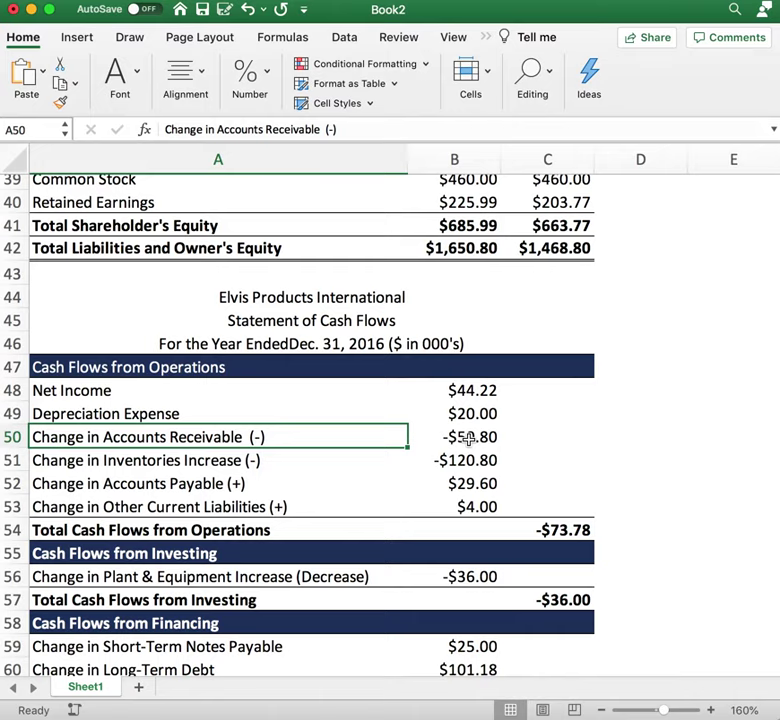
click(469, 438)
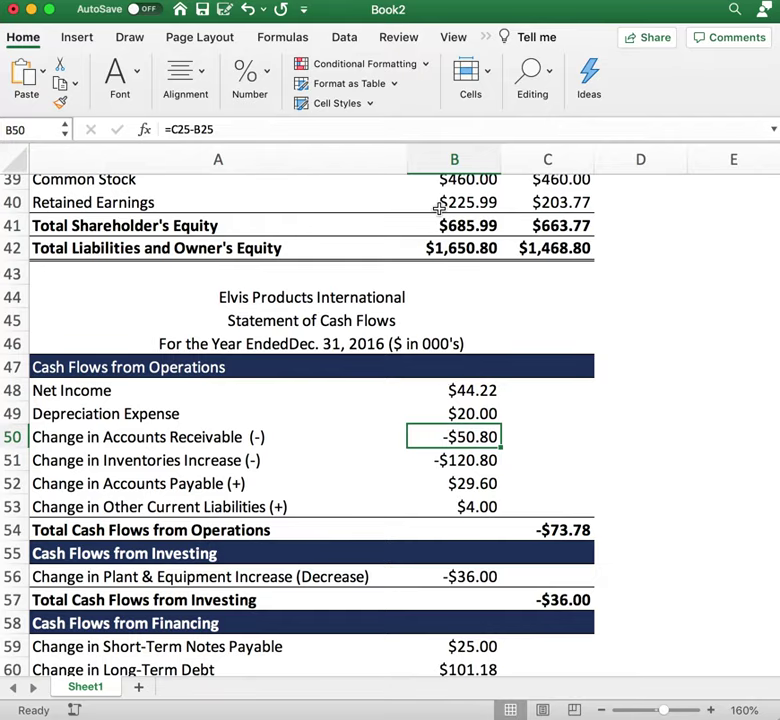
click(430, 130)
scroll(435, 282, up, 5)
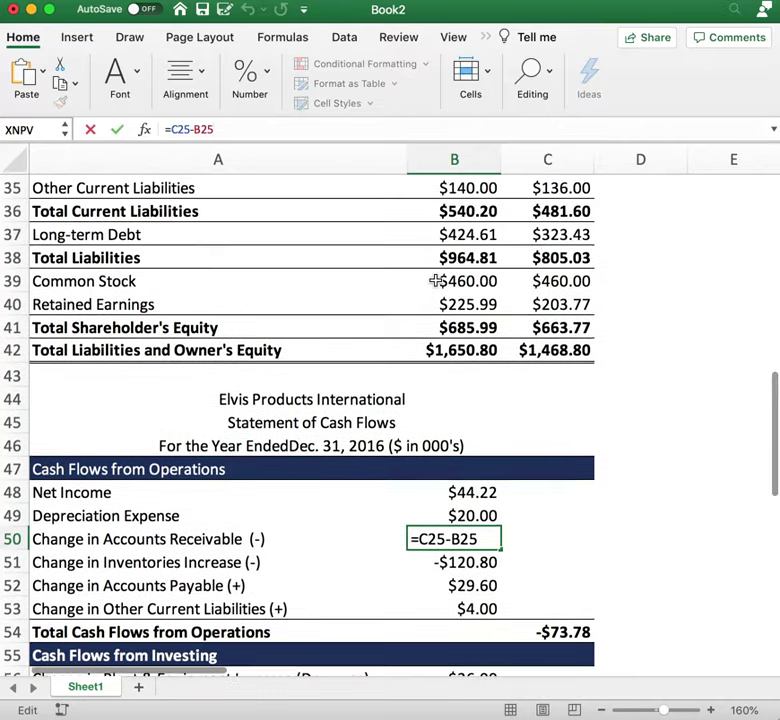
scroll(435, 280, up, 6)
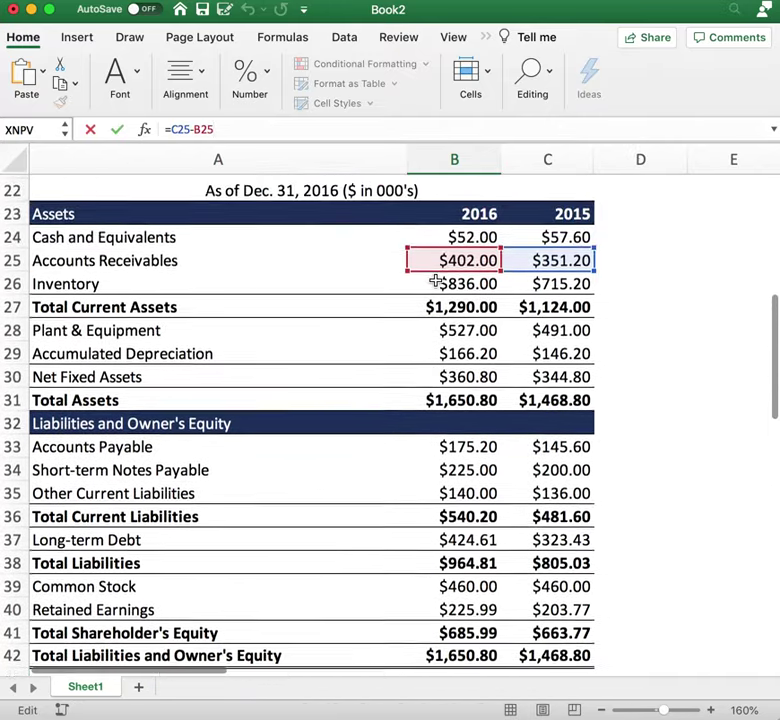
scroll(435, 281, up, 1)
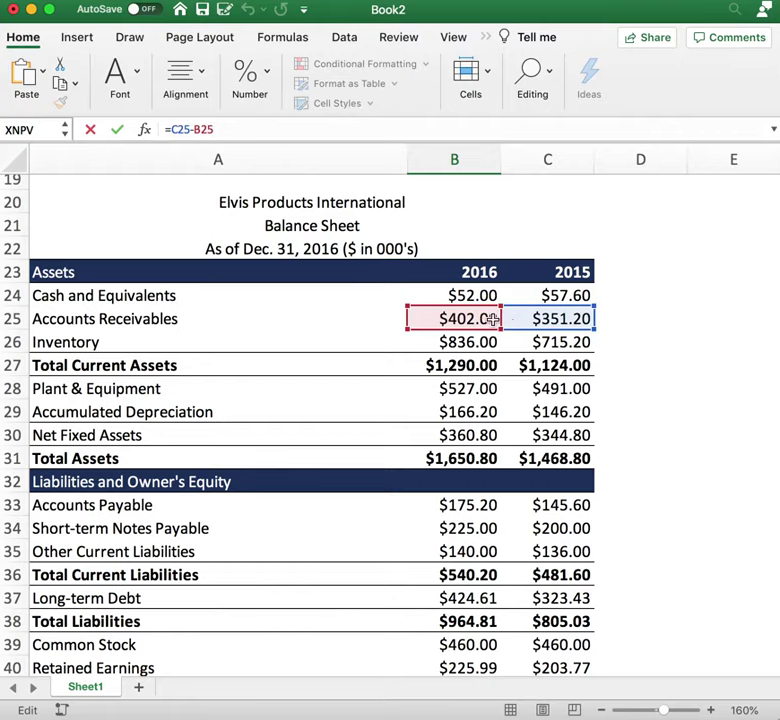
scroll(482, 326, down, 10)
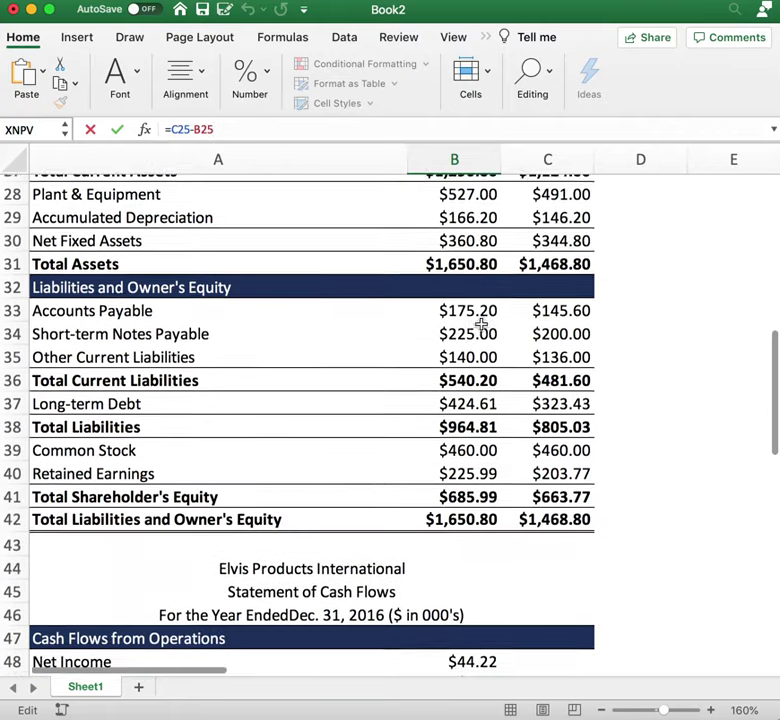
scroll(482, 331, up, 6)
scroll(482, 376, up, 5)
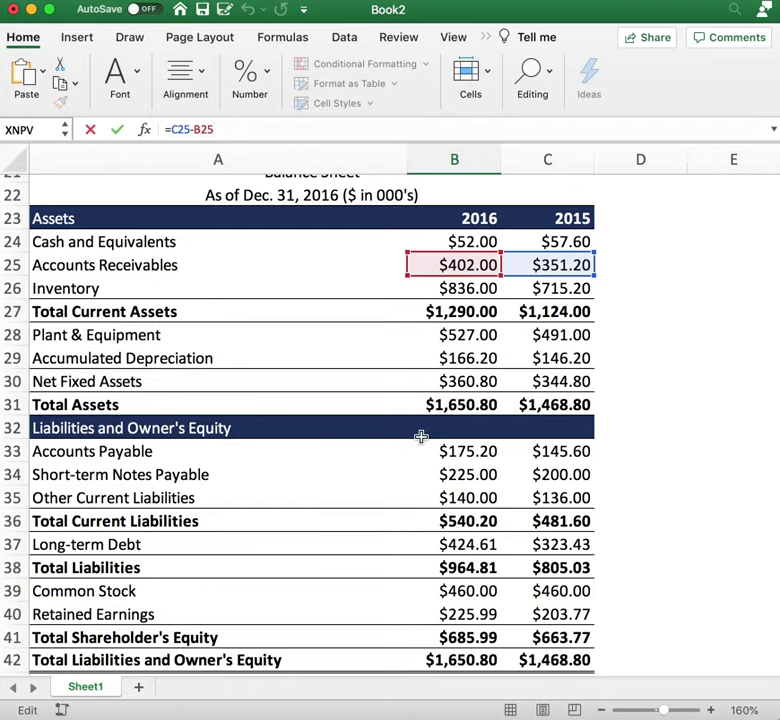
scroll(421, 436, down, 5)
key(Return)
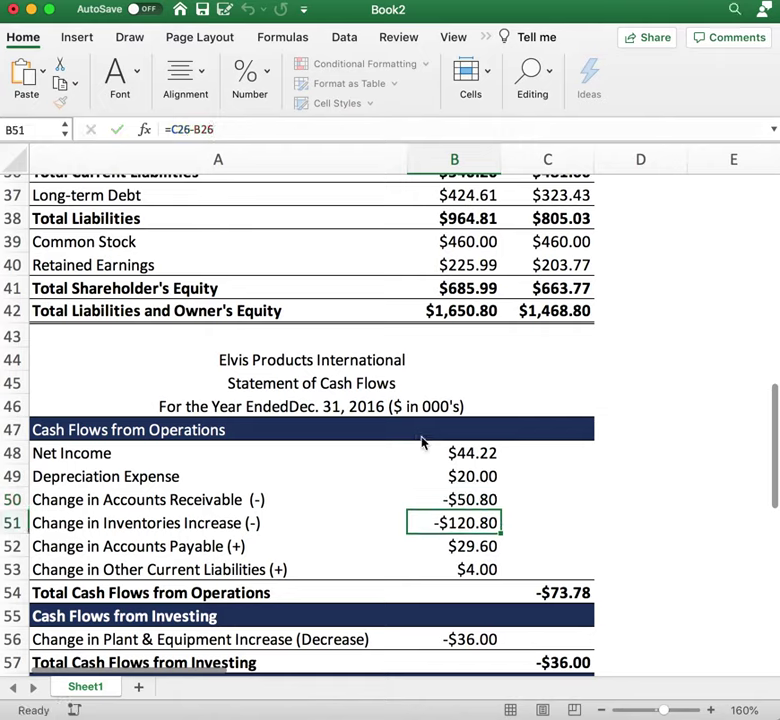
click(422, 497)
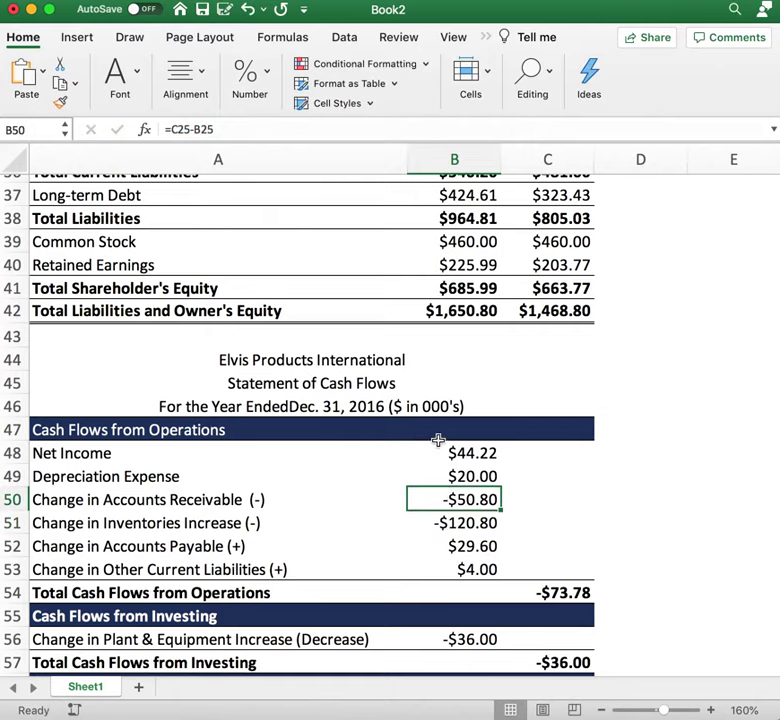
click(455, 523)
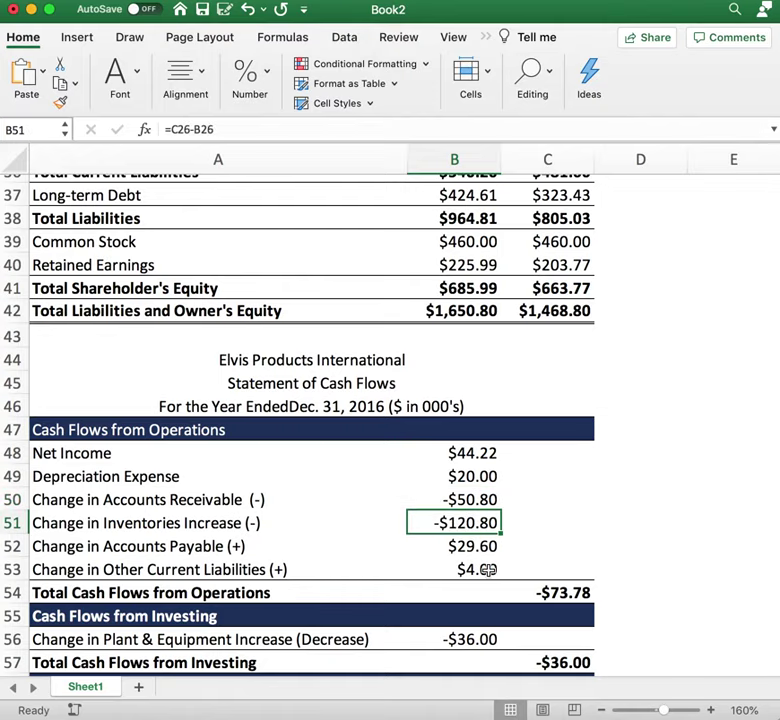
click(308, 129)
scroll(366, 390, up, 5)
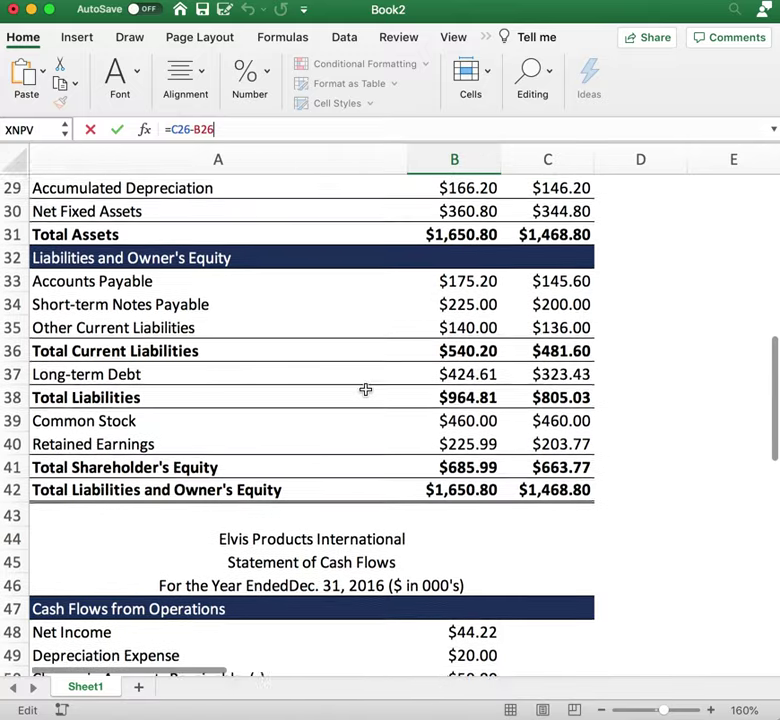
scroll(366, 390, up, 3)
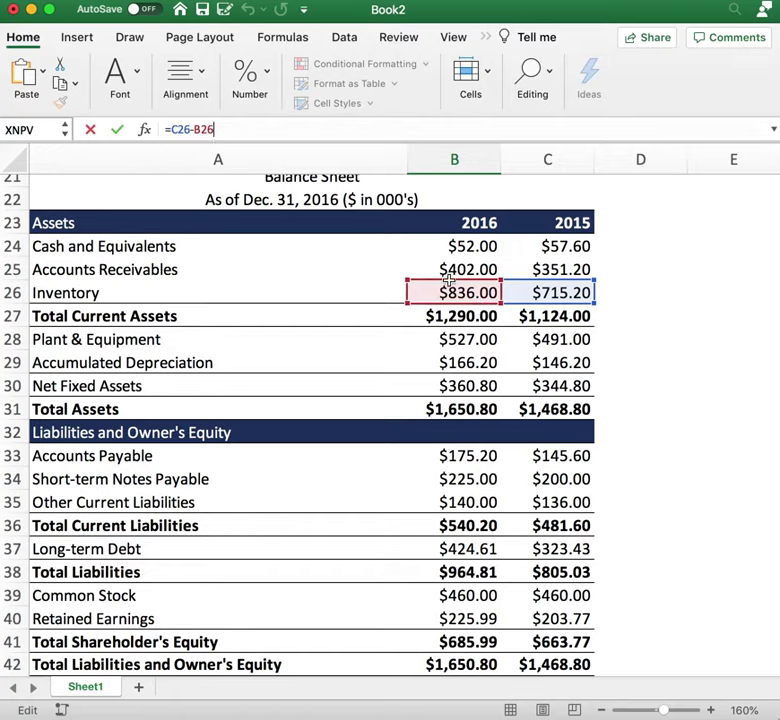
scroll(435, 510, down, 8)
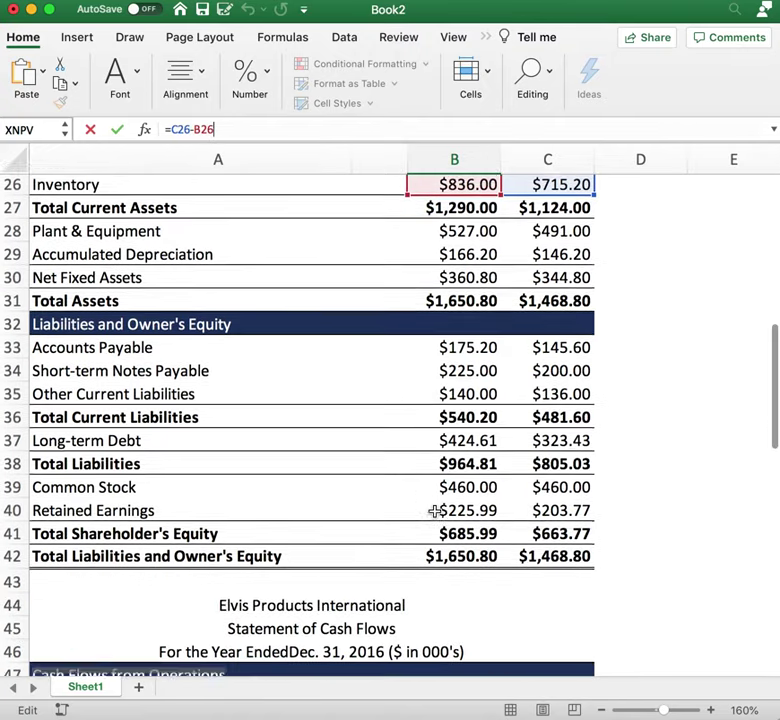
click(518, 512)
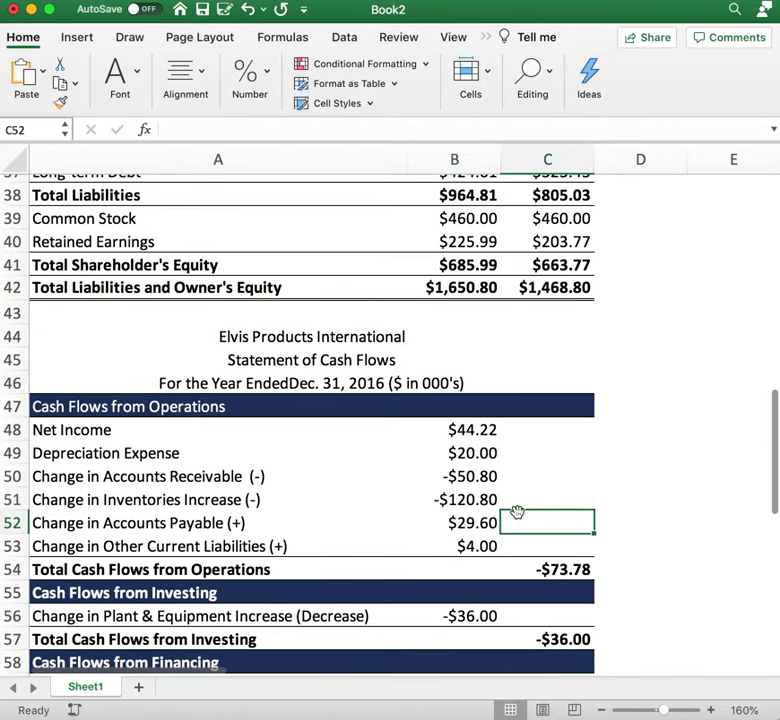
click(444, 496)
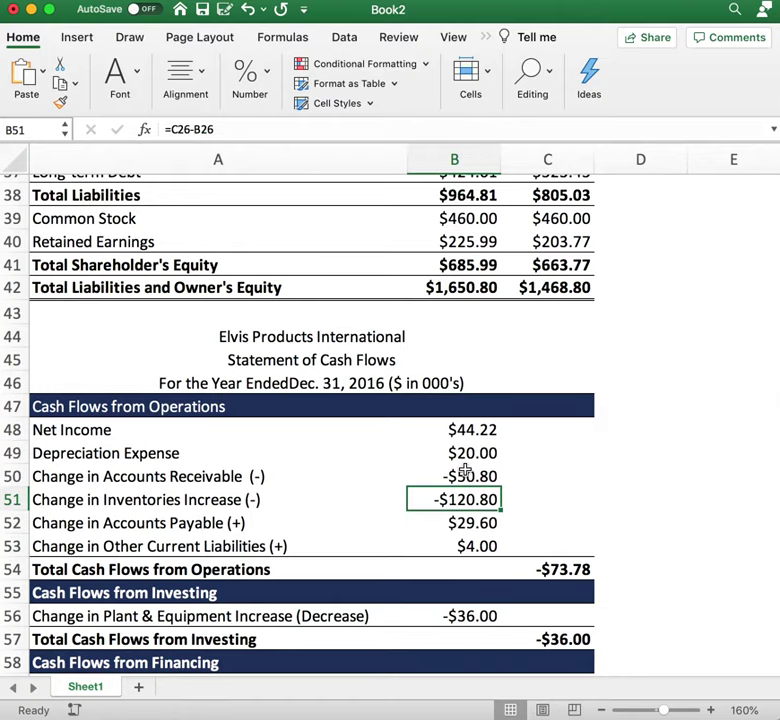
scroll(466, 471, down, 2)
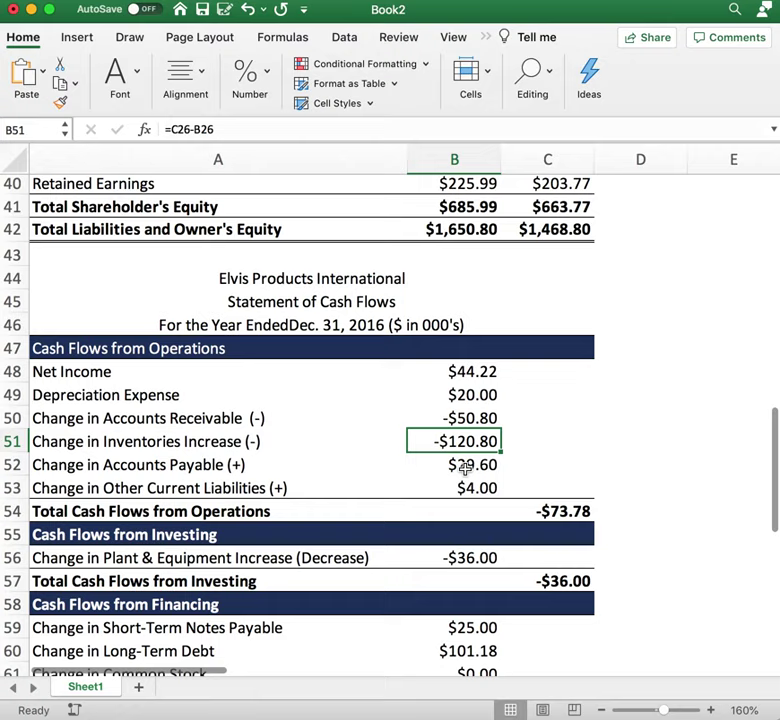
click(472, 465)
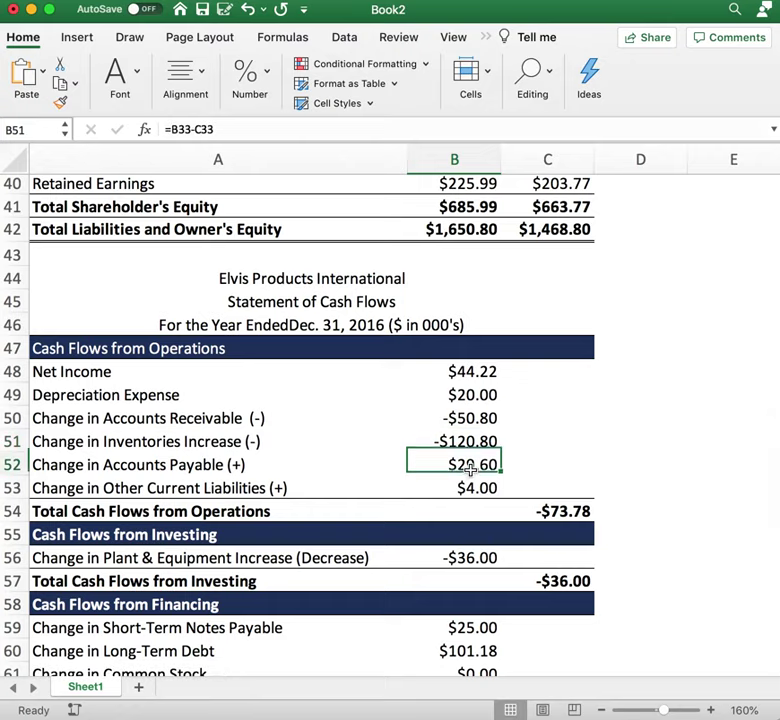
click(303, 133)
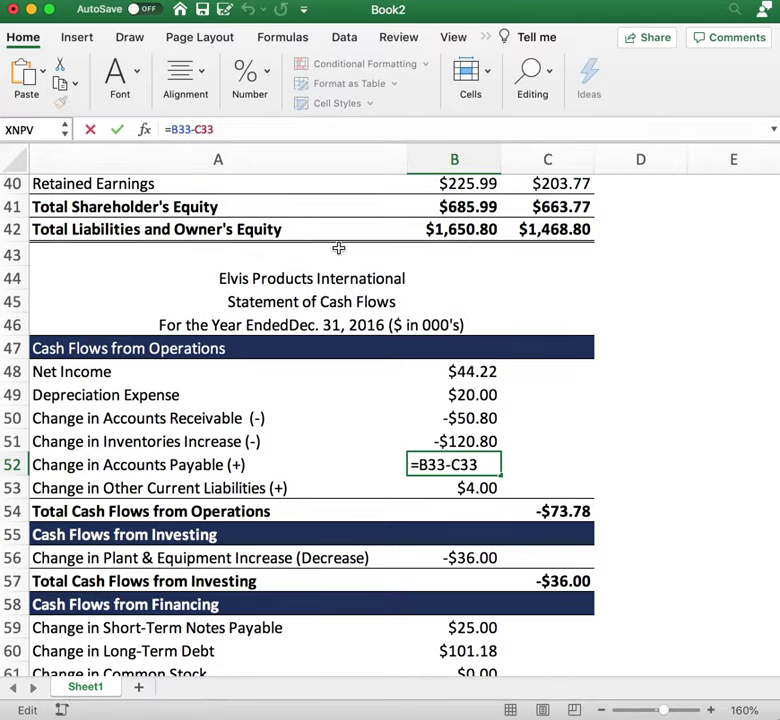
scroll(355, 300, up, 5)
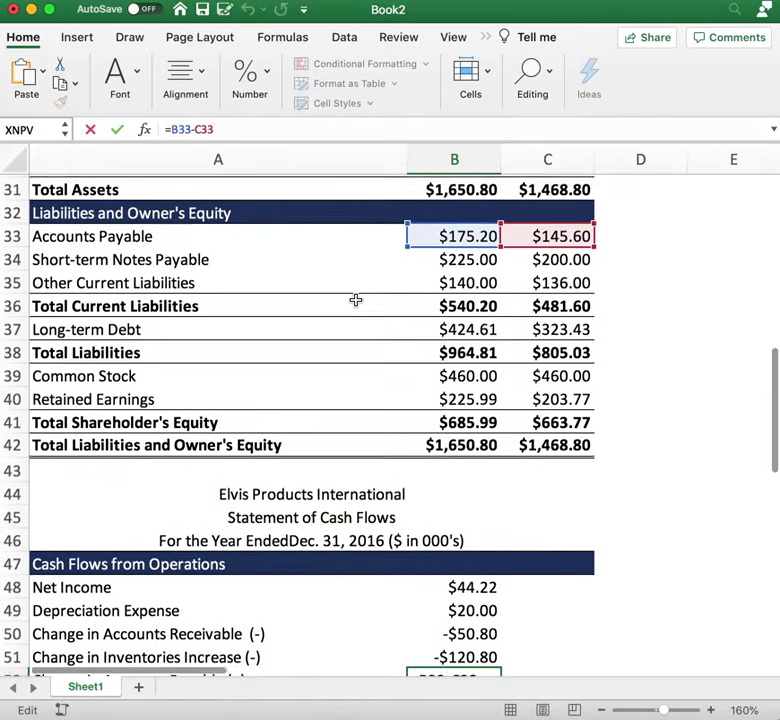
scroll(355, 300, up, 3)
scroll(360, 318, up, 2)
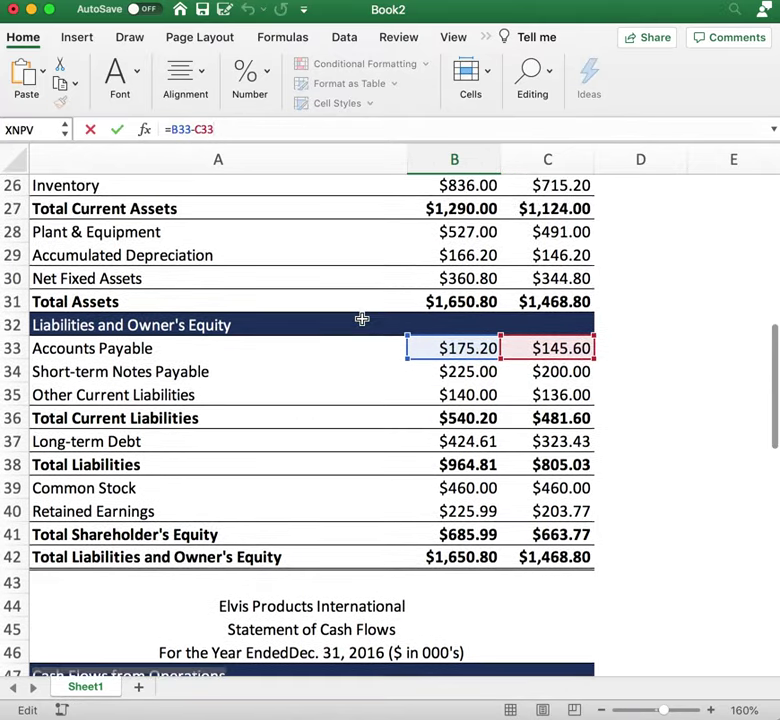
scroll(390, 355, up, 1)
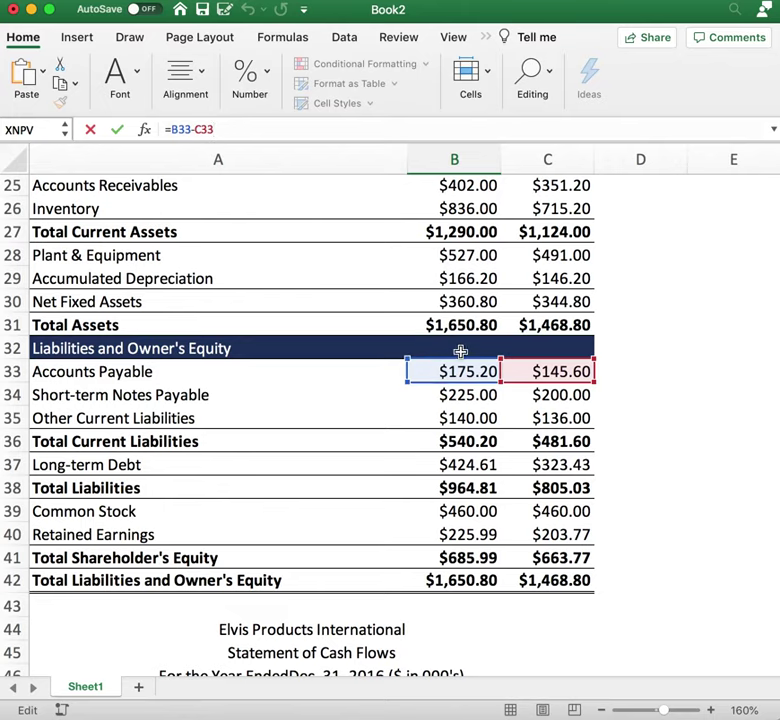
scroll(461, 465, down, 5)
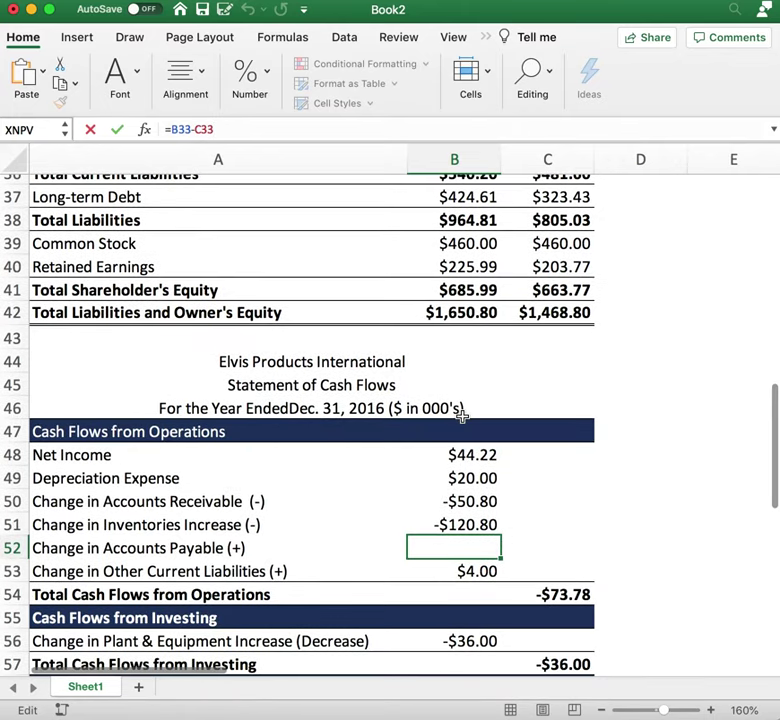
Step: Keep the $29.60 accounts payable change formula unchanged and move to other current liabilities
key(Return)
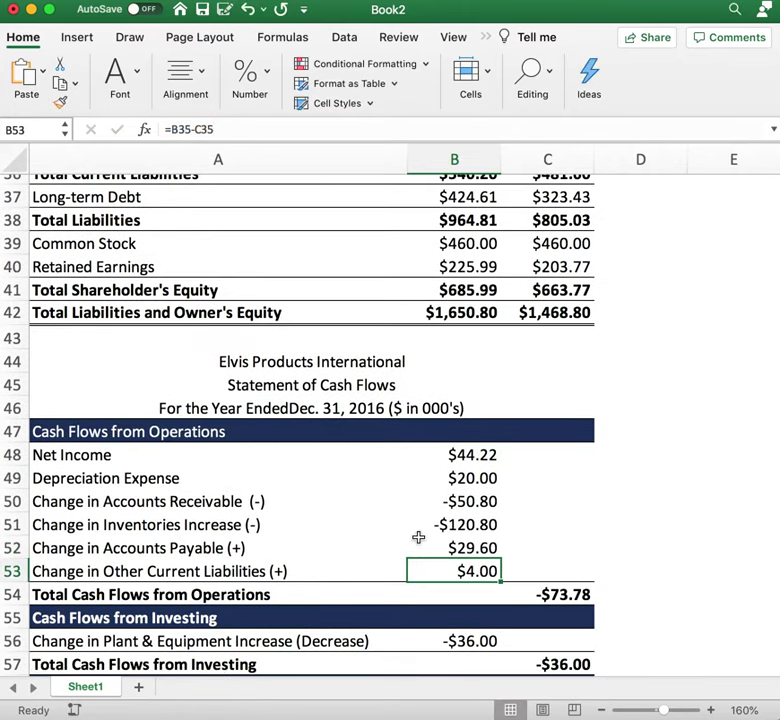
click(476, 548)
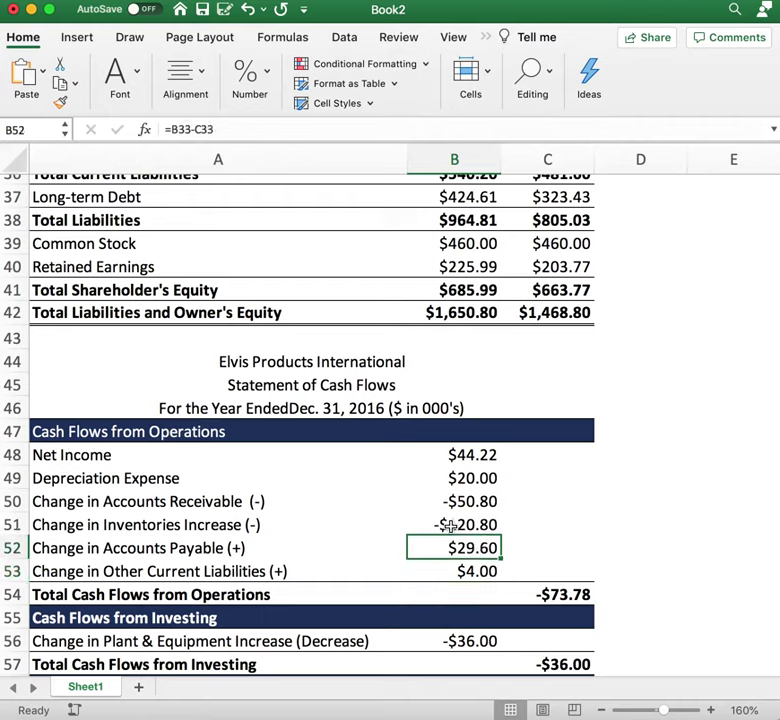
key(Down)
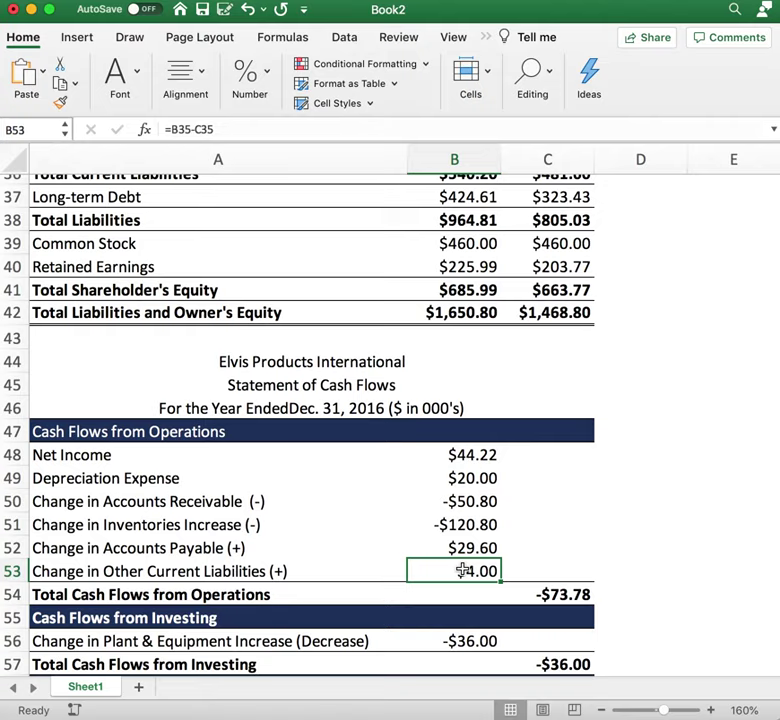
Step: Show the cash-flow Depreciation Expense formula =B10, highlight A49:B49, and return to the Income Statement
click(460, 481)
drag(112, 480, 487, 478)
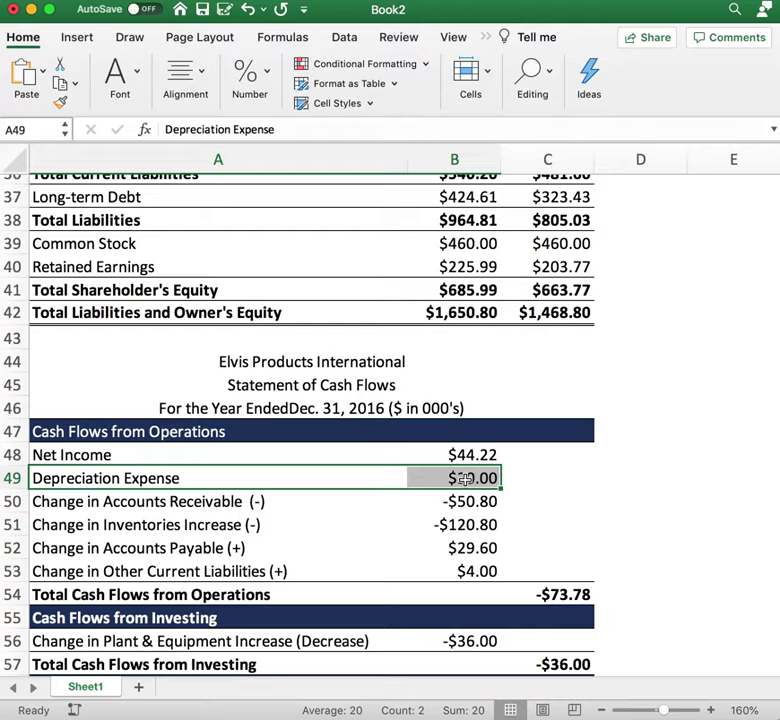
scroll(470, 483, up, 12)
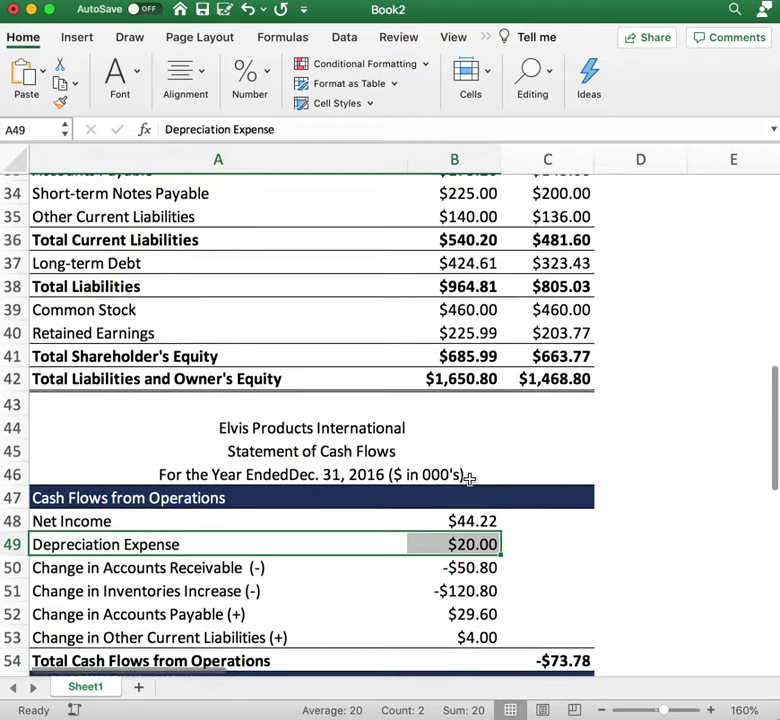
scroll(470, 478, up, 7)
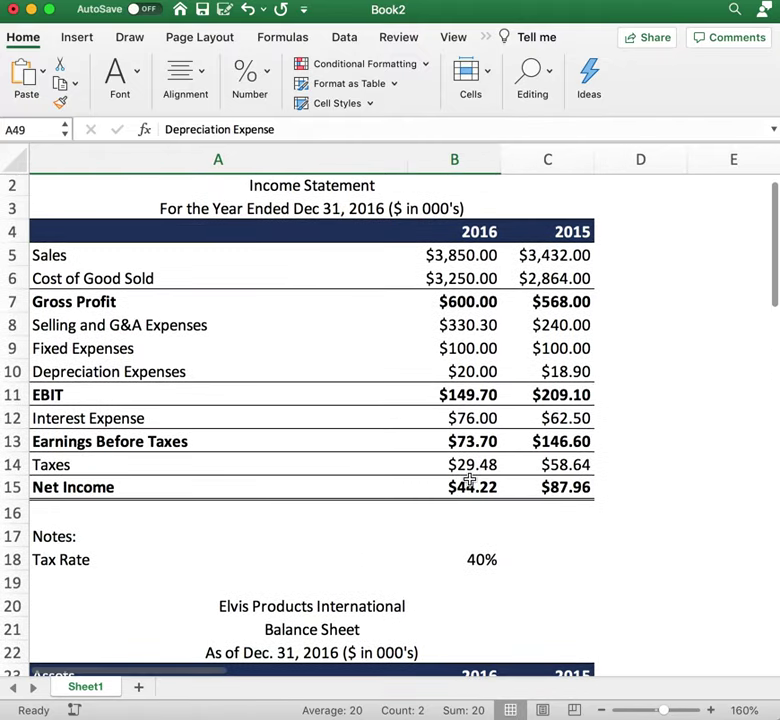
Step: Highlight the $20.00 Depreciation Expenses in A10:B10, then show cash-flow B49 referencing =B10
click(455, 403)
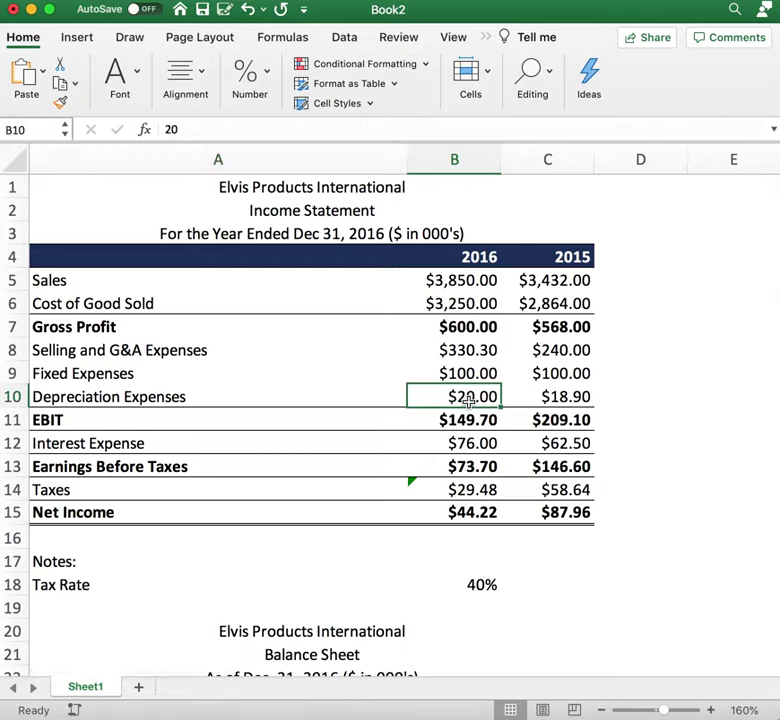
drag(138, 407, 458, 398)
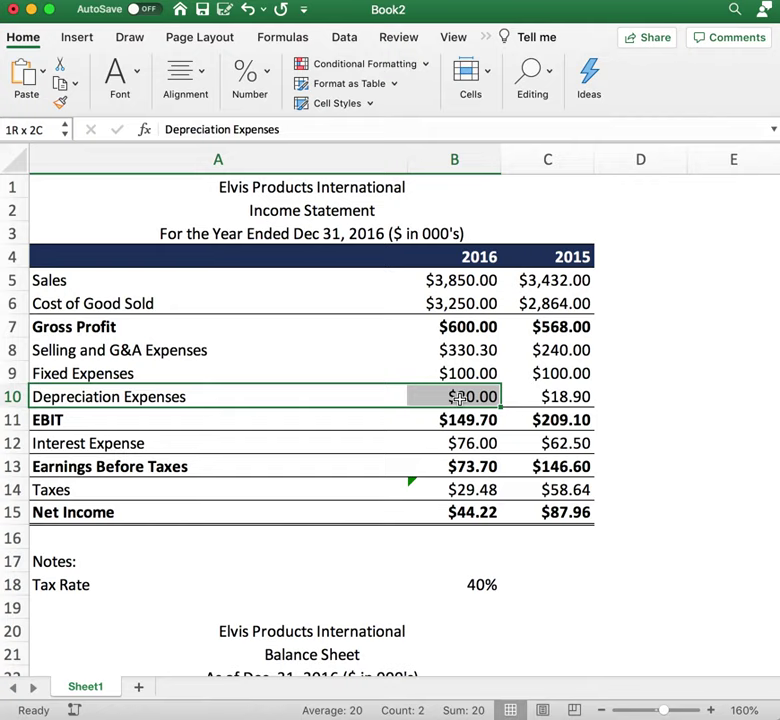
scroll(447, 452, down, 4)
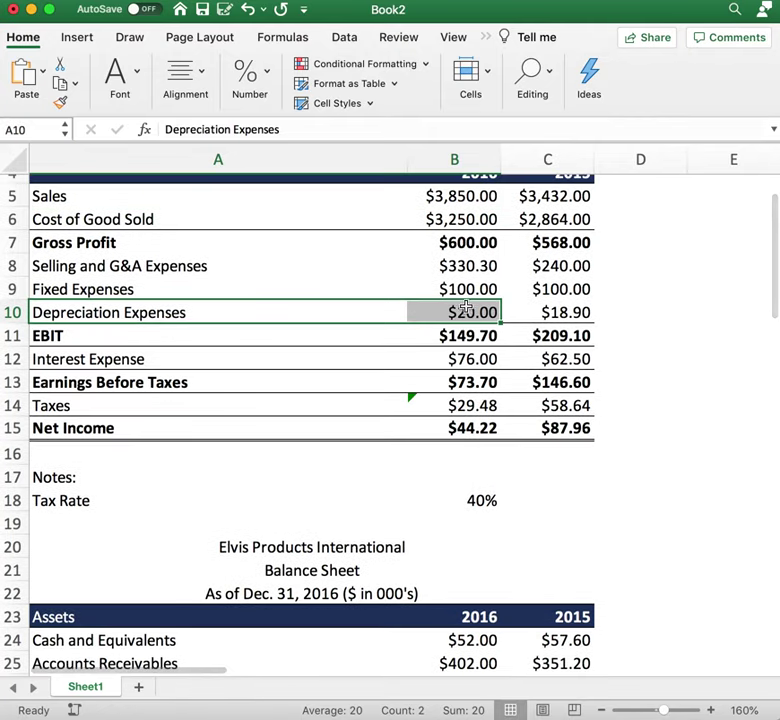
scroll(439, 394, down, 10)
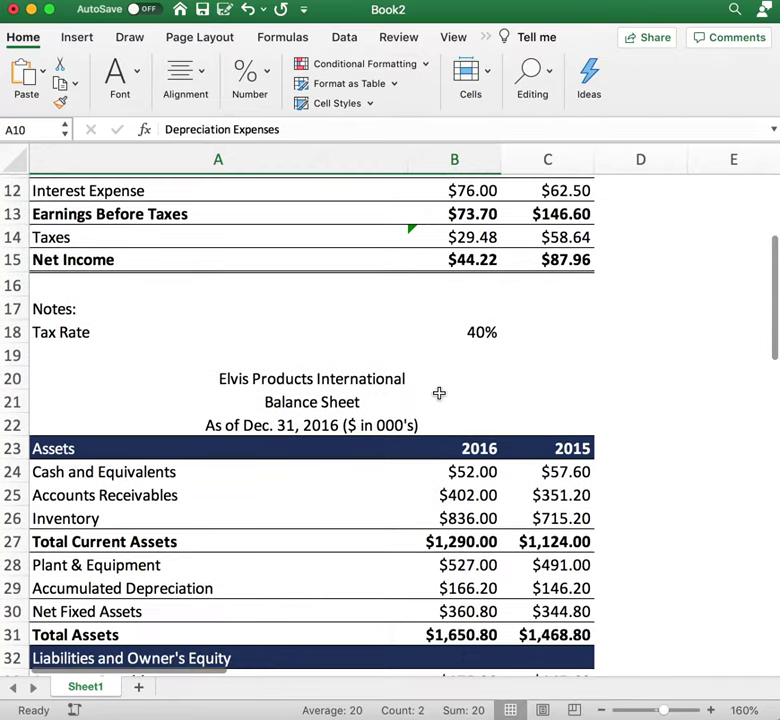
scroll(439, 394, down, 3)
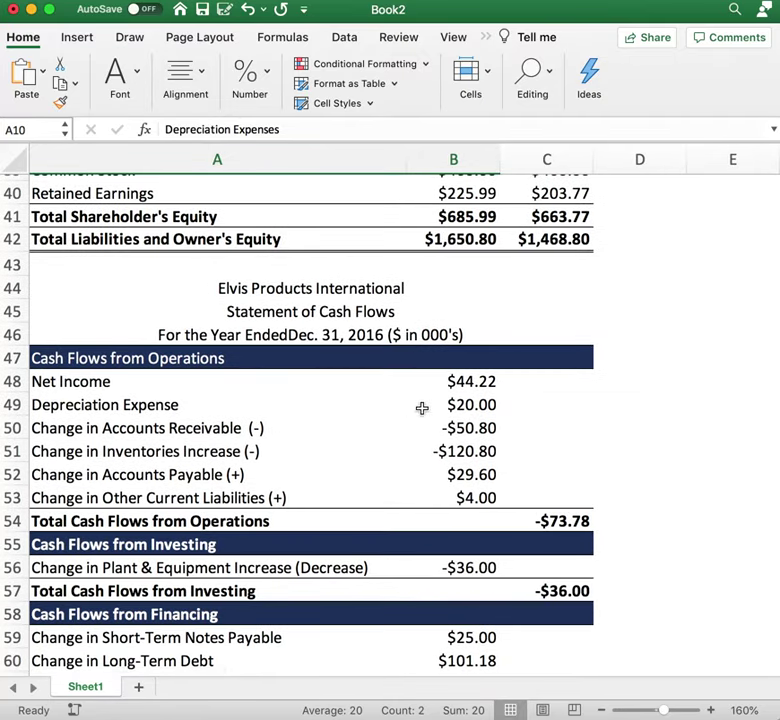
click(450, 407)
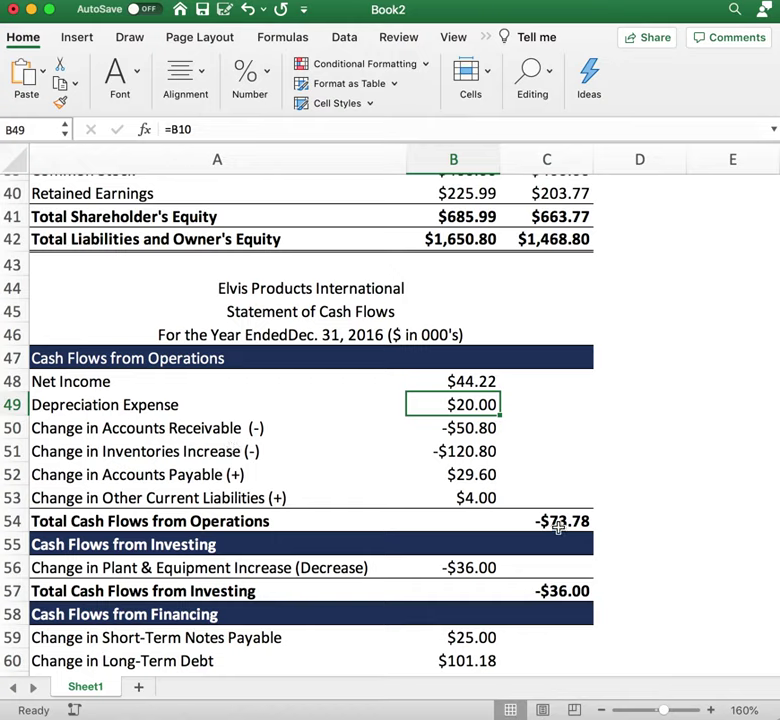
Step: Highlight the B48:B53 references in C54's formula totalling -$73.78, leaving it unchanged
click(558, 524)
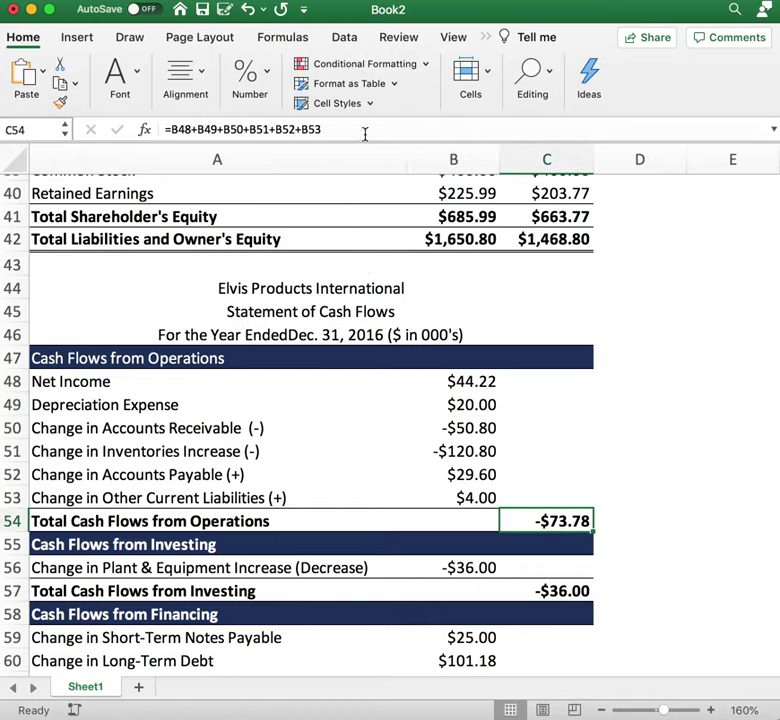
click(365, 133)
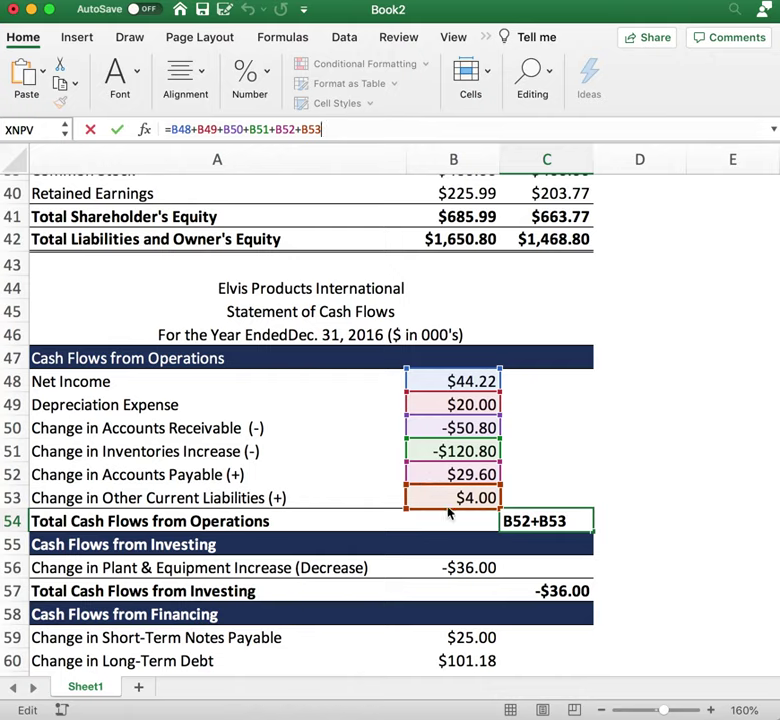
key(Return)
click(558, 522)
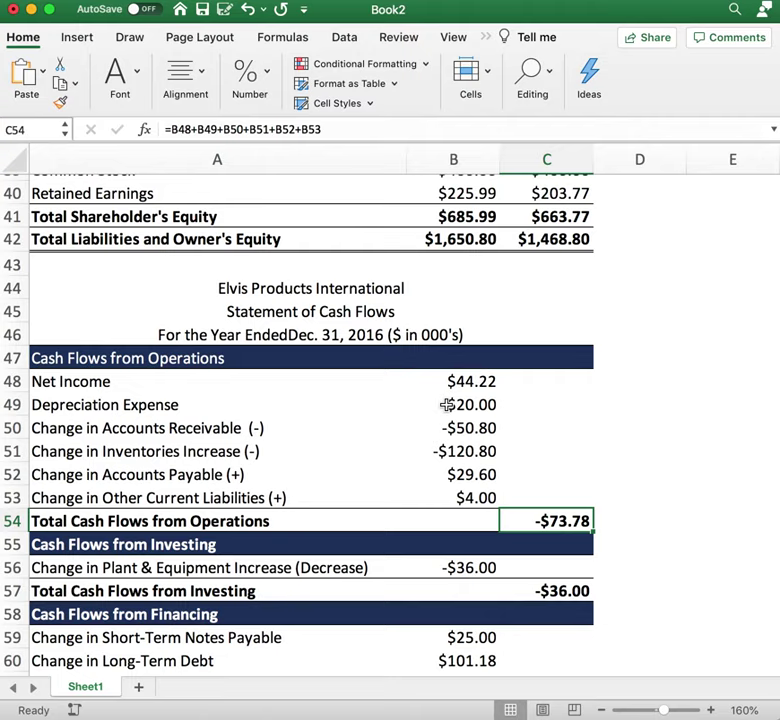
scroll(481, 437, down, 5)
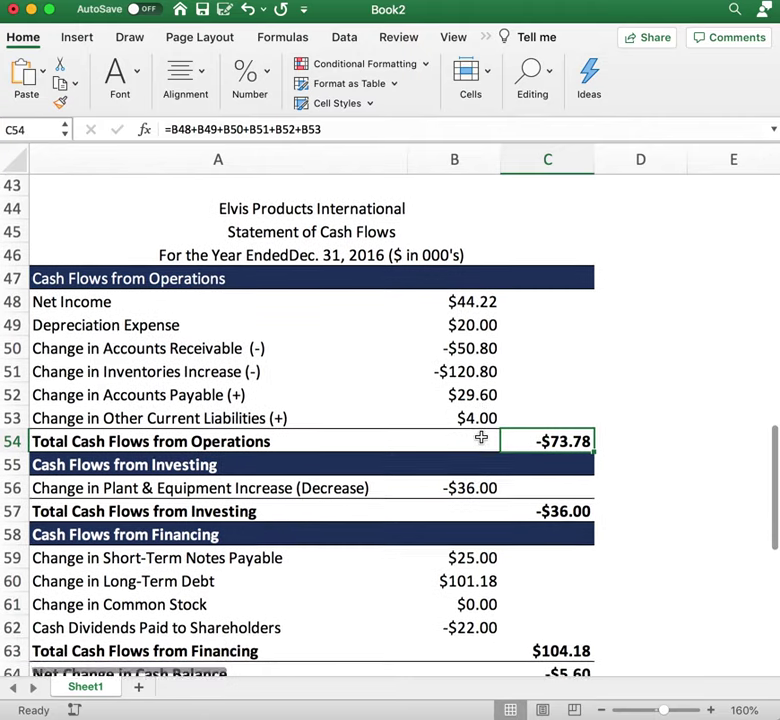
scroll(481, 437, down, 1)
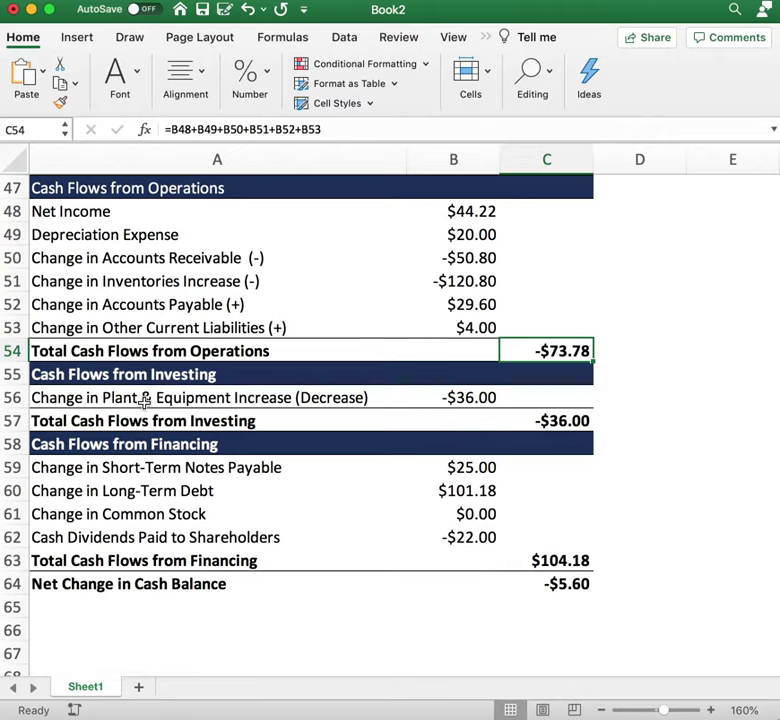
Step: Trace the -$36.00 Plant & Equipment change (=C28-B28) and Total Cash Flows from Investing (=B56)
click(464, 398)
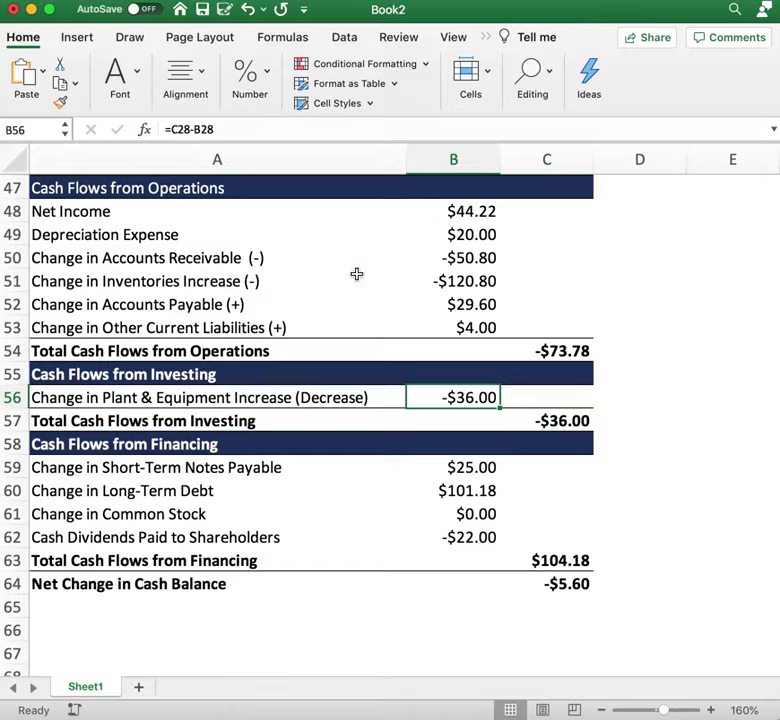
click(295, 130)
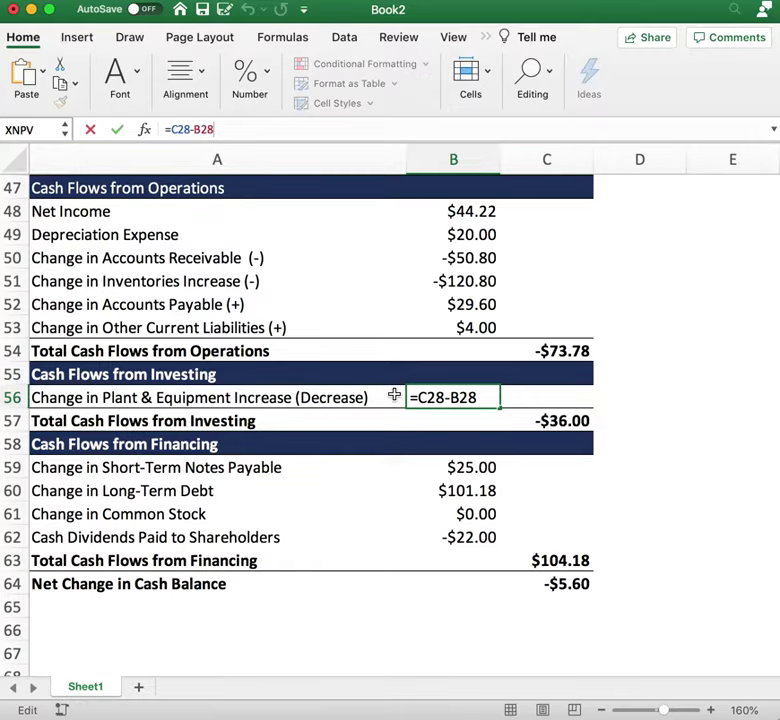
scroll(397, 395, up, 5)
scroll(394, 394, up, 4)
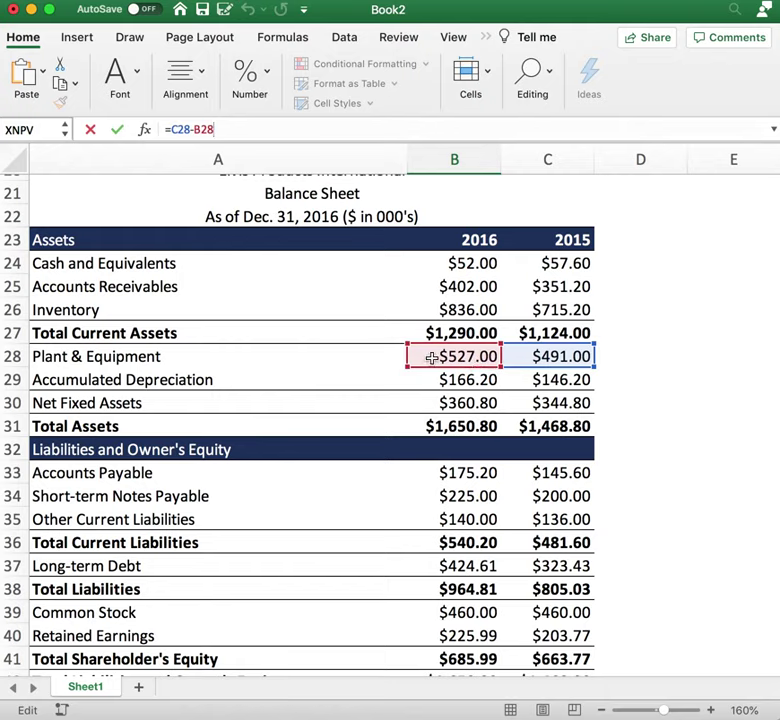
scroll(427, 399, down, 8)
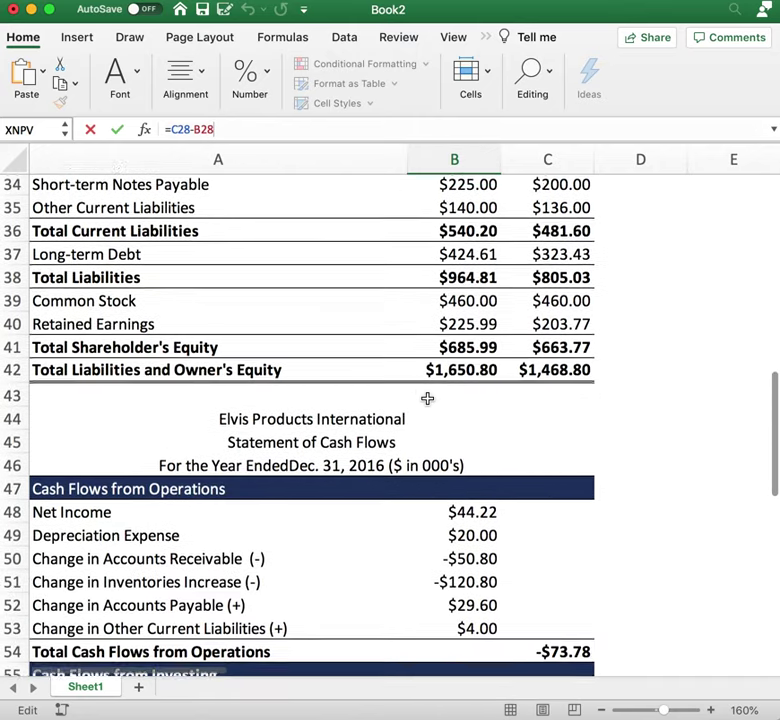
scroll(427, 399, down, 5)
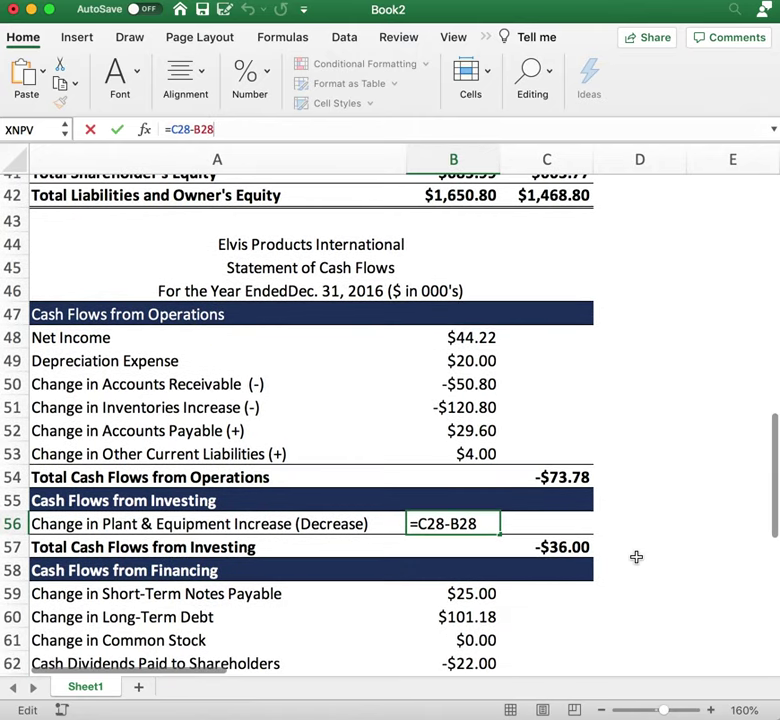
click(636, 557)
click(484, 521)
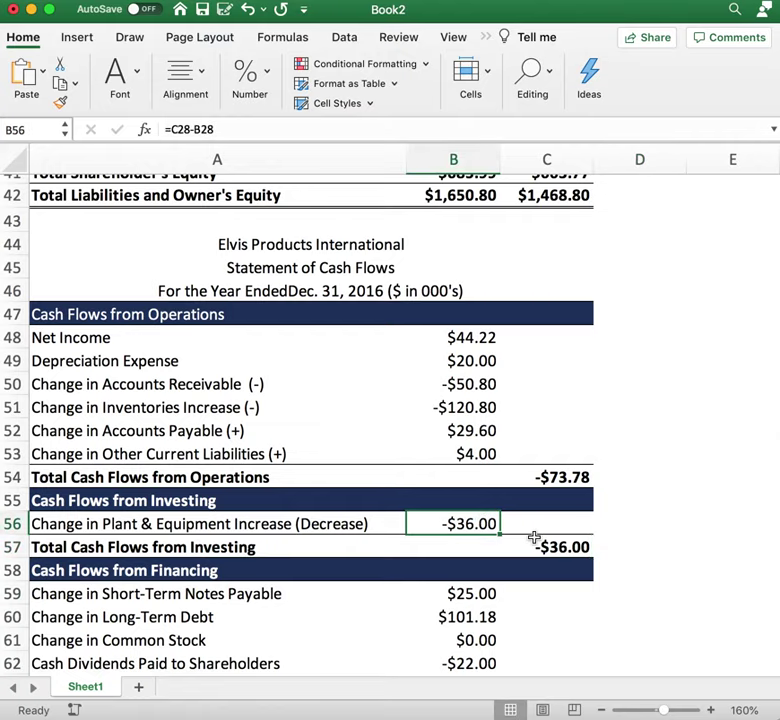
click(570, 547)
scroll(538, 459, down, 1)
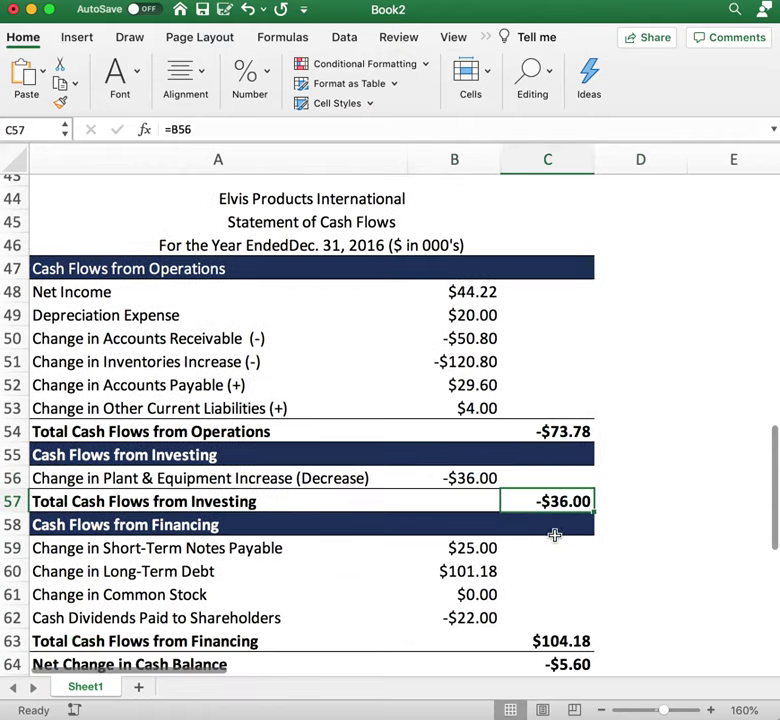
scroll(553, 504, down, 1)
scroll(556, 505, down, 2)
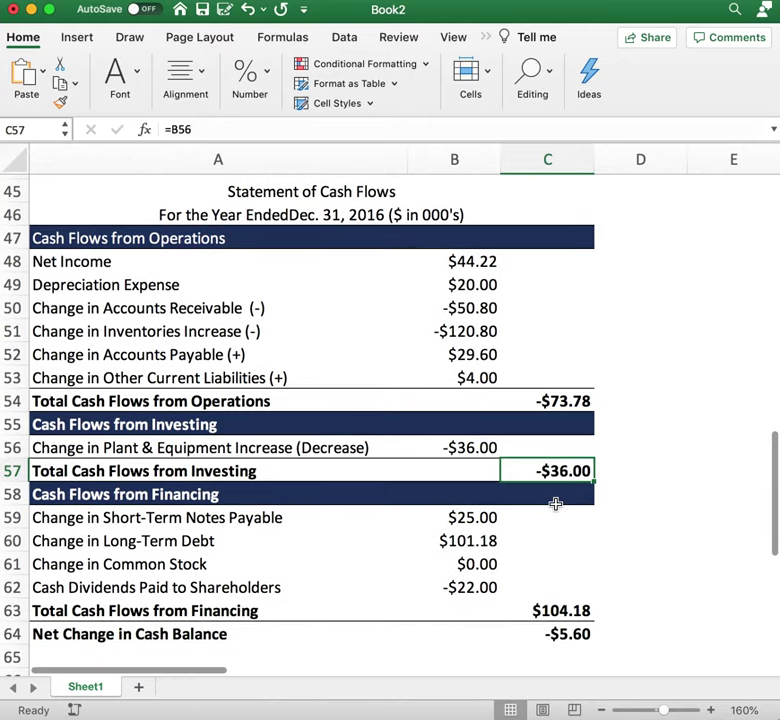
scroll(556, 504, down, 1)
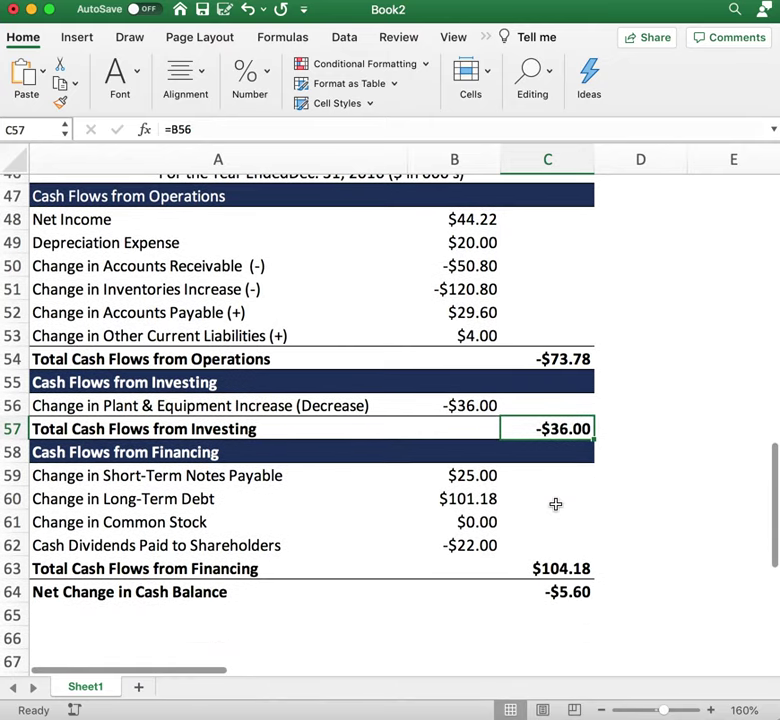
scroll(556, 504, up, 2)
scroll(556, 504, up, 1)
scroll(556, 504, down, 2)
scroll(556, 504, up, 1)
scroll(556, 504, down, 2)
scroll(556, 504, down, 1)
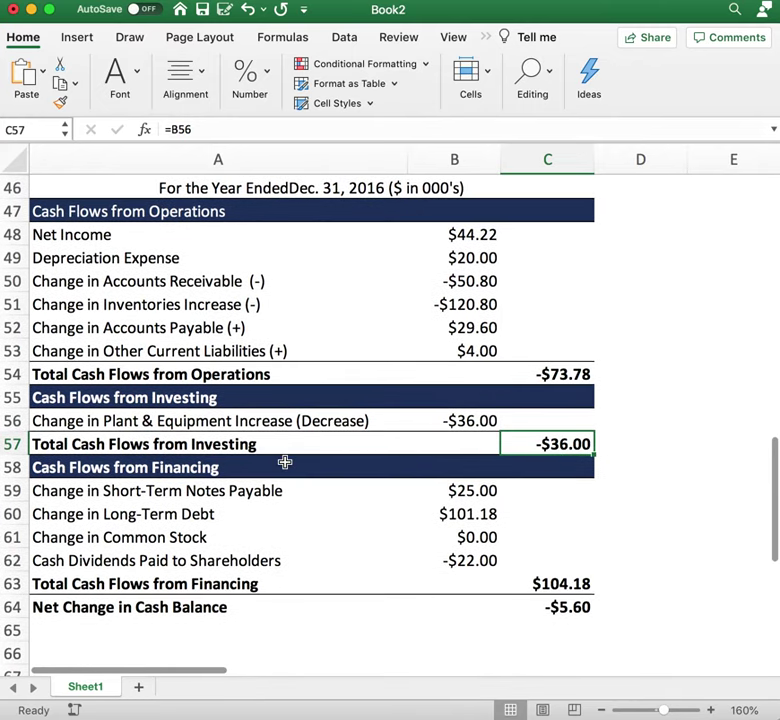
click(124, 462)
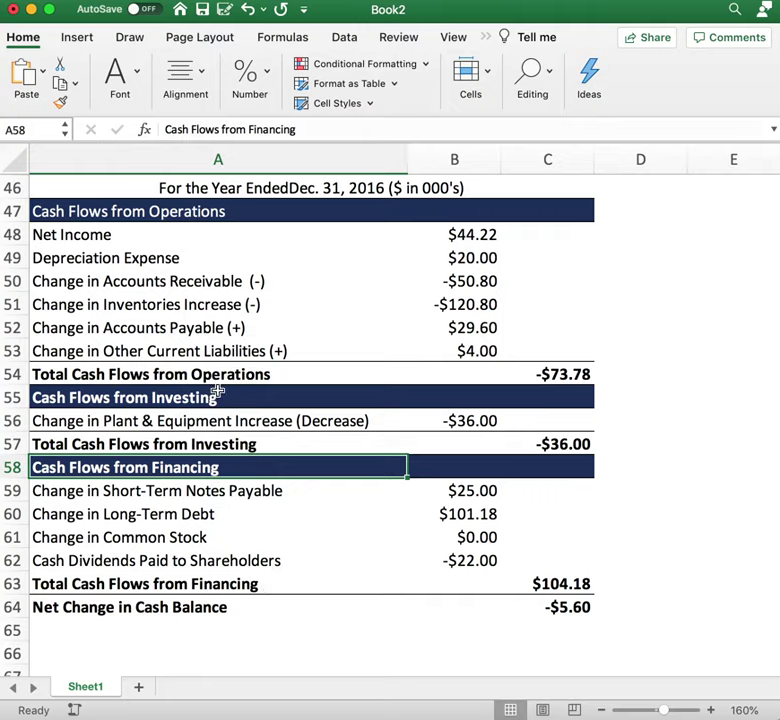
click(181, 491)
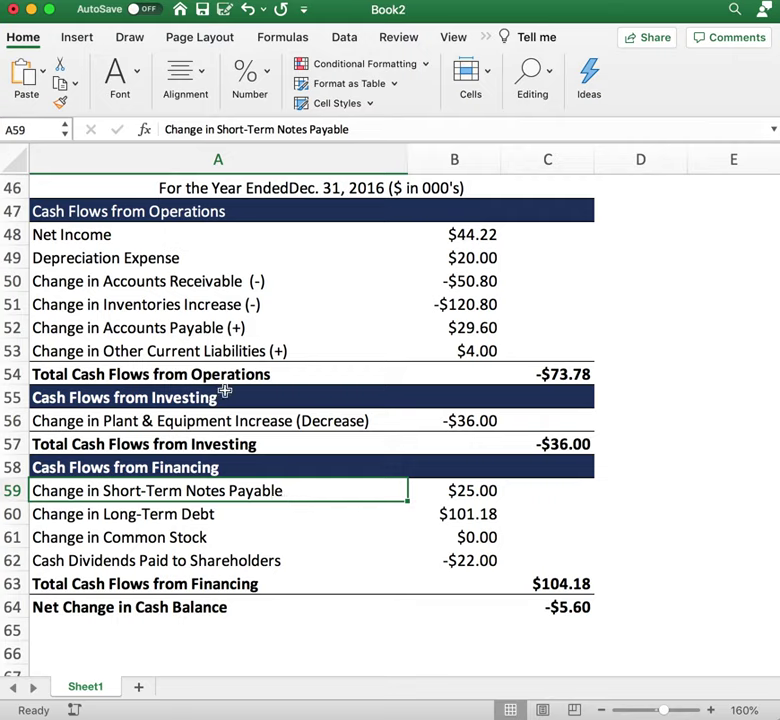
drag(125, 207, 148, 348)
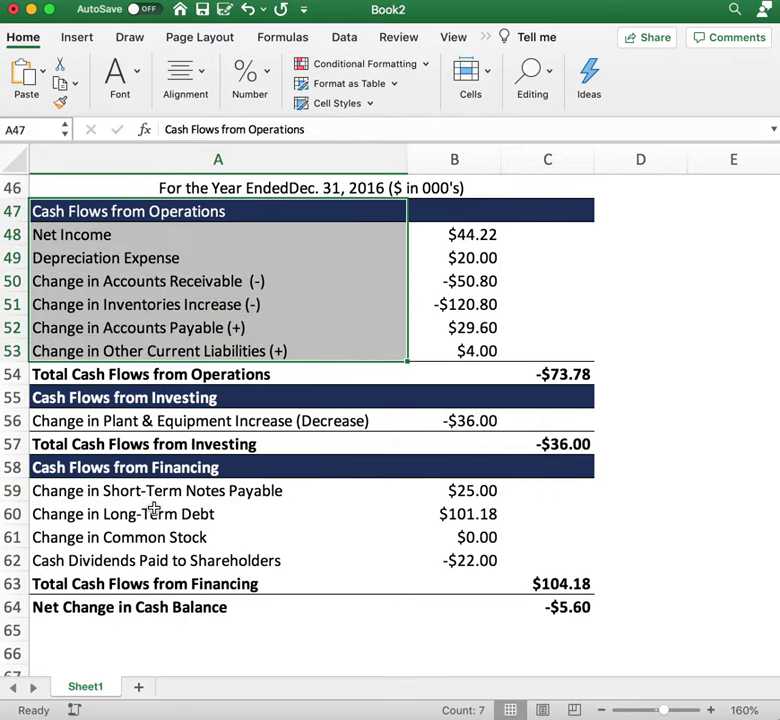
click(198, 497)
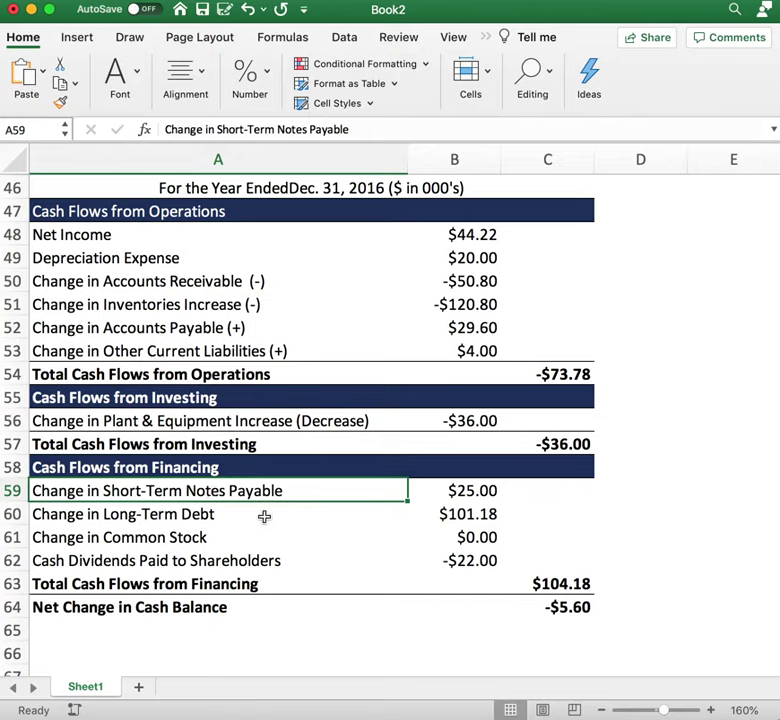
click(470, 496)
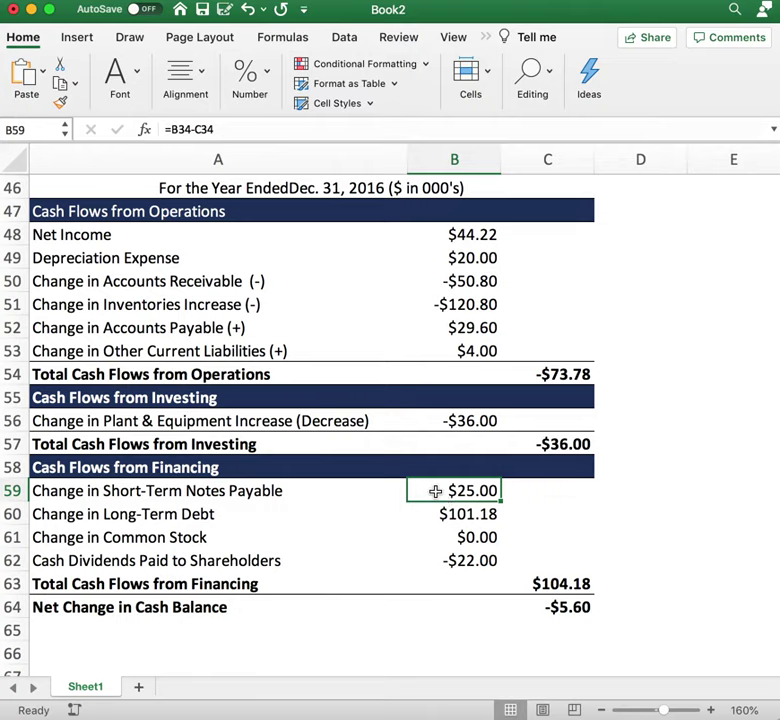
scroll(433, 515, up, 5)
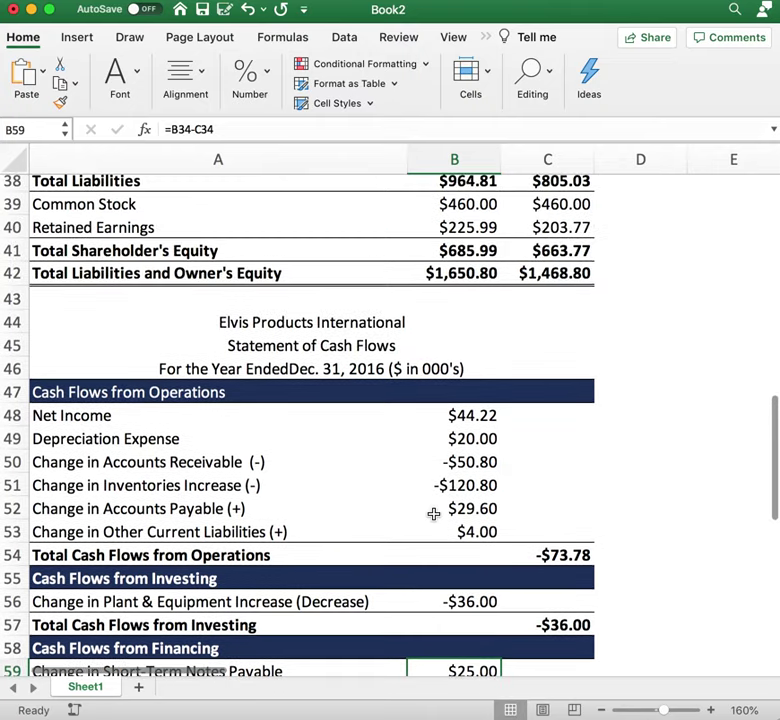
click(346, 129)
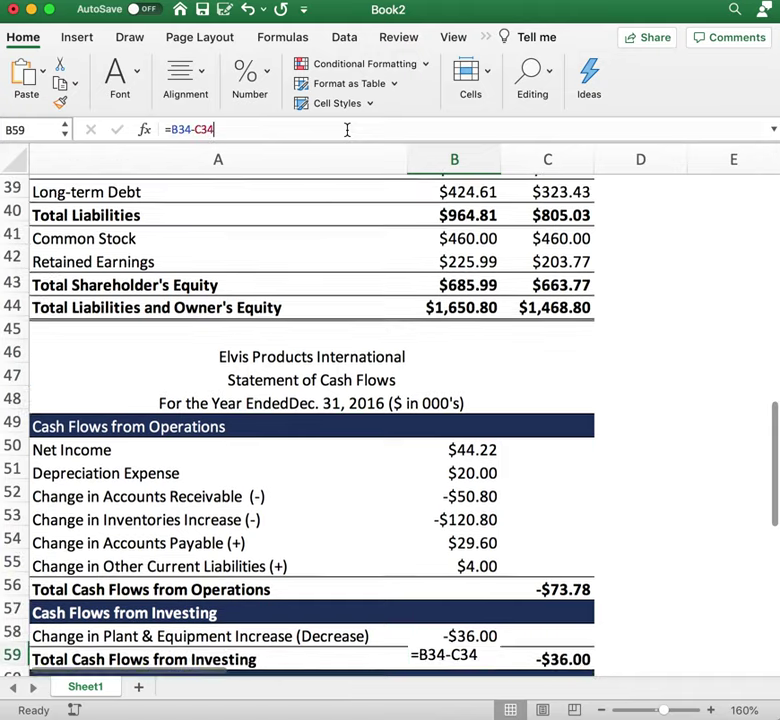
scroll(374, 225, up, 6)
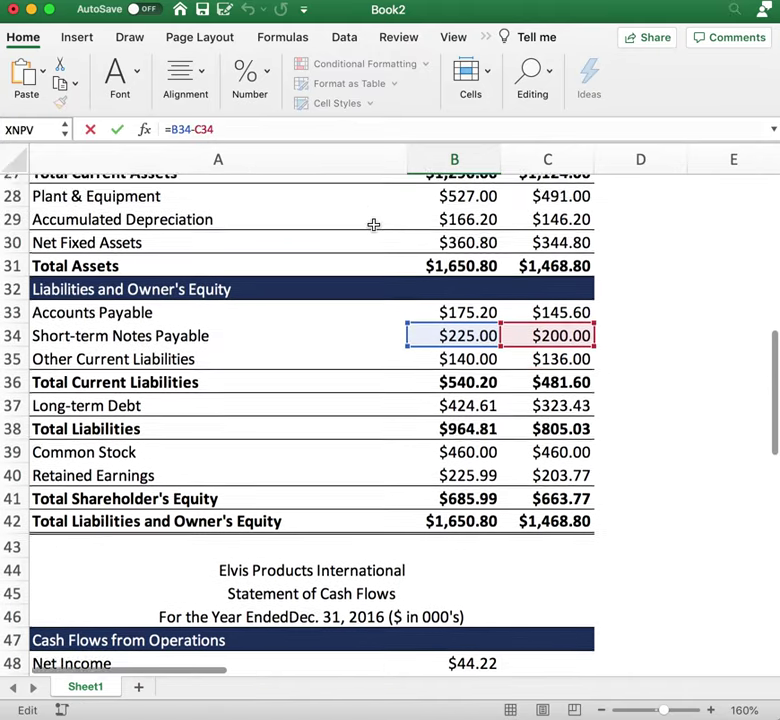
scroll(503, 393, up, 2)
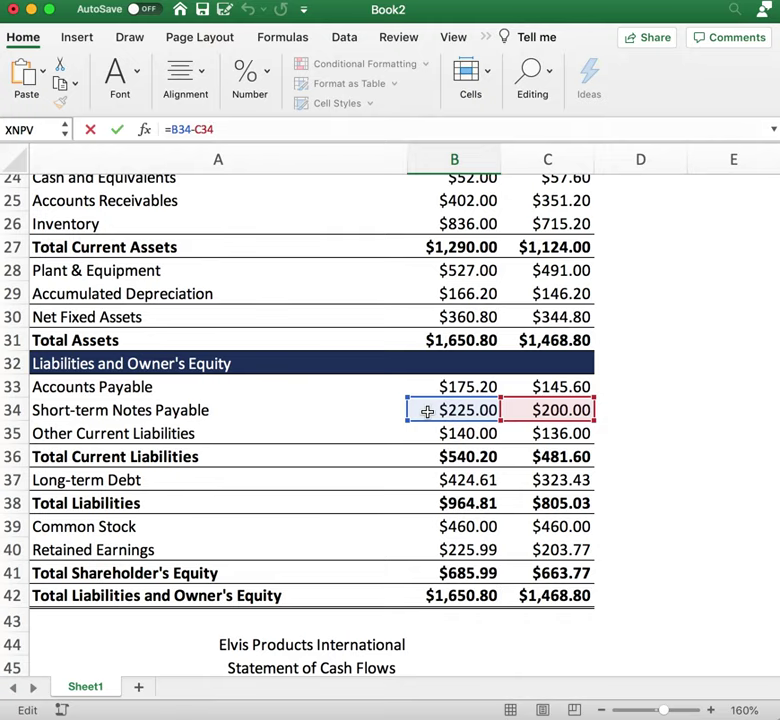
scroll(427, 410, down, 10)
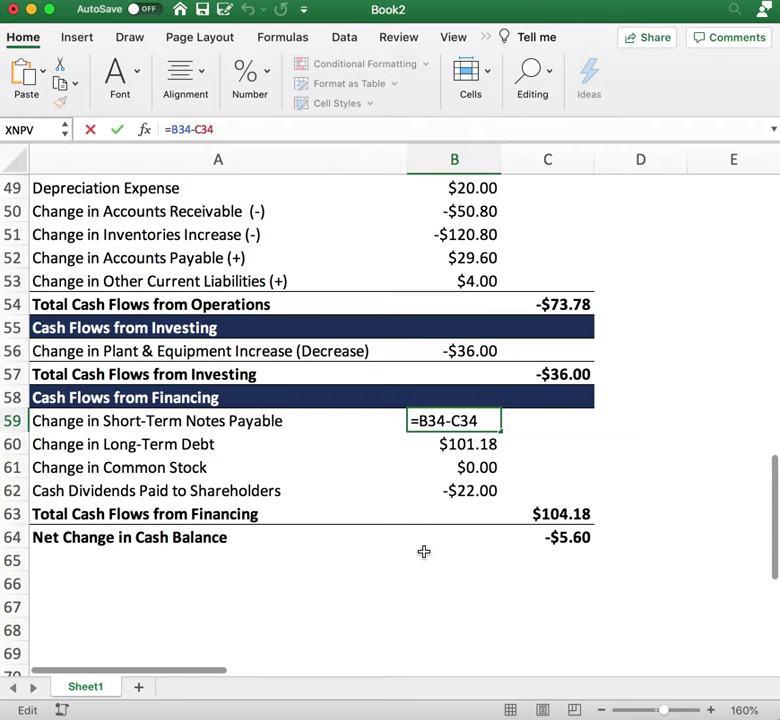
click(423, 555)
click(470, 423)
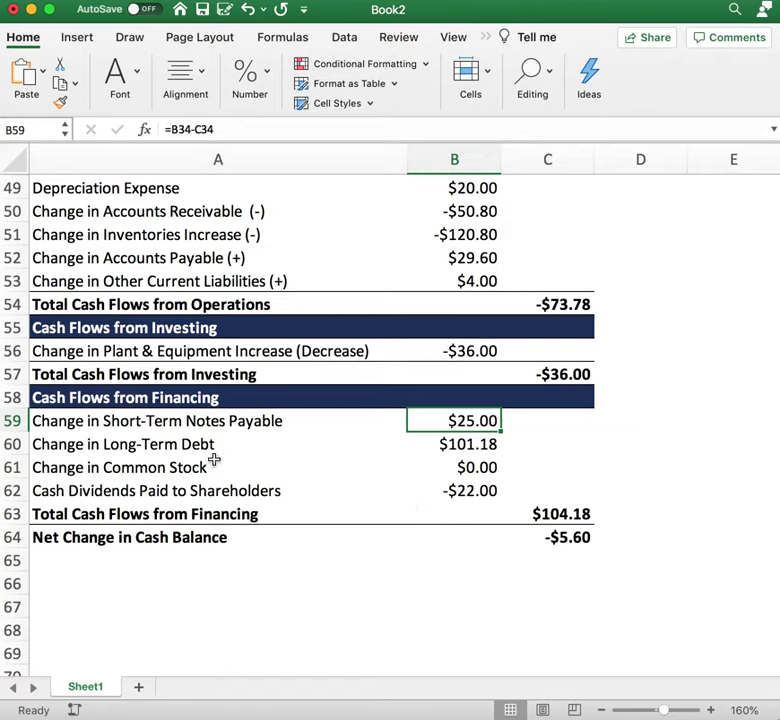
click(457, 450)
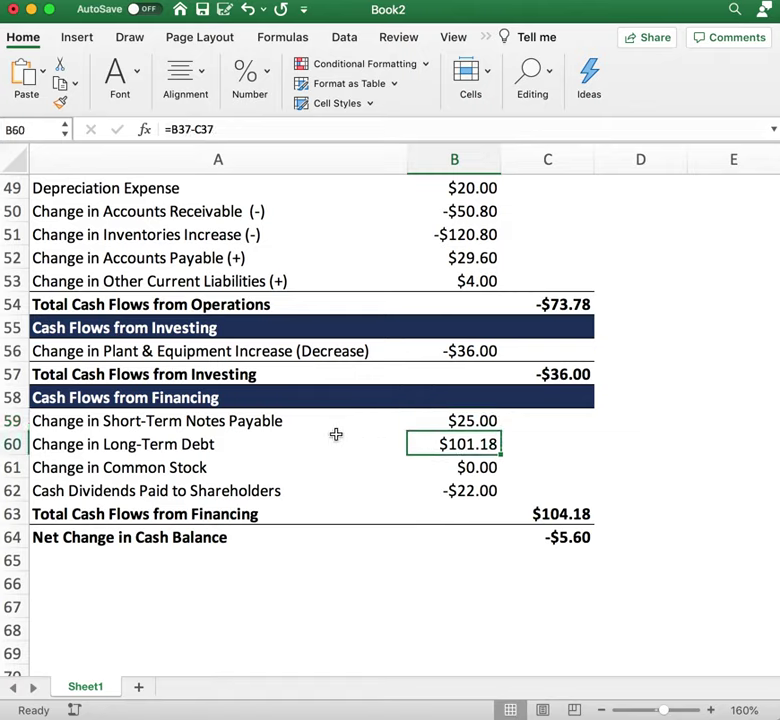
click(267, 128)
scroll(291, 310, up, 5)
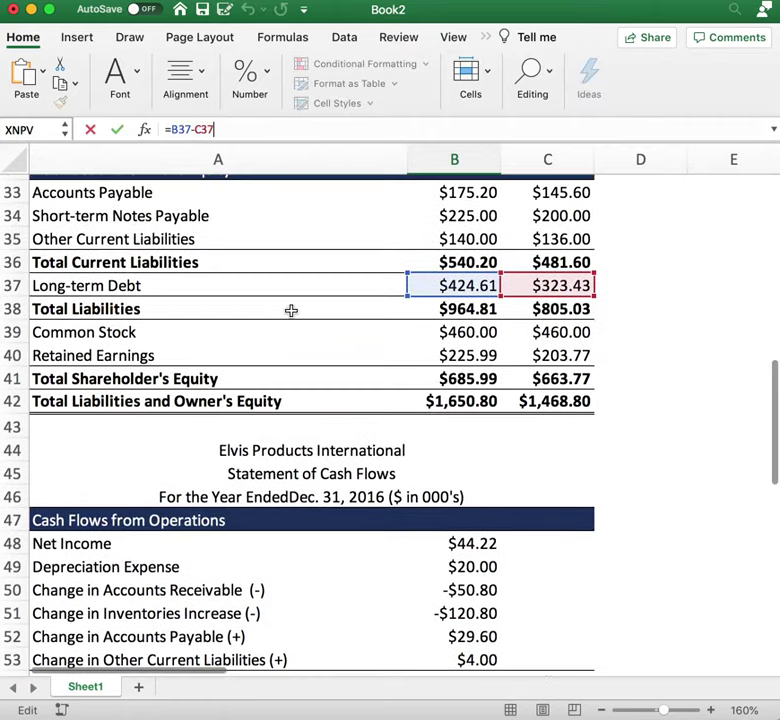
scroll(291, 310, up, 1)
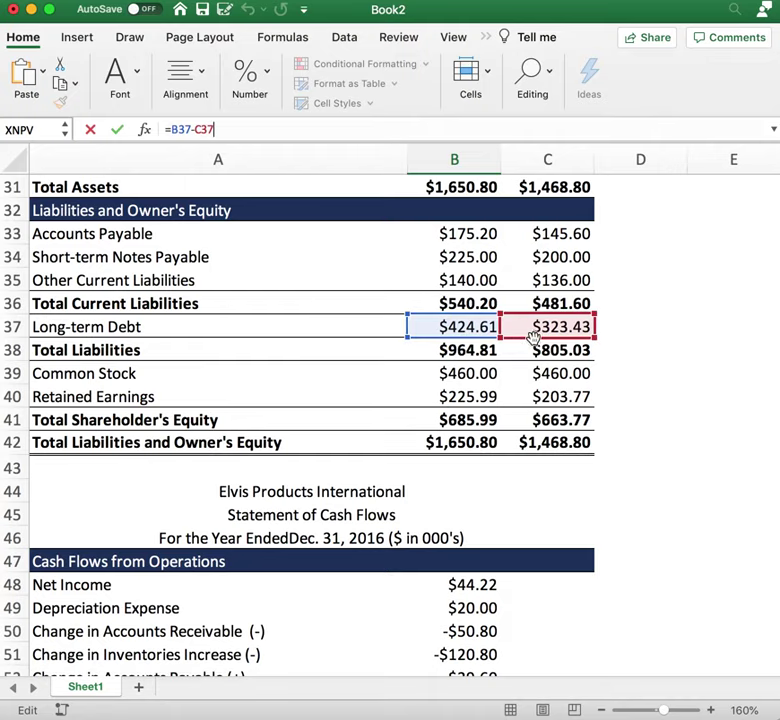
scroll(470, 357, up, 1)
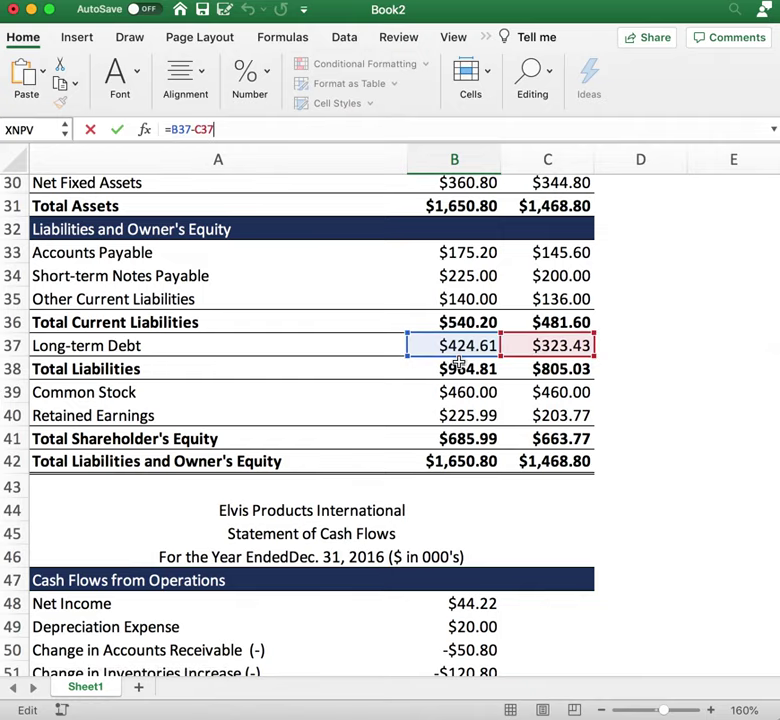
scroll(458, 362, down, 10)
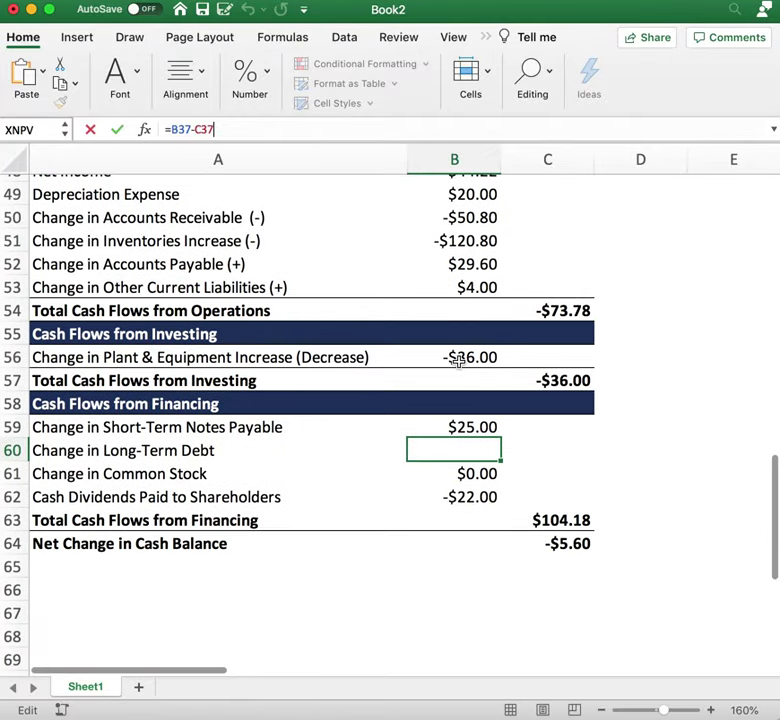
key(Return)
click(450, 557)
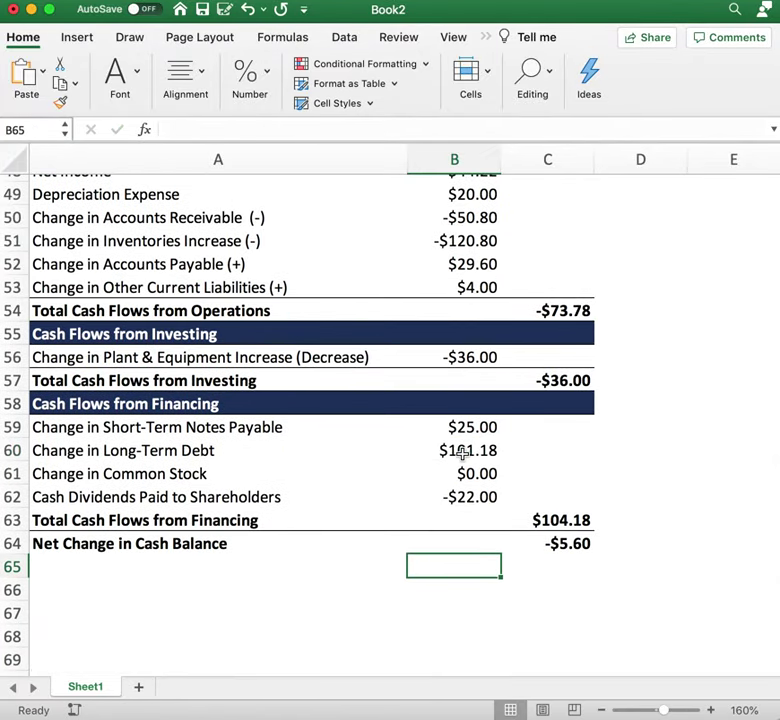
click(463, 451)
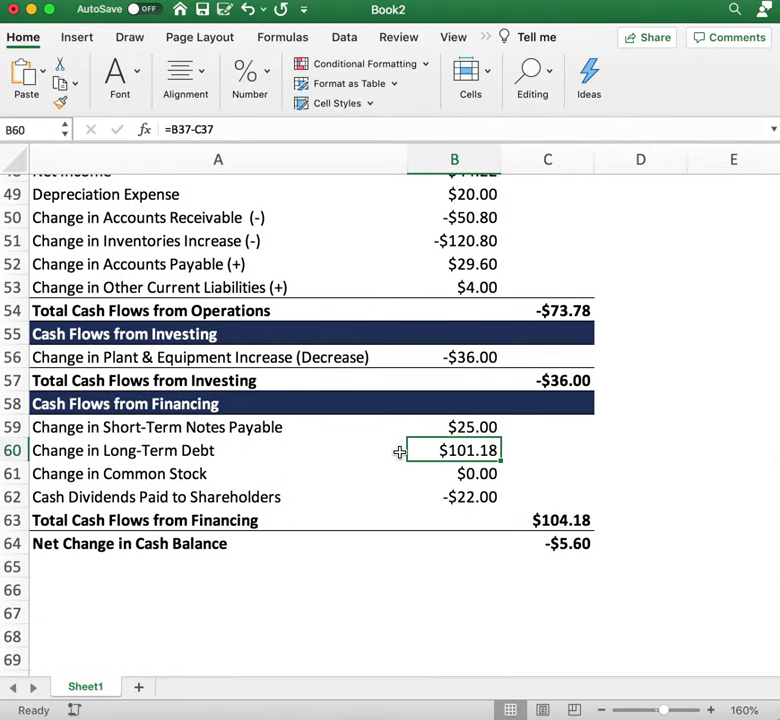
click(466, 480)
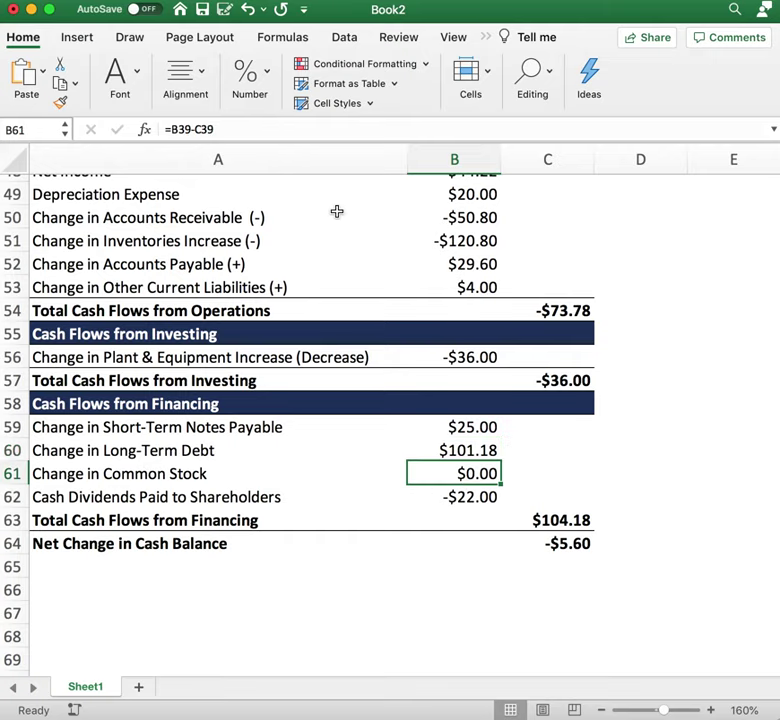
click(324, 134)
scroll(320, 264, up, 5)
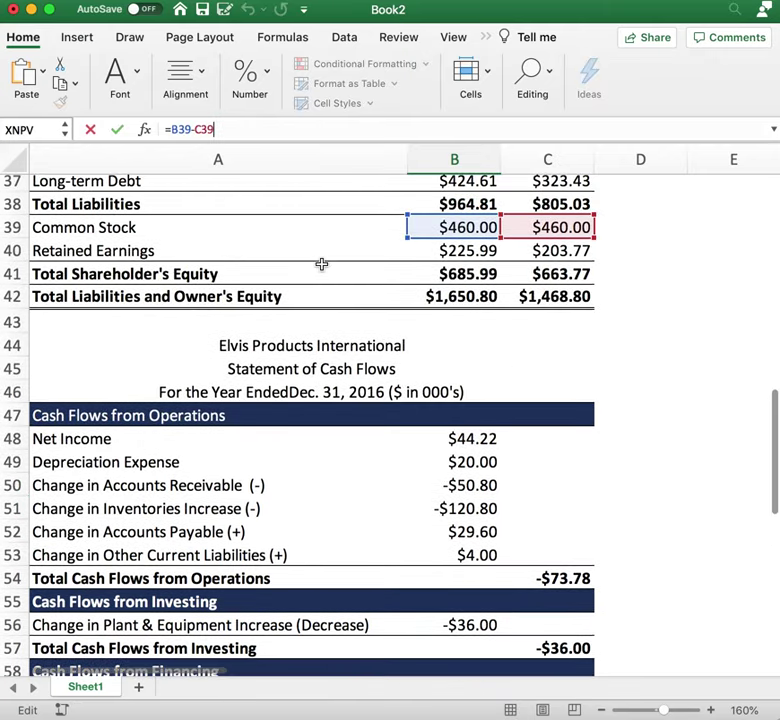
scroll(321, 264, up, 2)
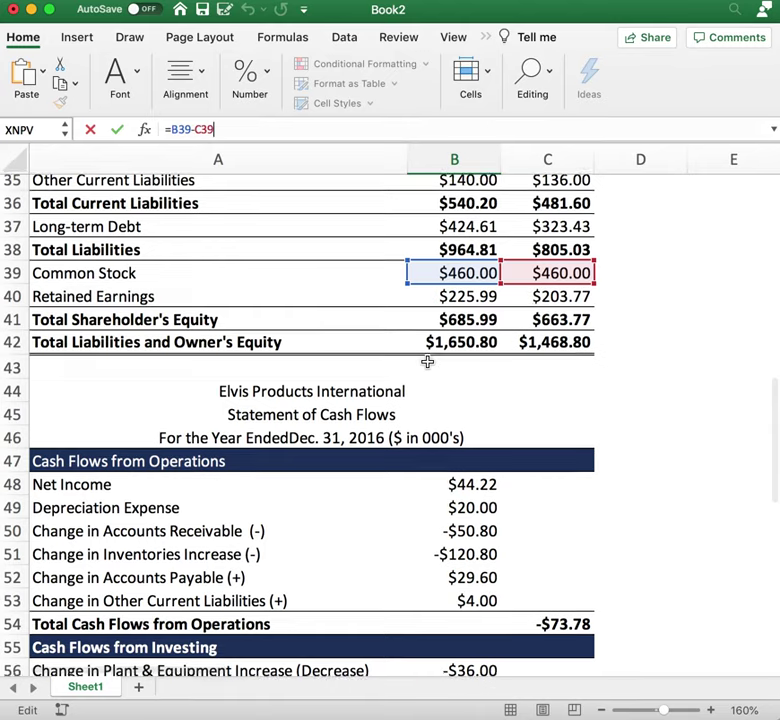
scroll(427, 362, down, 13)
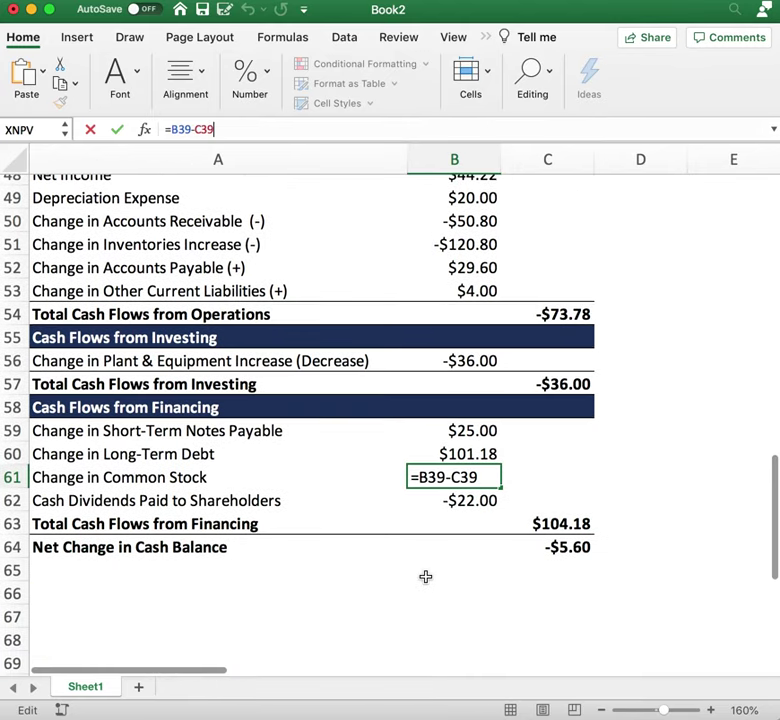
click(425, 576)
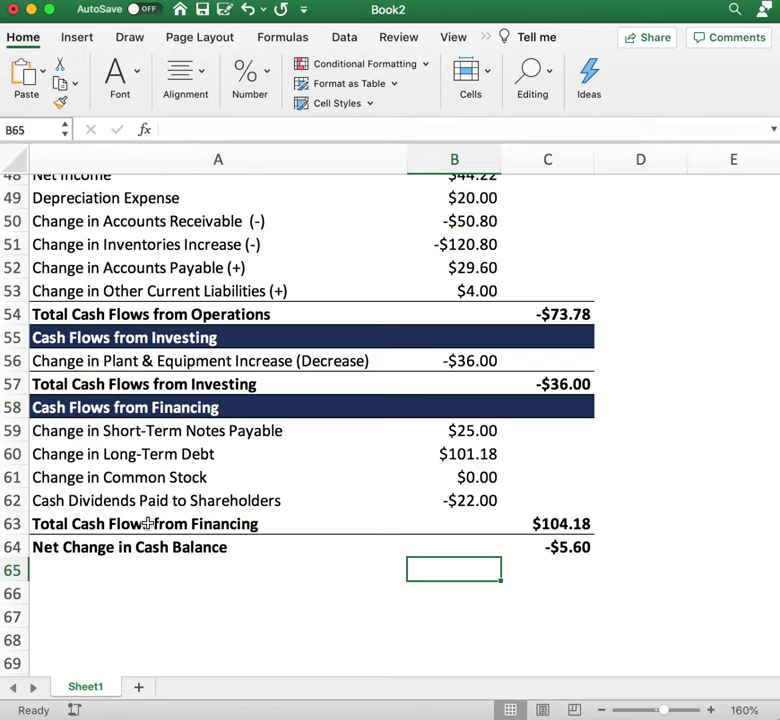
click(475, 502)
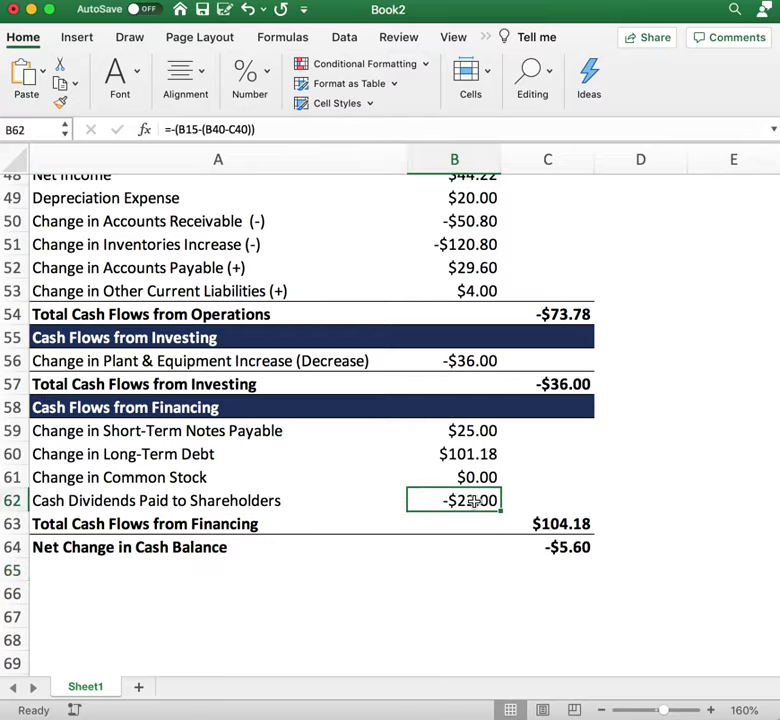
click(306, 125)
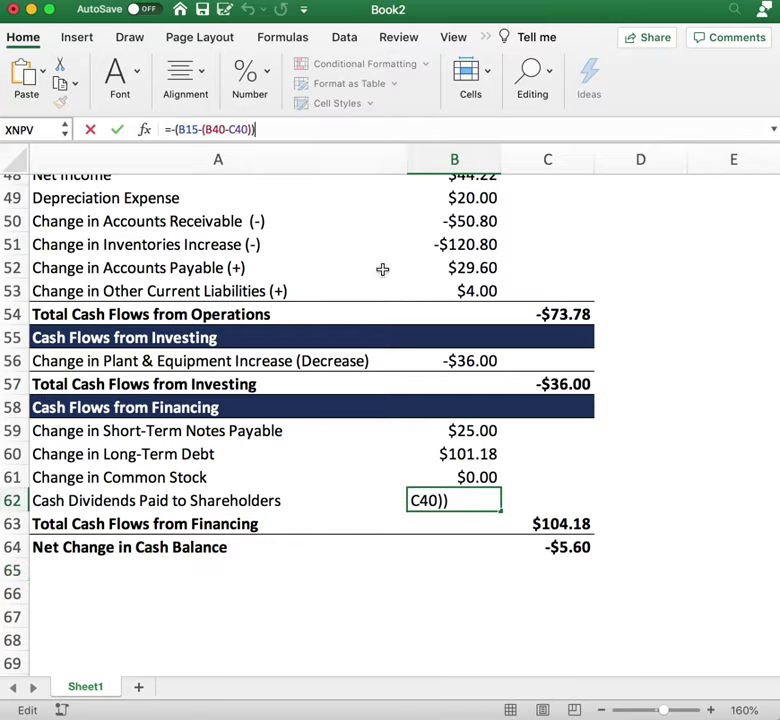
scroll(400, 300, up, 3)
scroll(408, 327, up, 5)
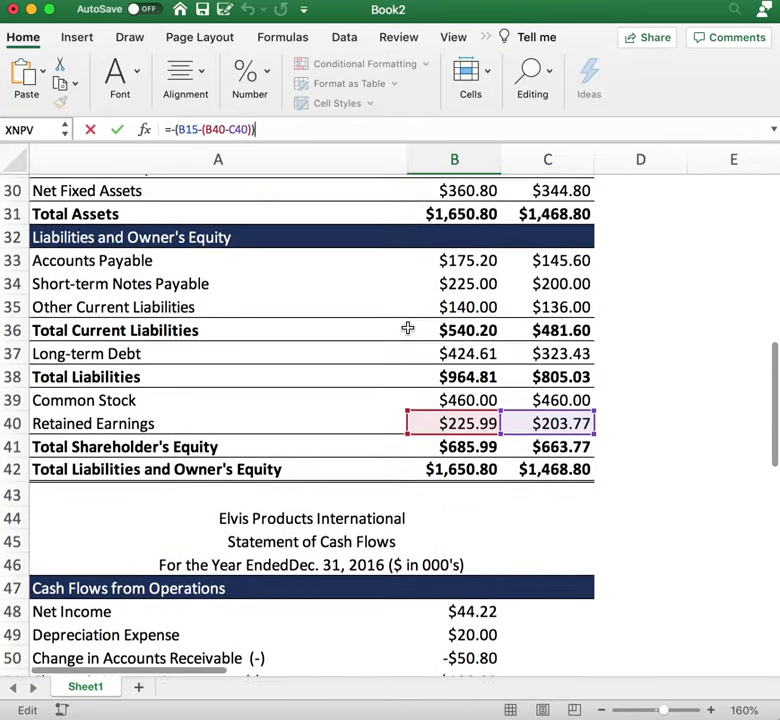
scroll(408, 327, down, 5)
scroll(408, 327, down, 1)
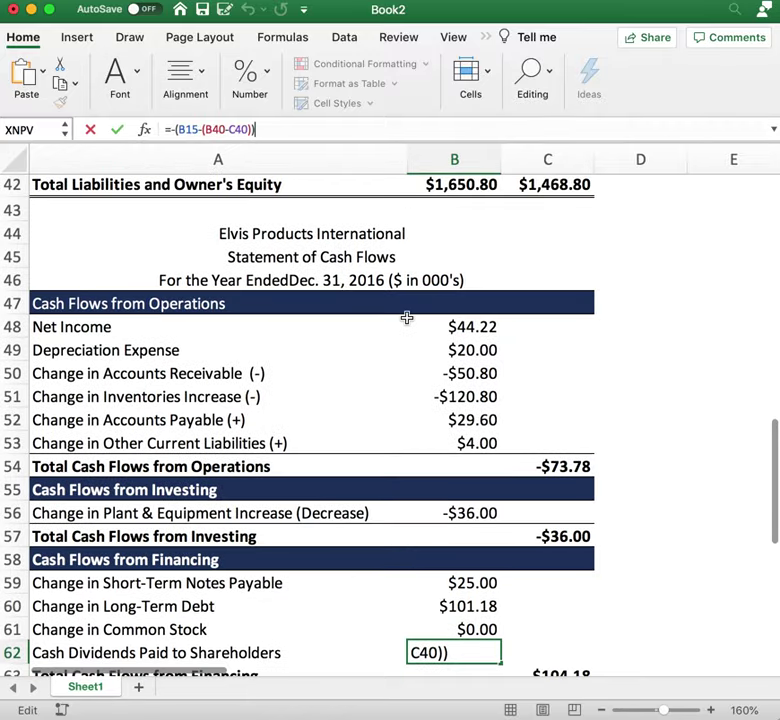
scroll(407, 317, up, 10)
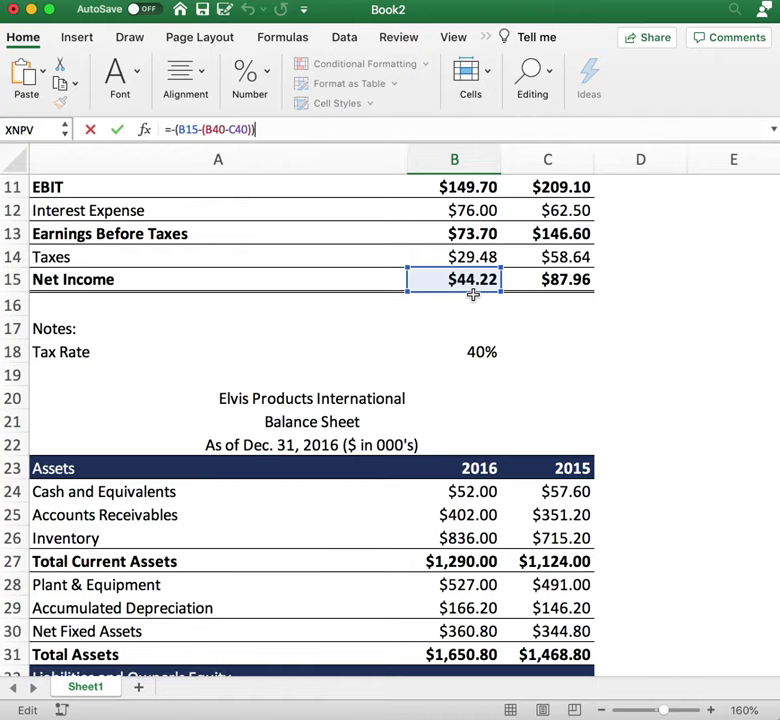
scroll(473, 295, down, 6)
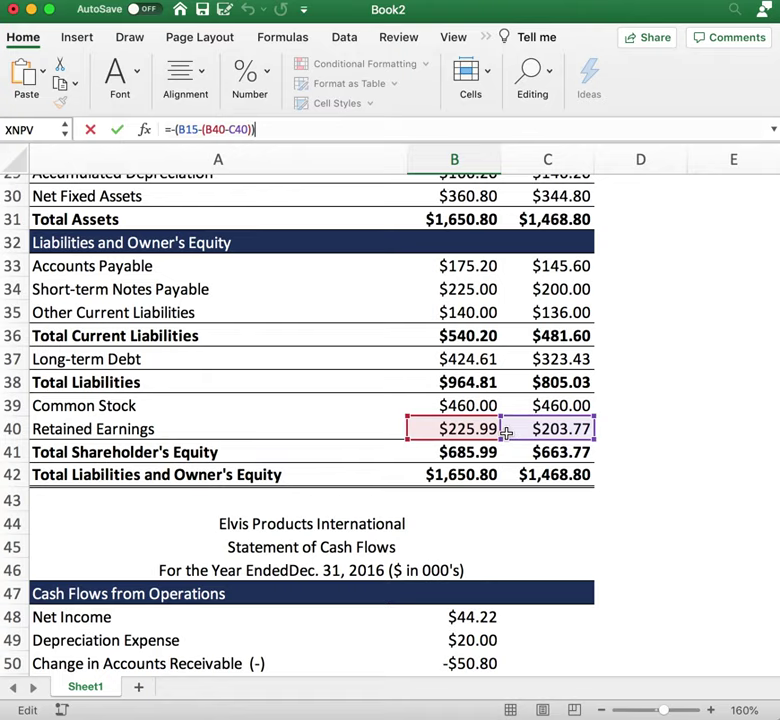
scroll(506, 432, up, 8)
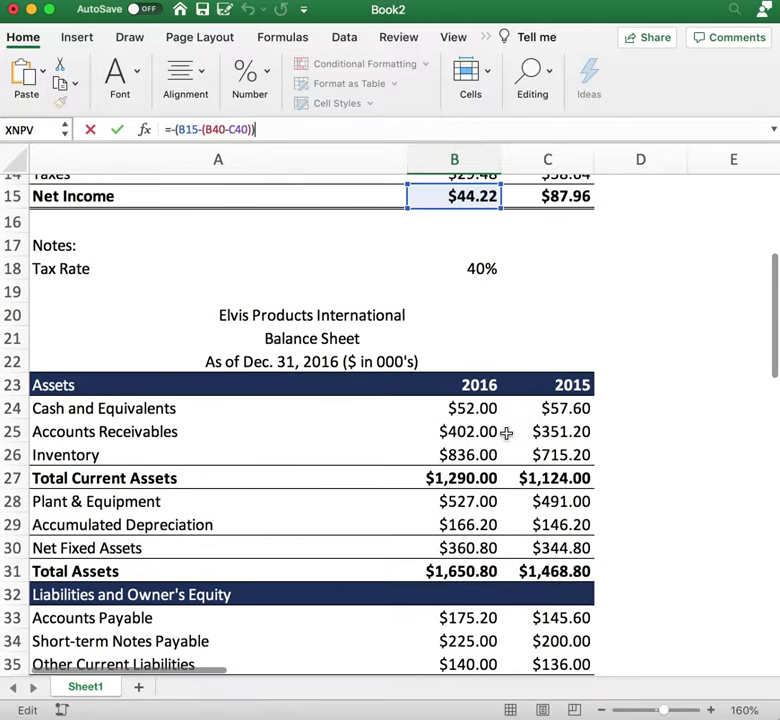
scroll(506, 432, down, 6)
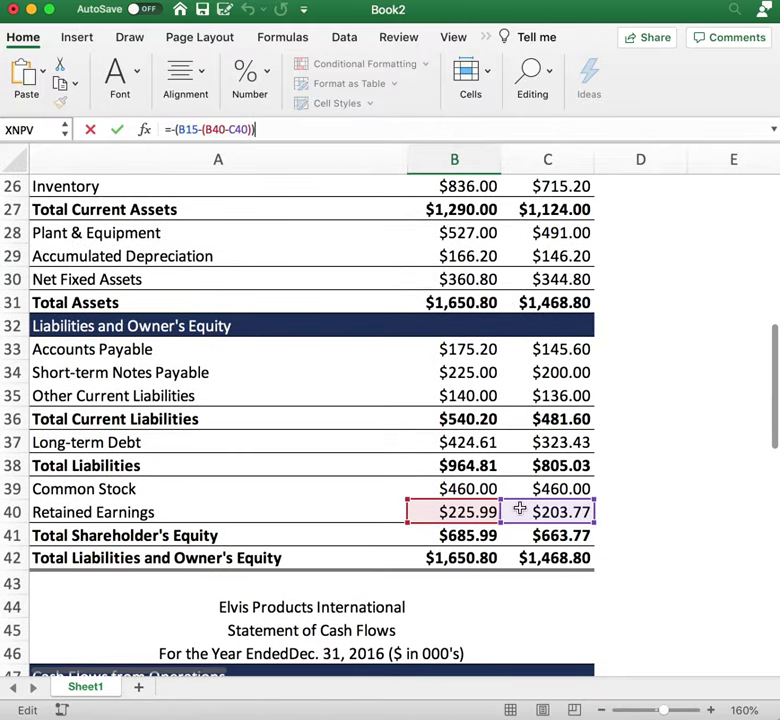
scroll(507, 508, up, 9)
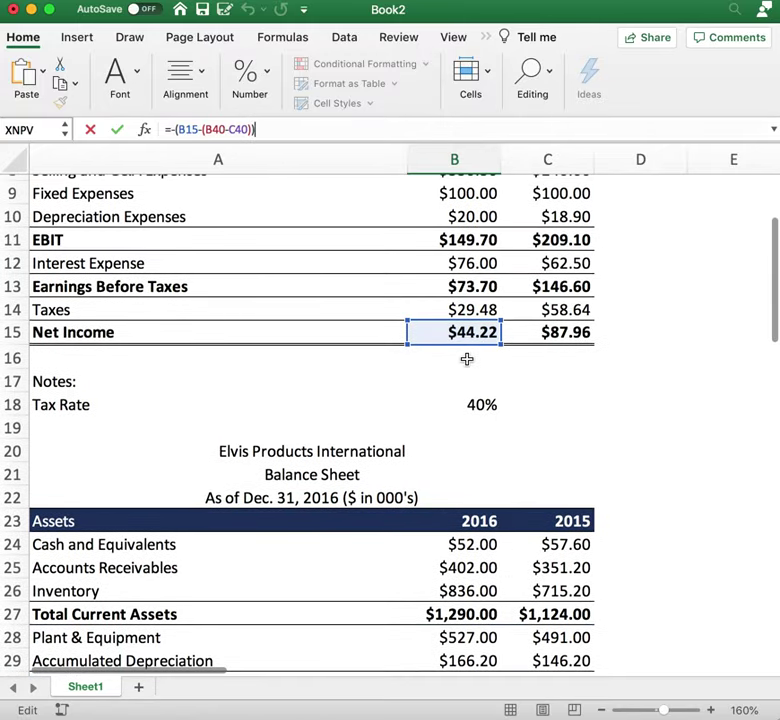
scroll(467, 355, down, 19)
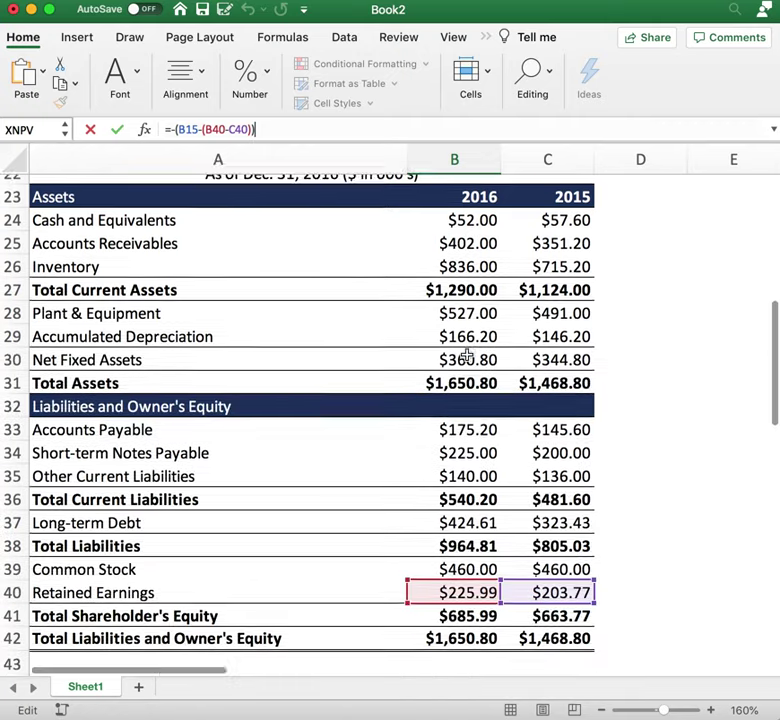
scroll(467, 355, down, 2)
key(Return)
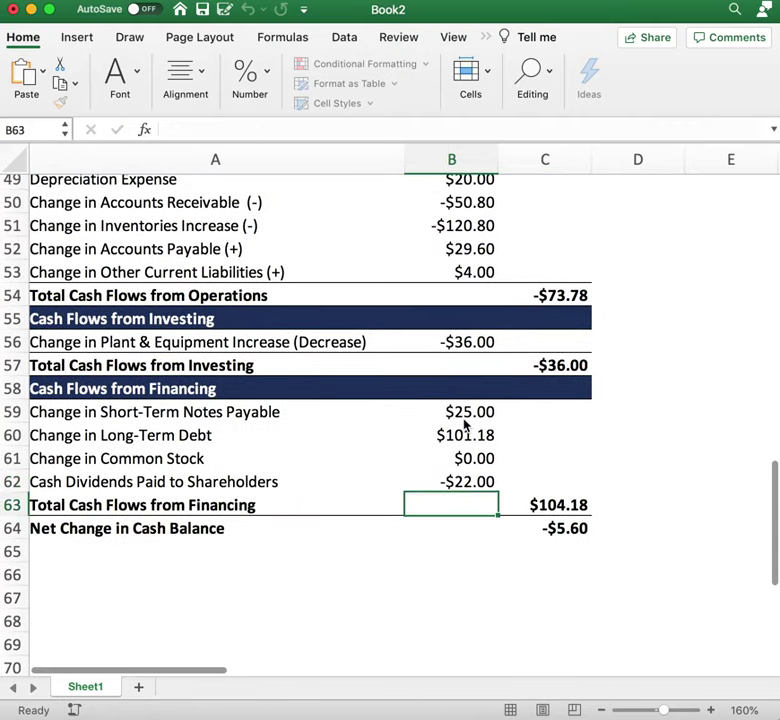
click(472, 480)
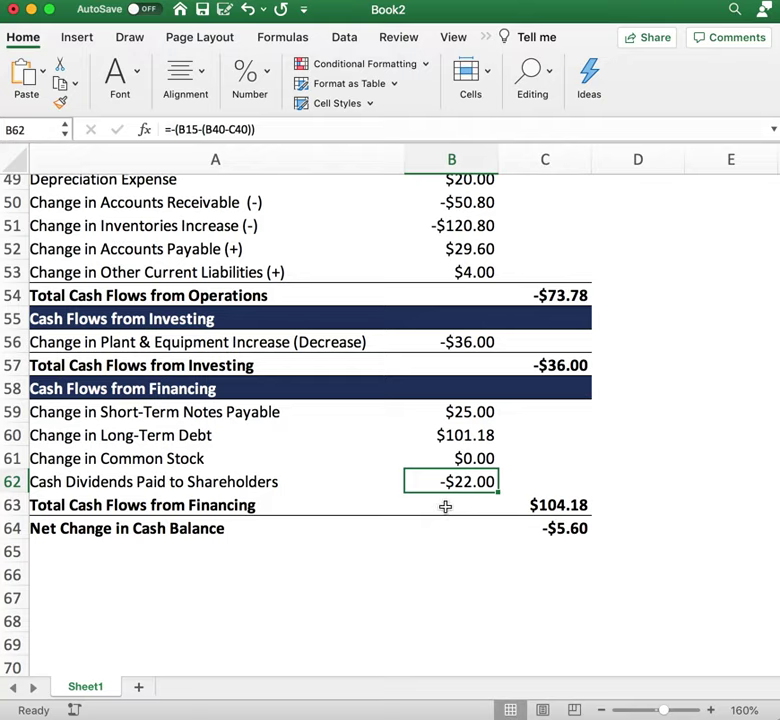
click(563, 507)
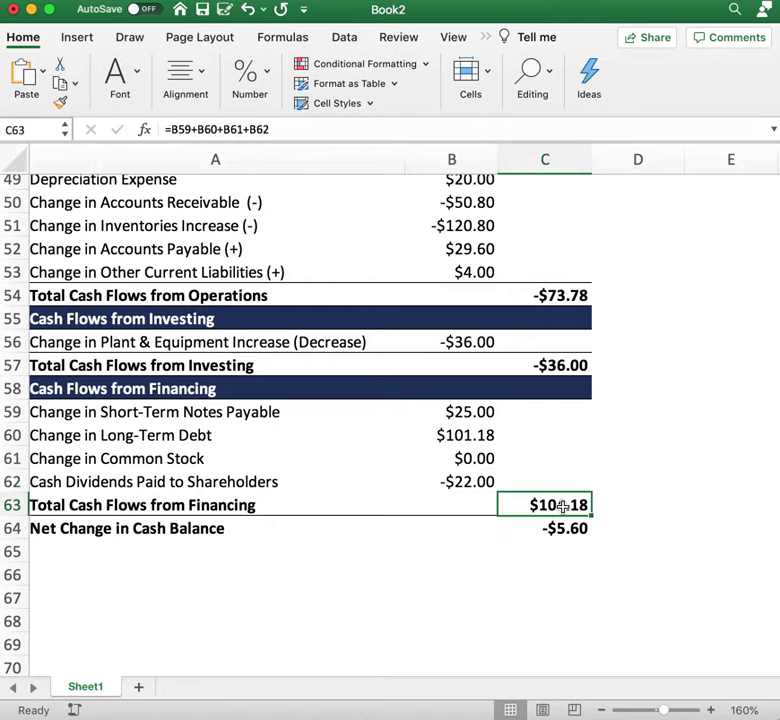
click(318, 128)
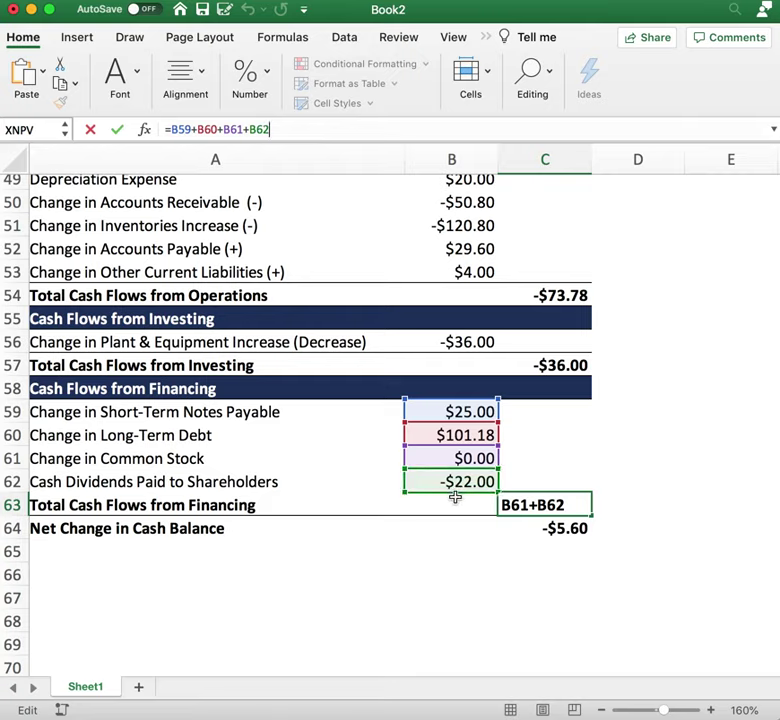
click(439, 618)
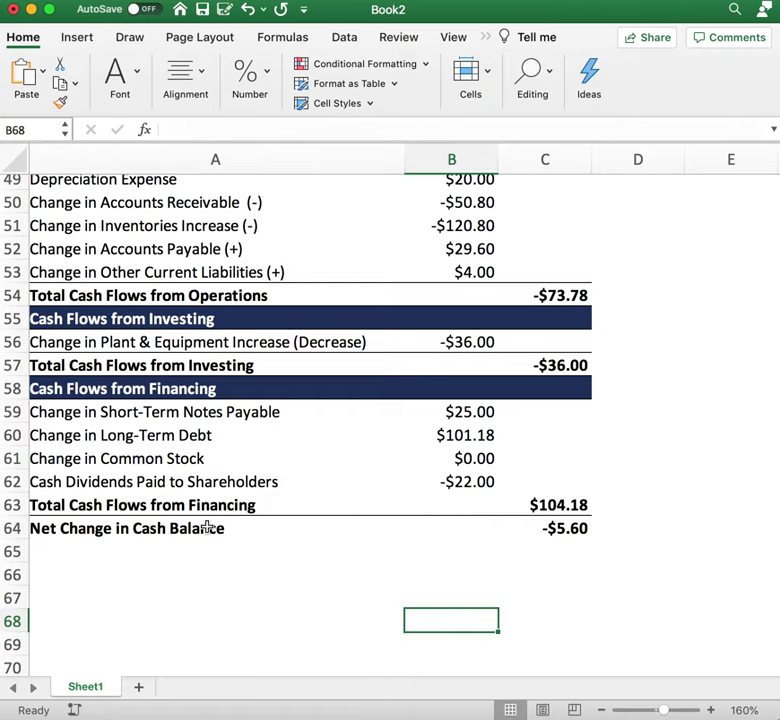
click(563, 530)
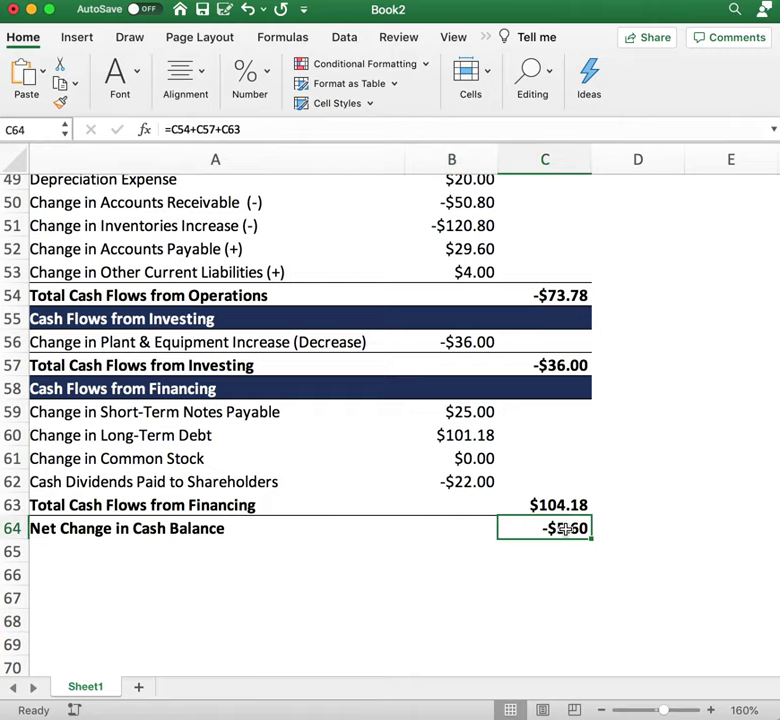
scroll(421, 522, up, 2)
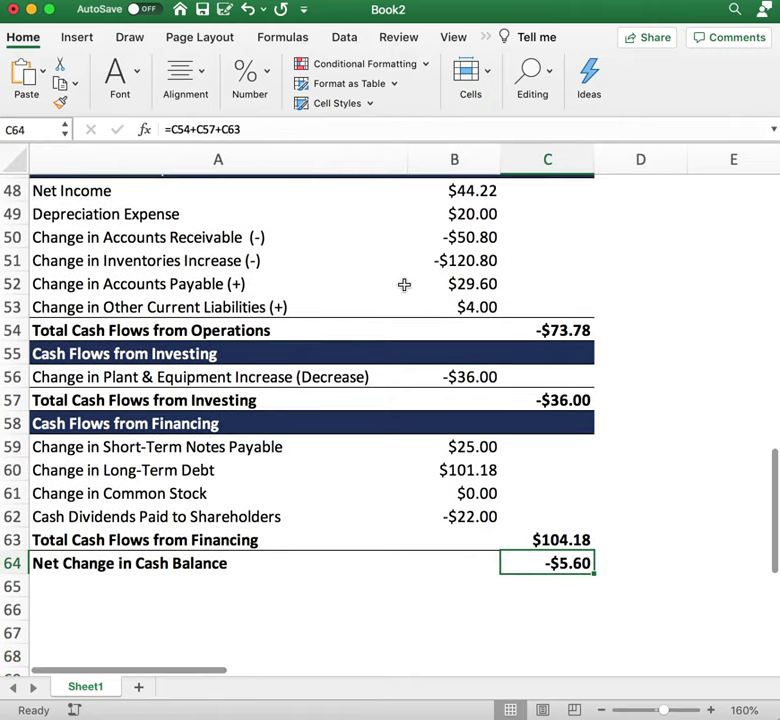
click(362, 129)
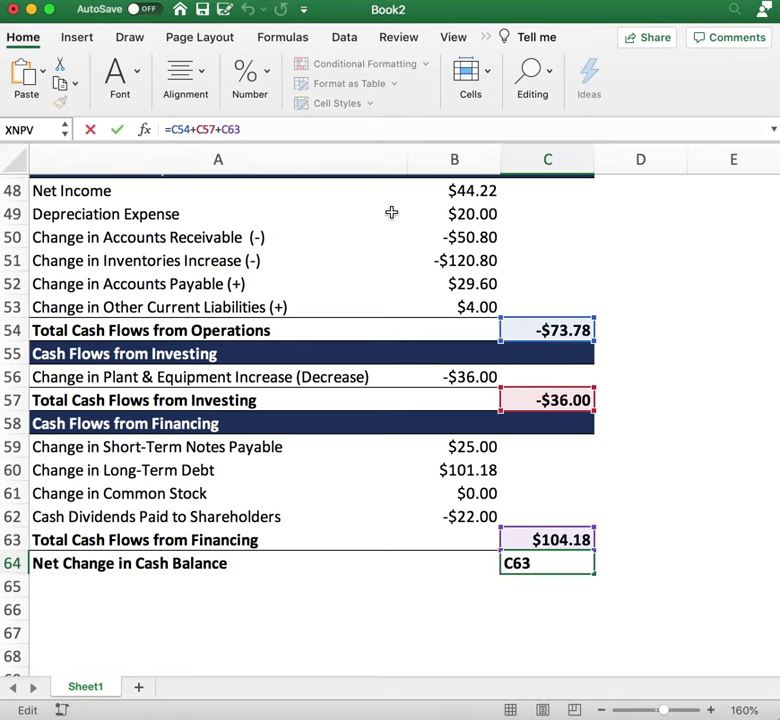
scroll(391, 213, up, 1)
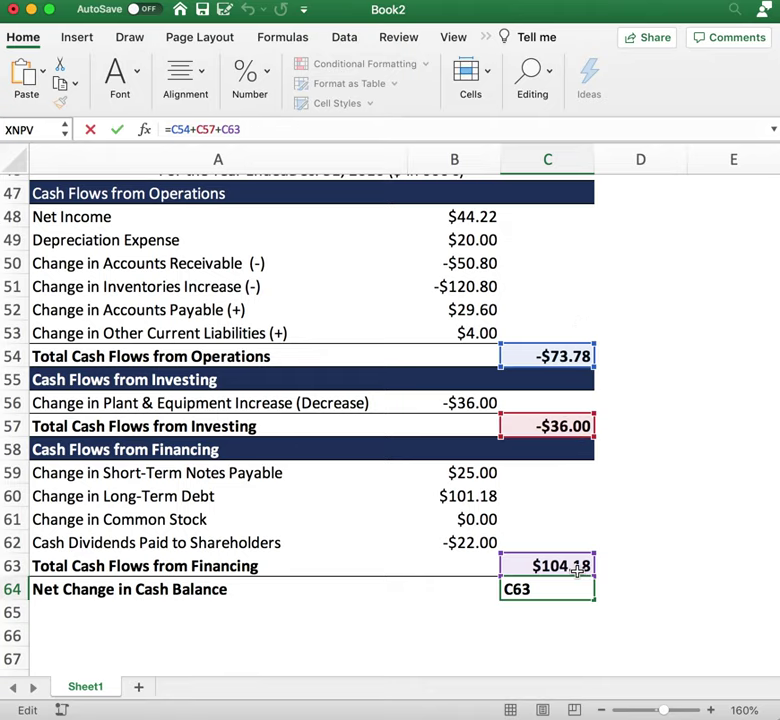
scroll(570, 567, down, 2)
click(580, 606)
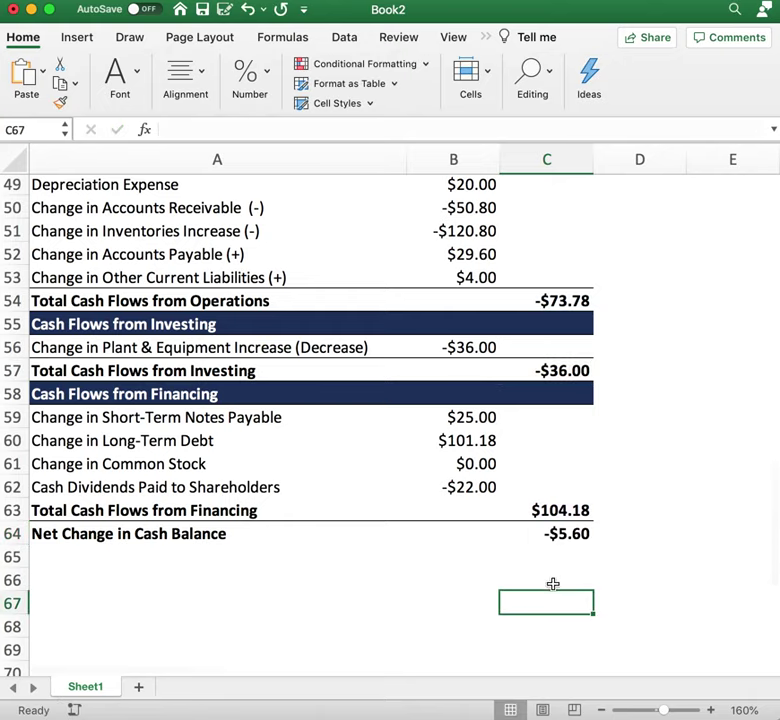
scroll(510, 584, down, 1)
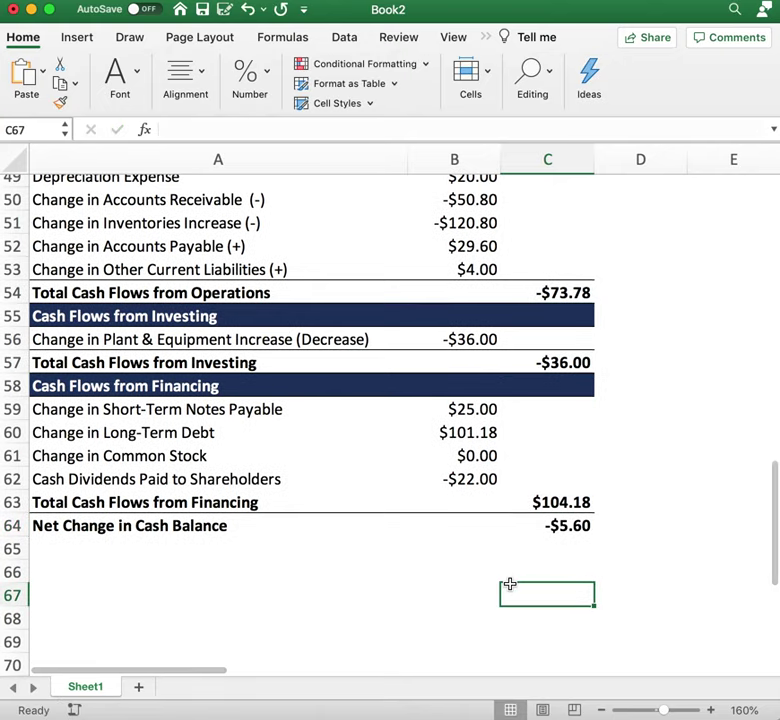
click(557, 530)
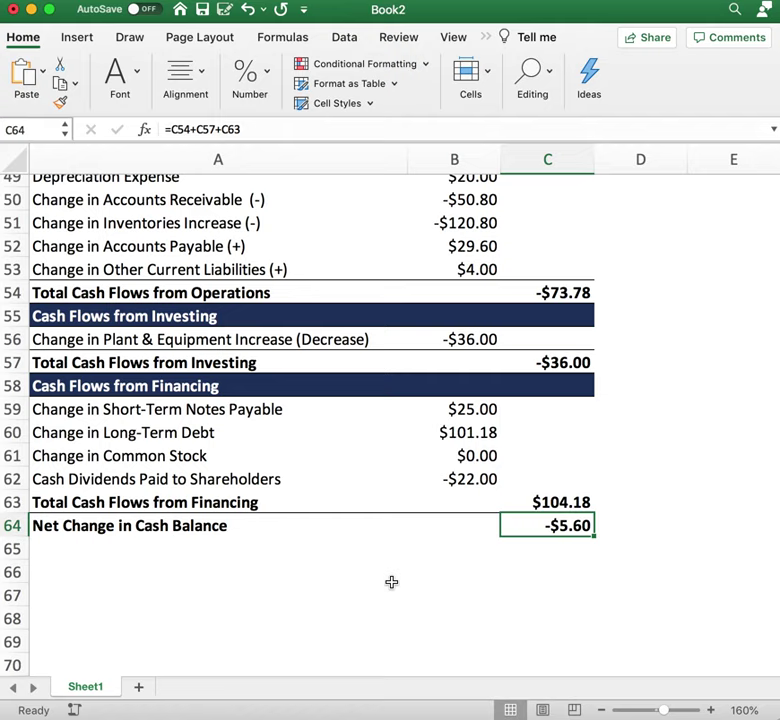
scroll(392, 583, up, 1)
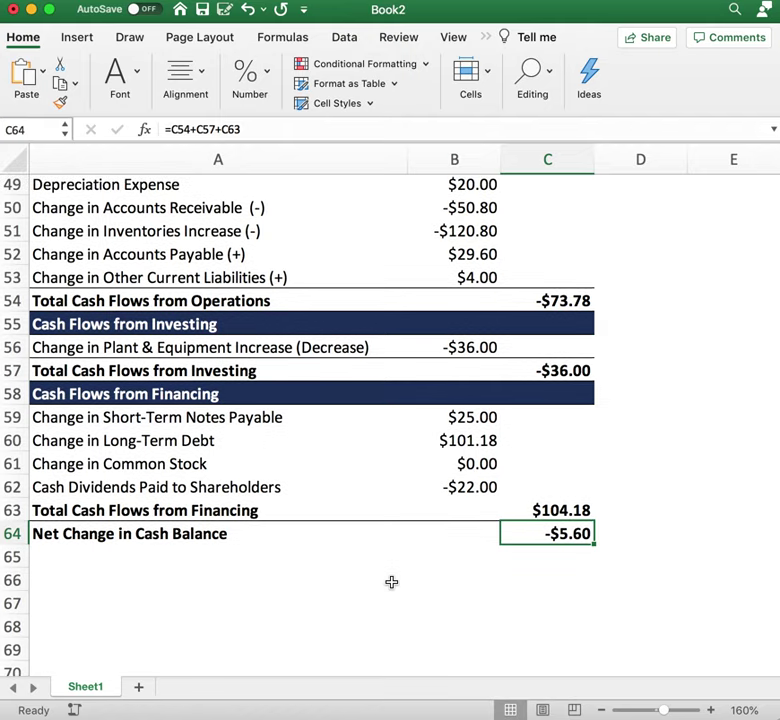
scroll(391, 582, up, 15)
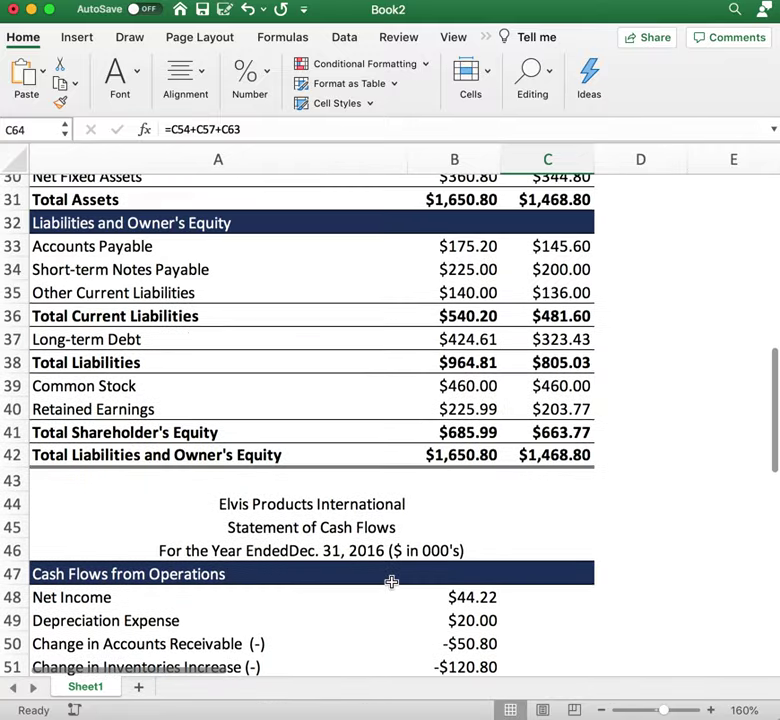
scroll(391, 582, up, 3)
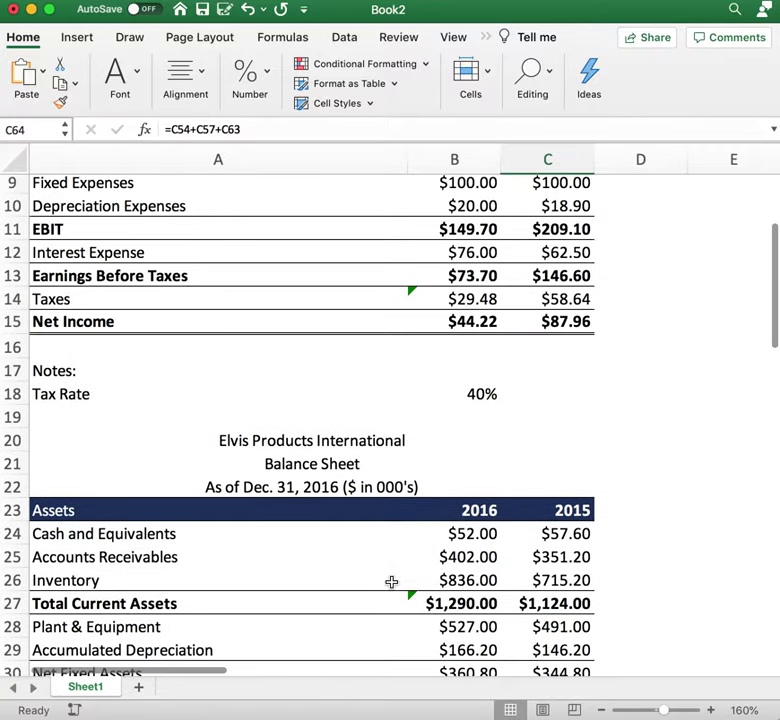
scroll(391, 582, up, 3)
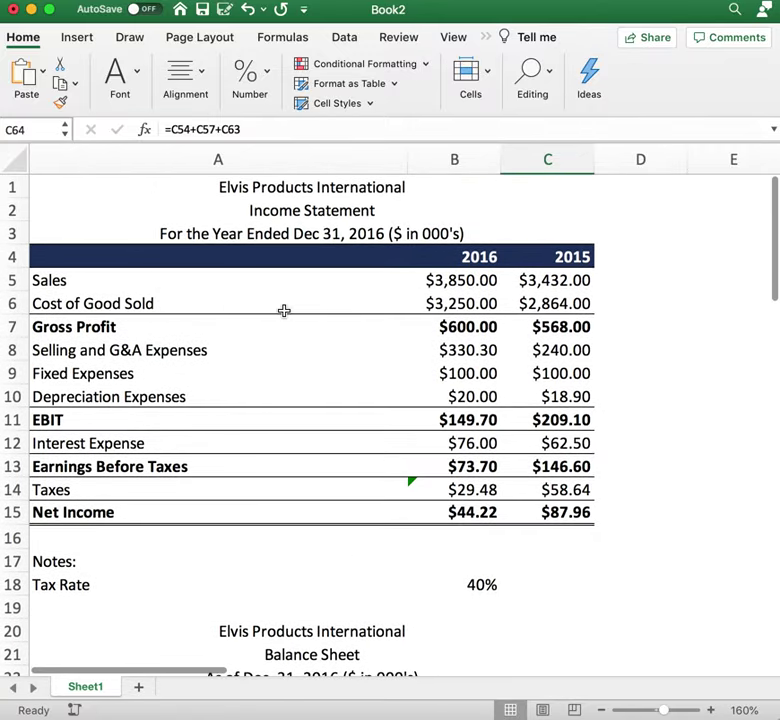
drag(125, 186, 540, 566)
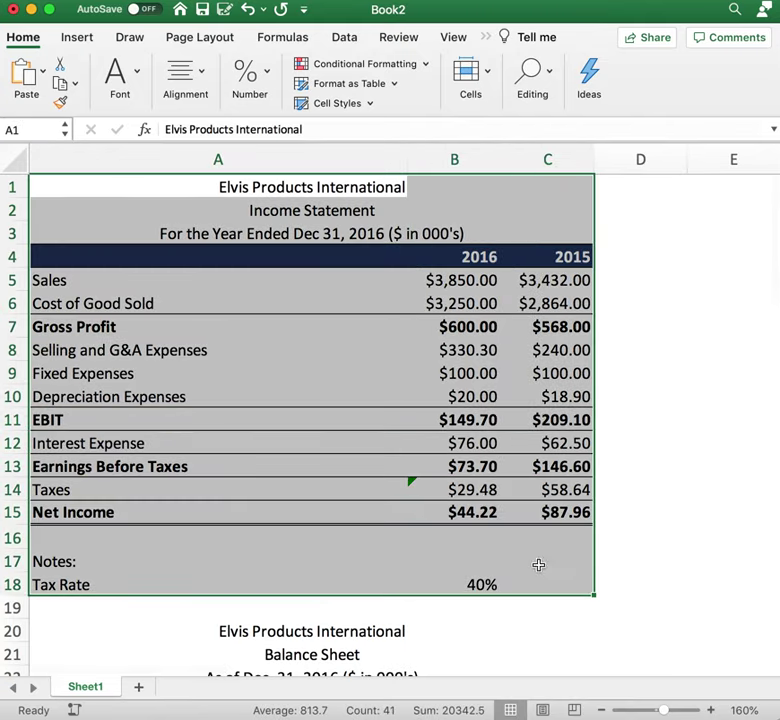
scroll(456, 527, down, 6)
scroll(457, 521, up, 1)
scroll(457, 521, down, 2)
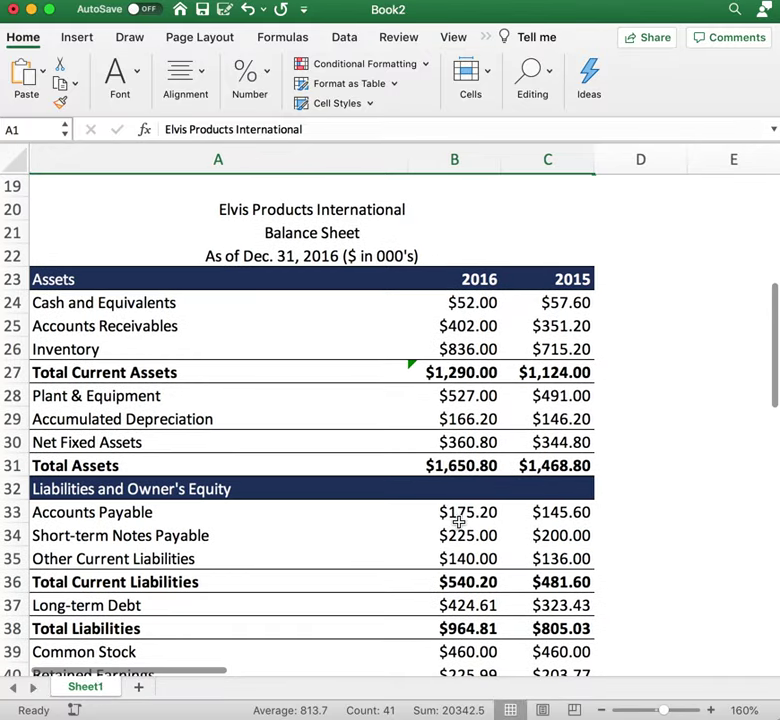
scroll(413, 432, down, 5)
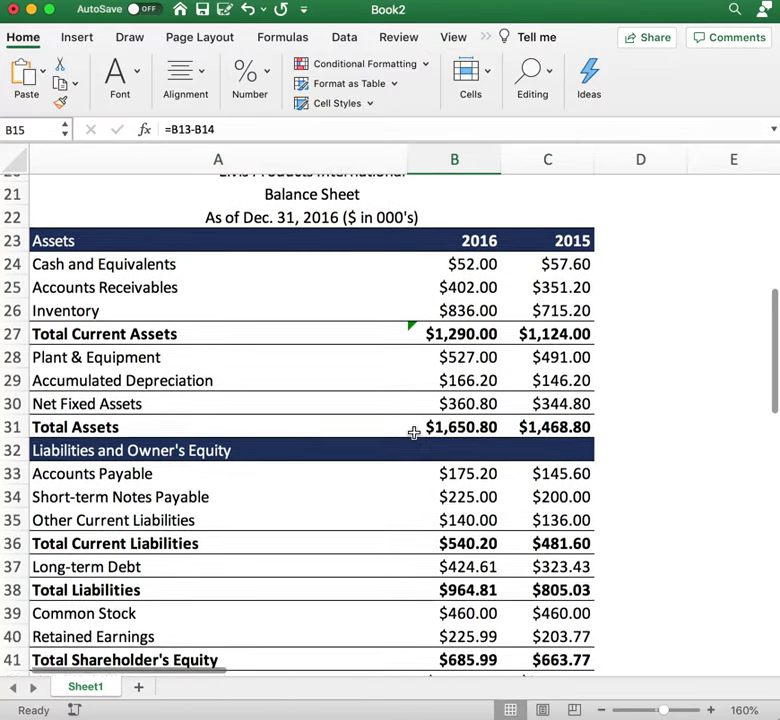
scroll(413, 432, down, 19)
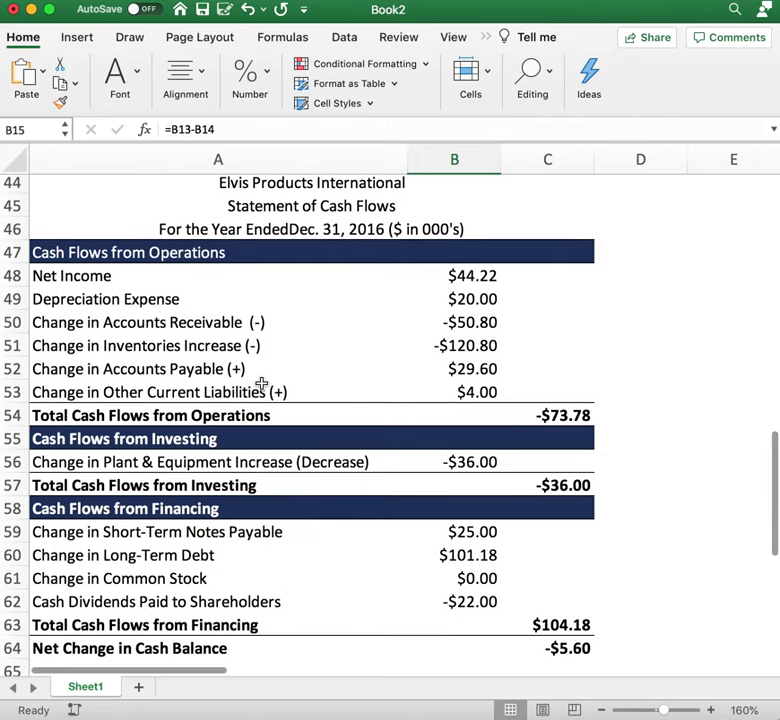
scroll(261, 383, up, 1)
scroll(261, 383, up, 2)
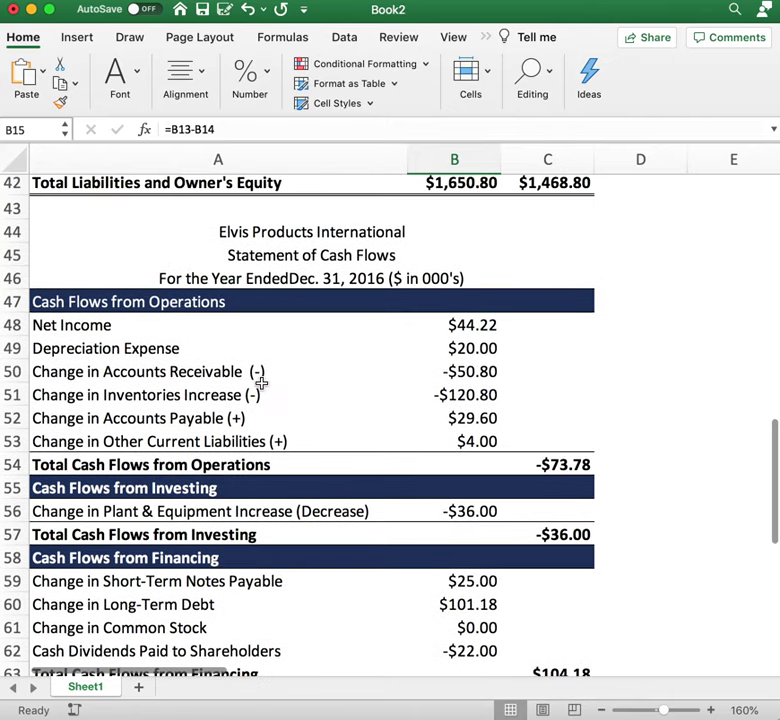
scroll(261, 383, down, 3)
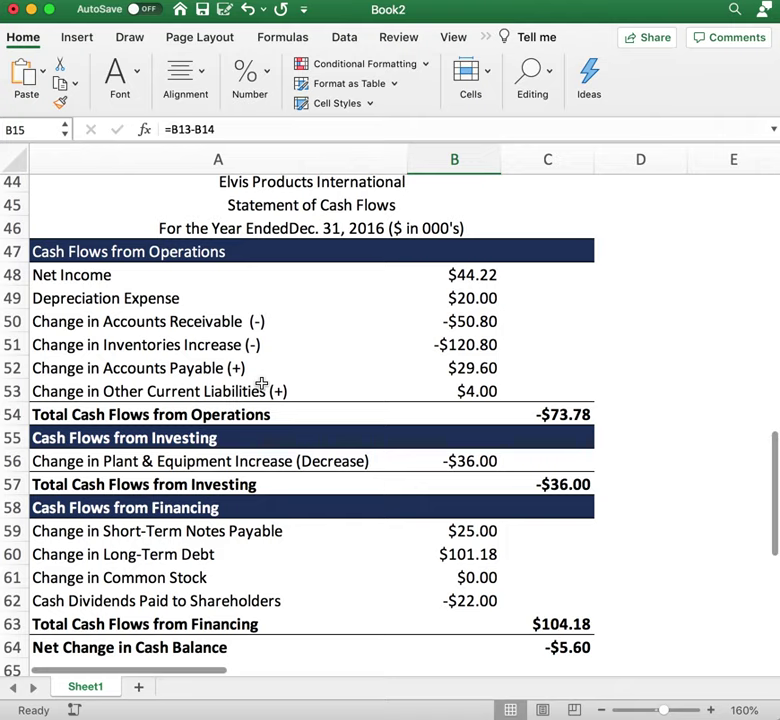
scroll(261, 383, down, 3)
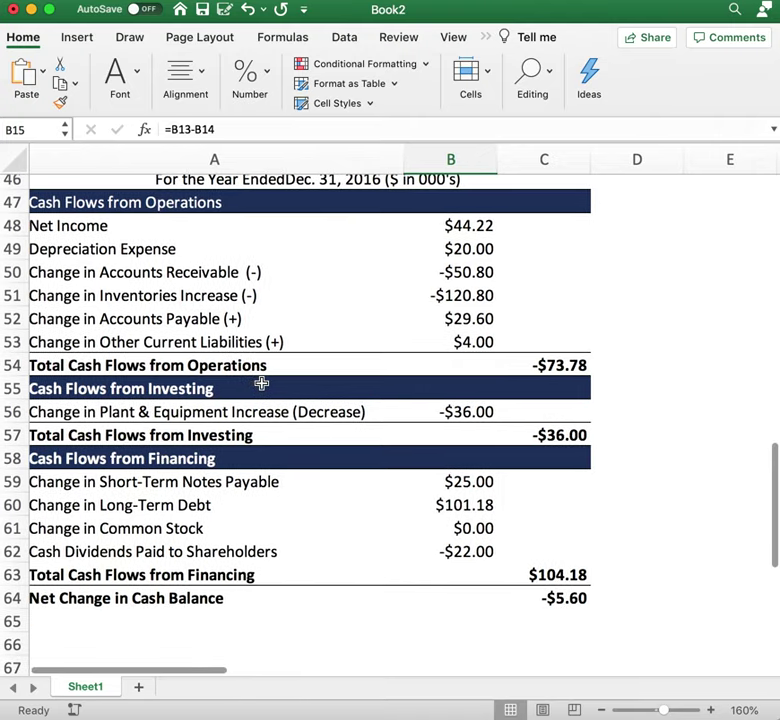
scroll(262, 428, up, 3)
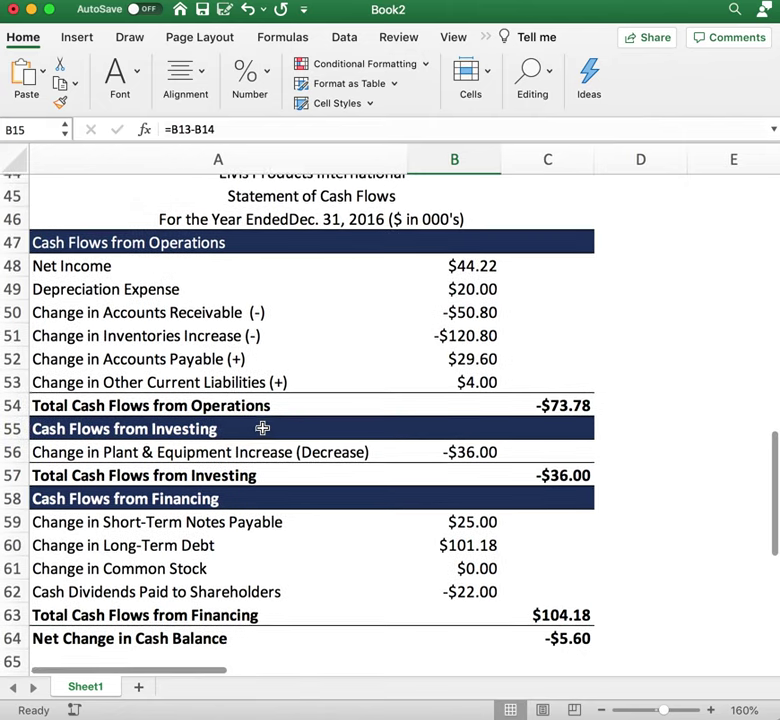